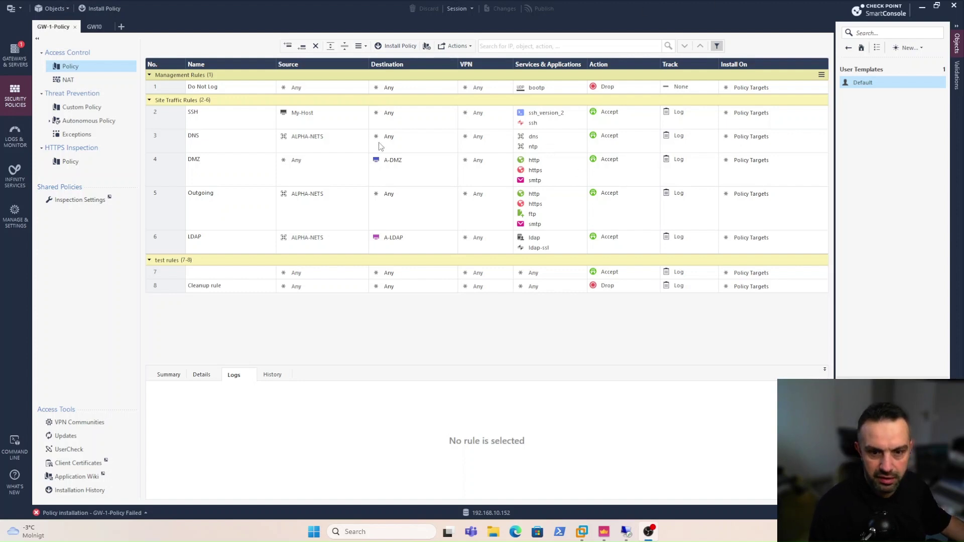
# Step: Enable the Application Control blade on gateway GW-1 and save the gateway's properties
pyautogui.click(15, 55)
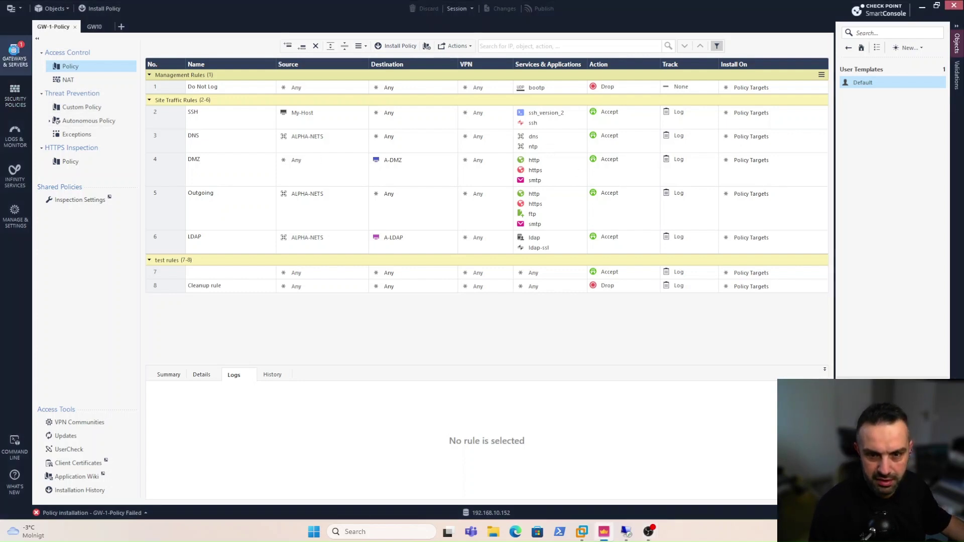
pyautogui.doubleClick(134, 64)
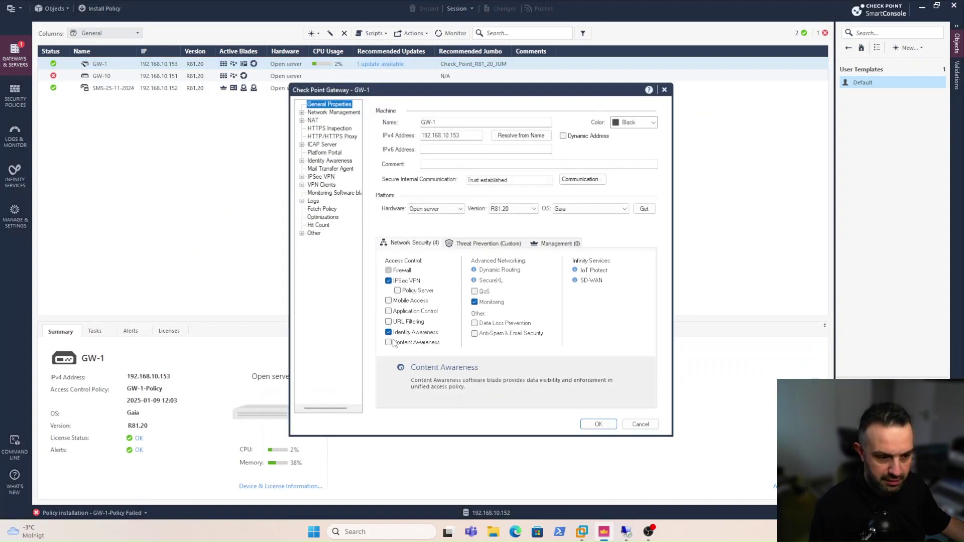
pyautogui.click(418, 313)
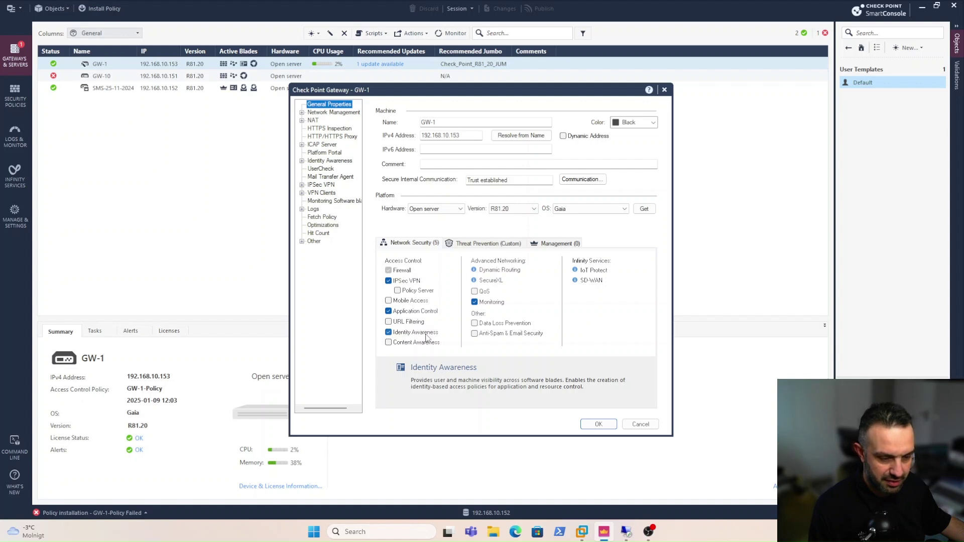
pyautogui.click(591, 426)
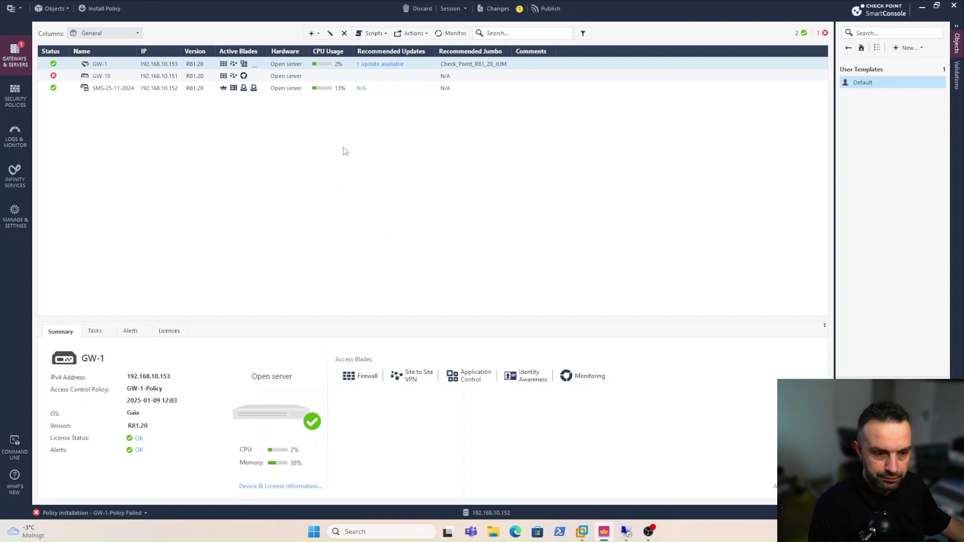
# Step: Start a new user object from the Default template and name it HR-User
pyautogui.click(908, 48)
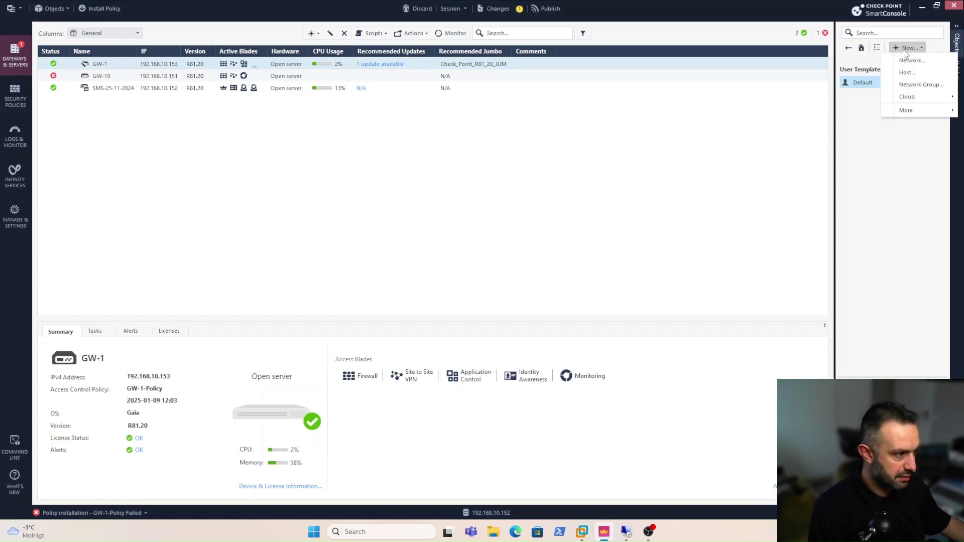
pyautogui.moveTo(906, 110)
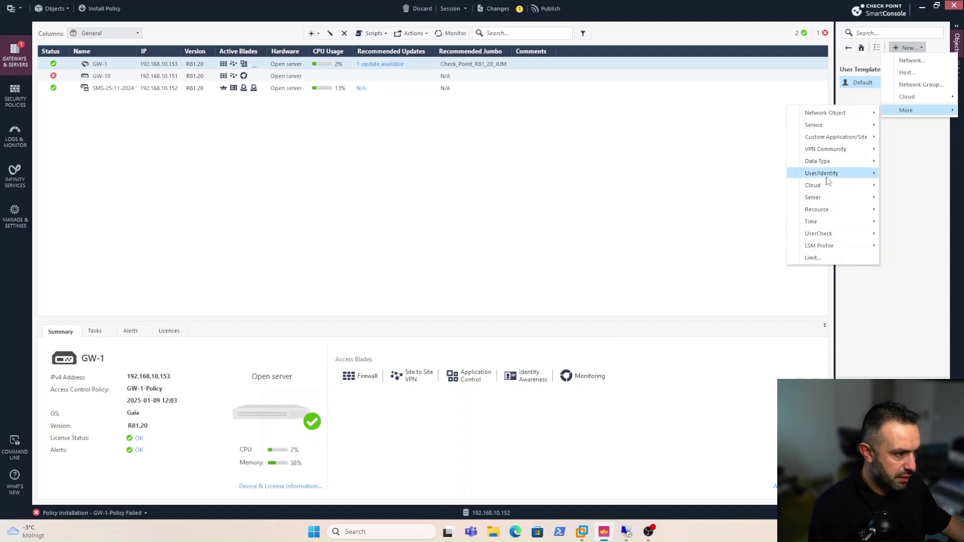
pyautogui.moveTo(831, 177)
pyautogui.click(731, 224)
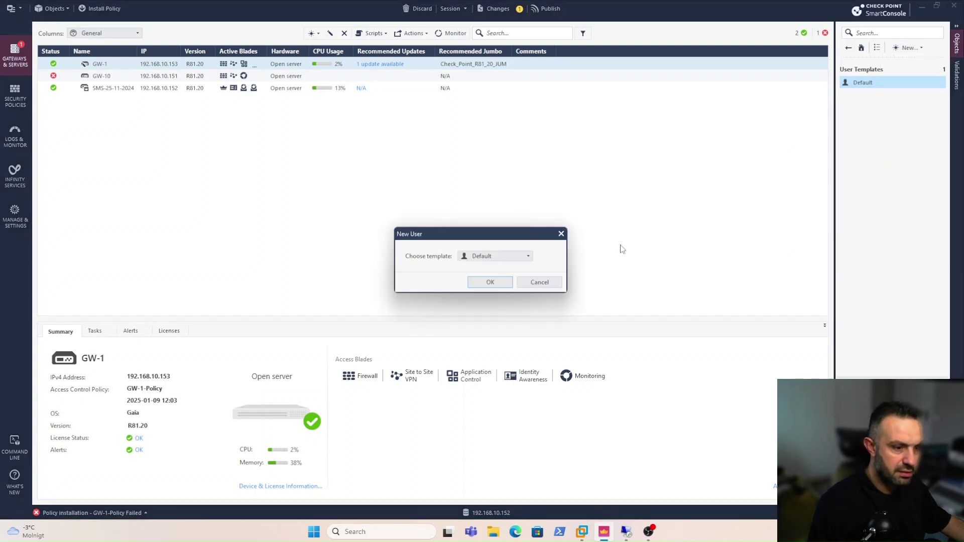
pyautogui.click(482, 256)
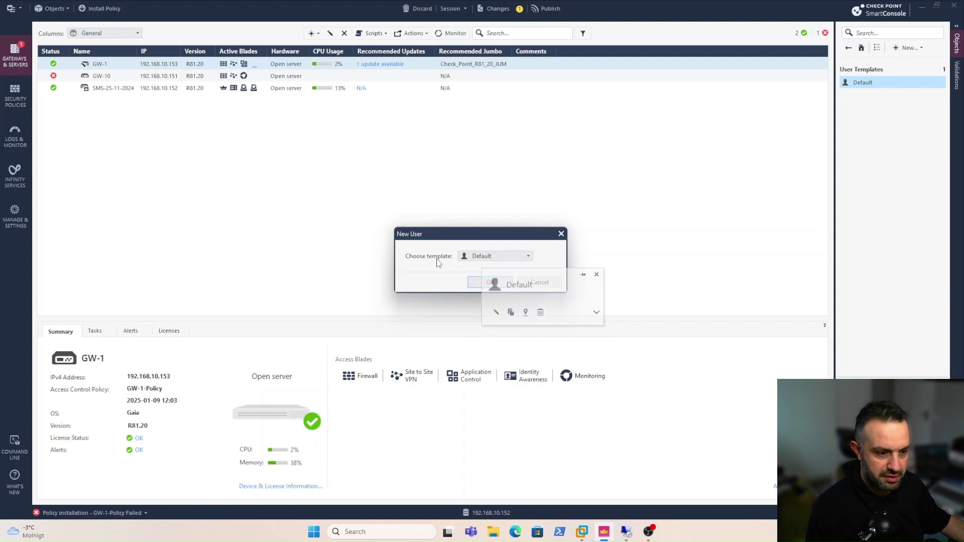
pyautogui.click(438, 261)
pyautogui.click(473, 284)
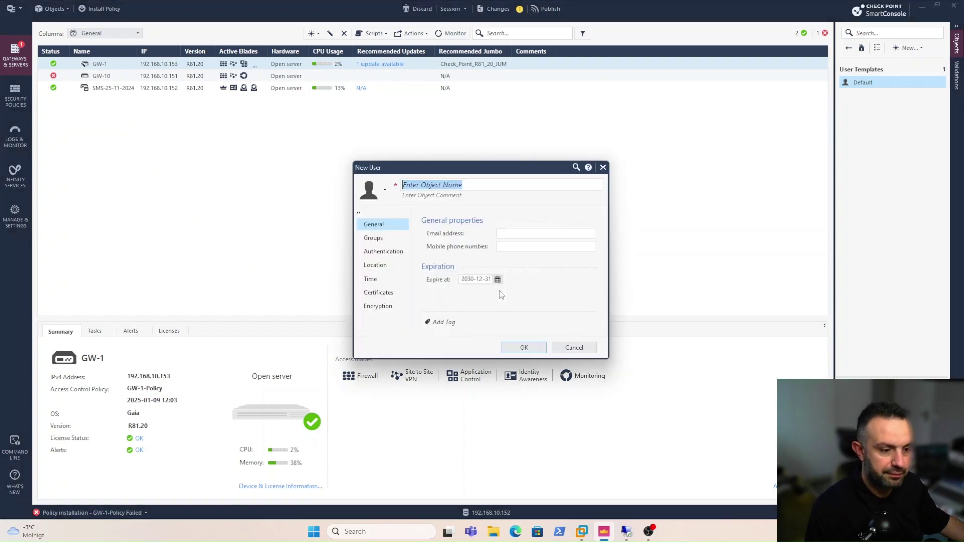
pyautogui.write('H')
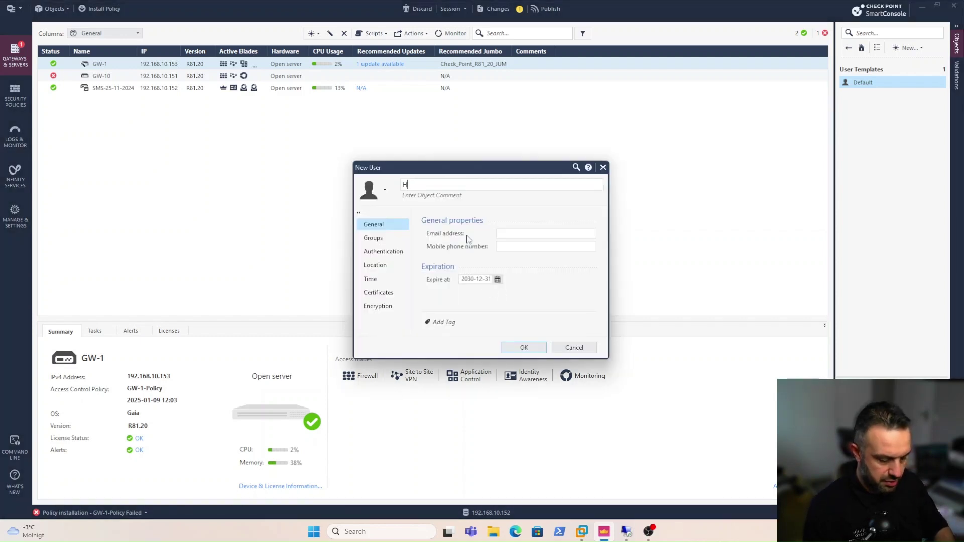
pyautogui.write('R-User')
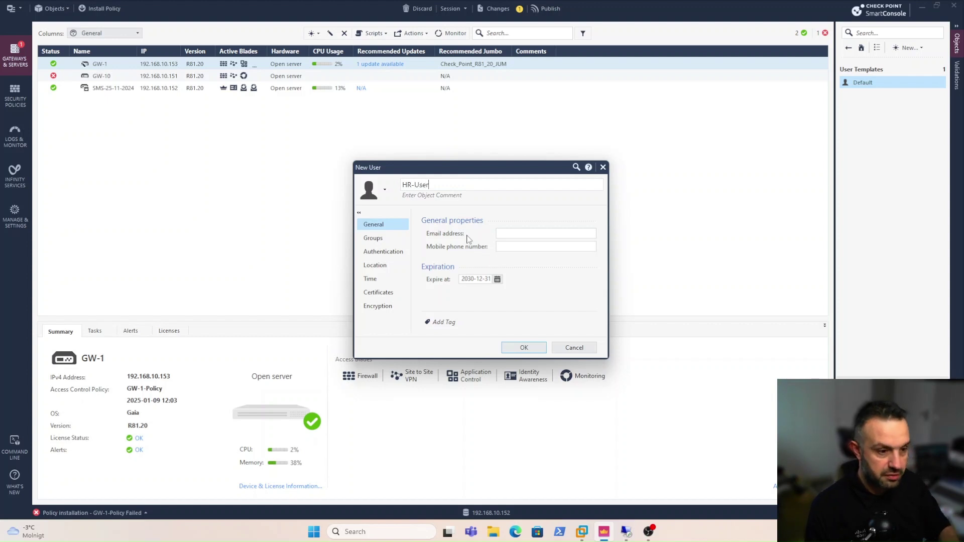
# Step: Set HR-User's authentication method to Check Point Password, enter and confirm the account password, and save the user
pyautogui.click(381, 252)
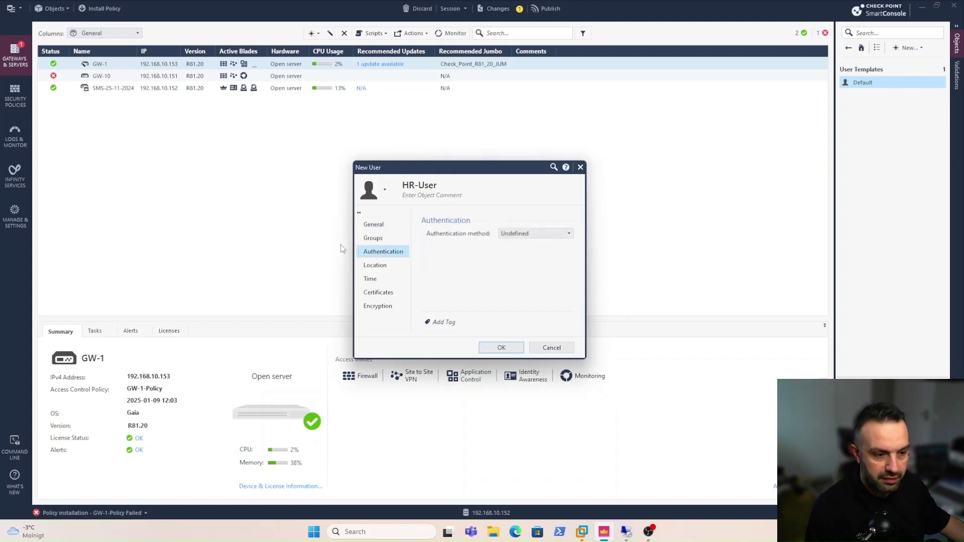
pyautogui.click(519, 233)
pyautogui.click(519, 257)
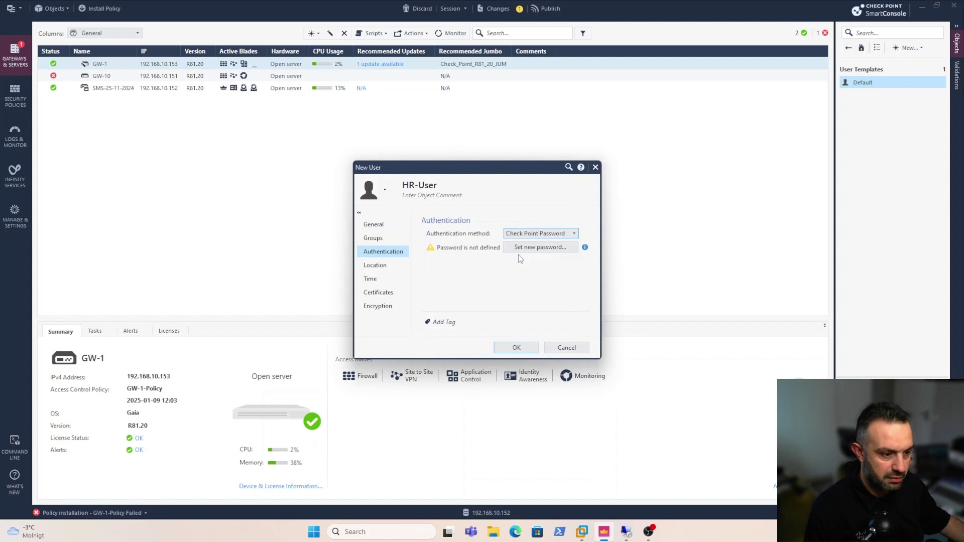
pyautogui.click(520, 249)
pyautogui.write('aaaaaaaa')
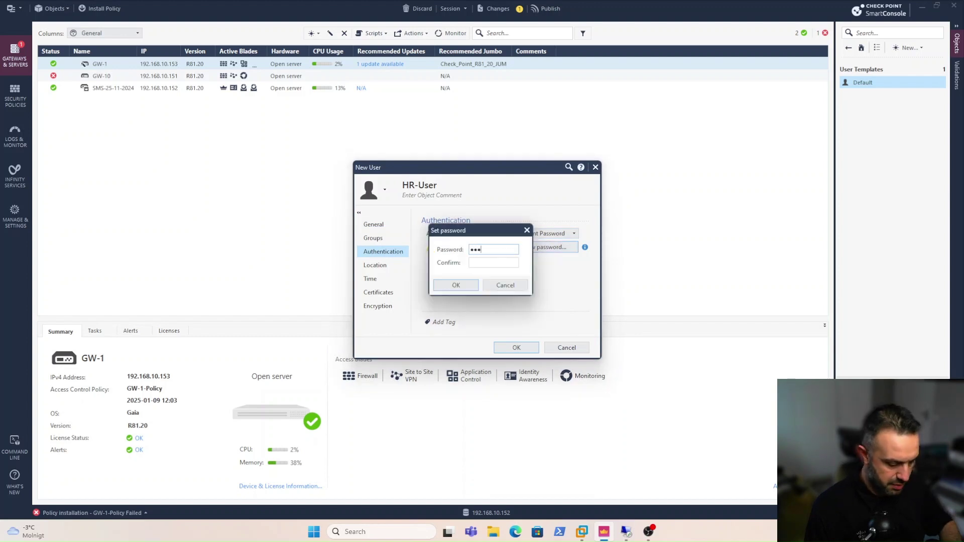
pyautogui.press('Tab')
pyautogui.write('a')
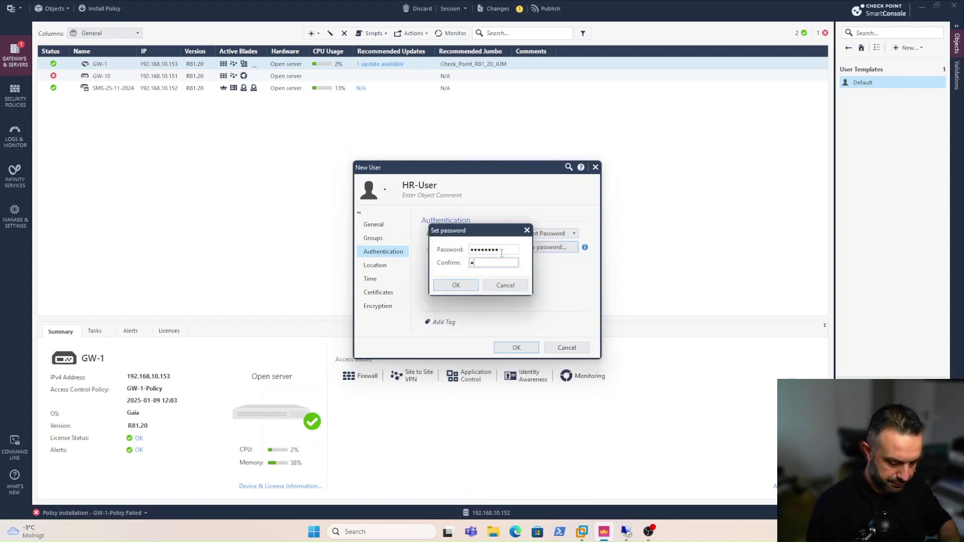
pyautogui.write('aaaaaaa')
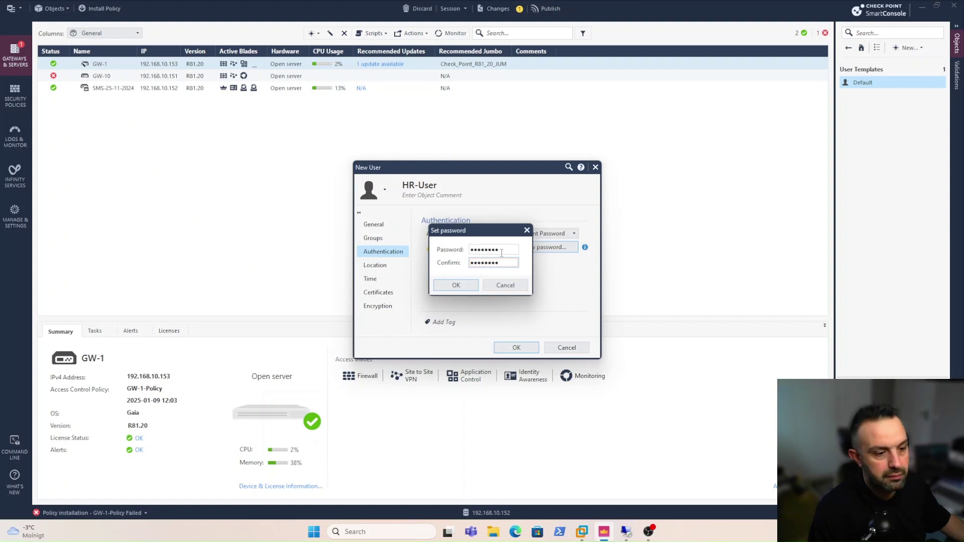
pyautogui.click(456, 285)
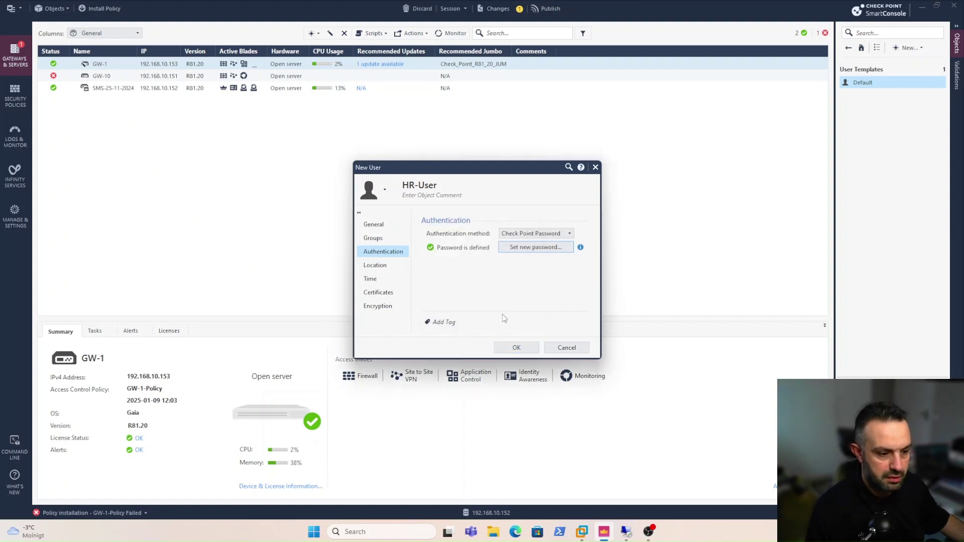
pyautogui.click(506, 347)
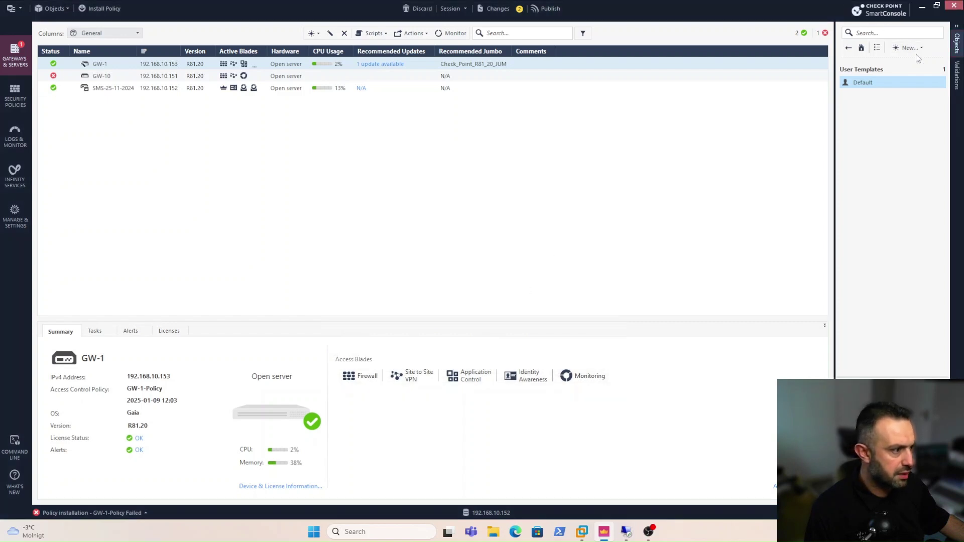
# Step: Start another user object from the Default template and name it Service-User
pyautogui.click(909, 47)
pyautogui.moveTo(903, 113)
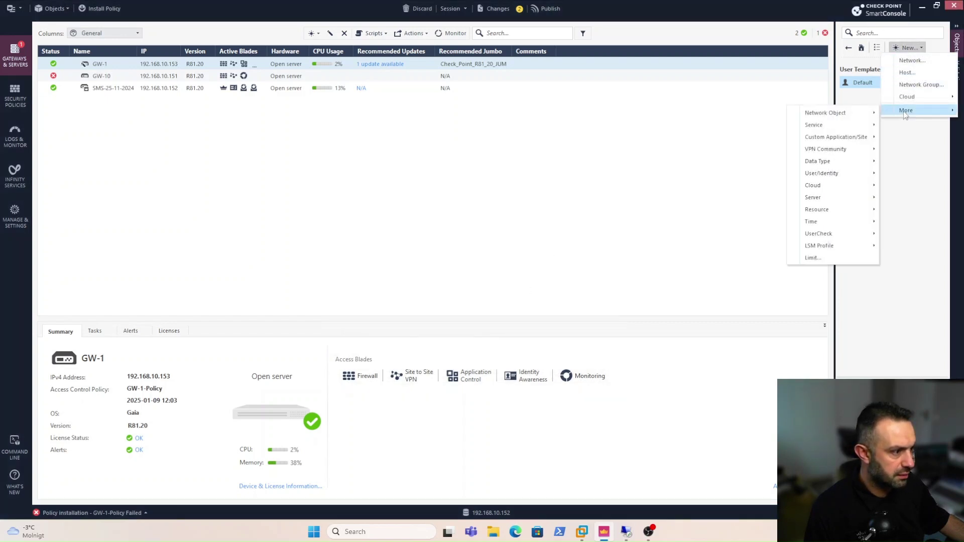
pyautogui.moveTo(821, 173)
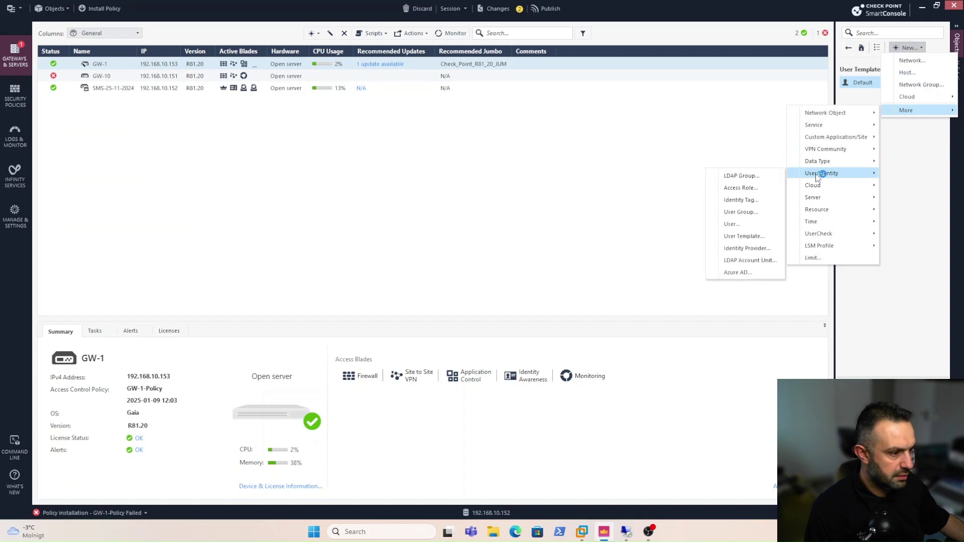
pyautogui.click(741, 224)
pyautogui.click(483, 281)
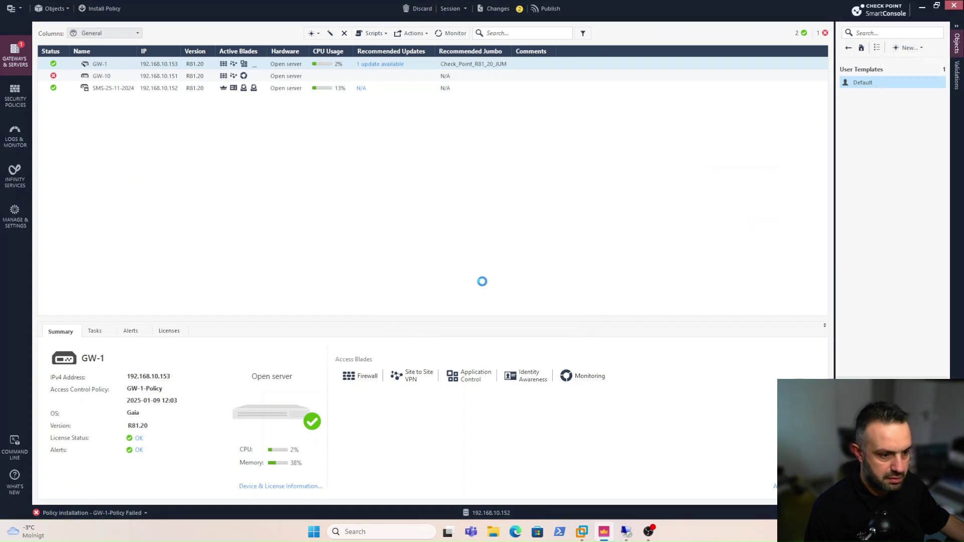
pyautogui.write('S')
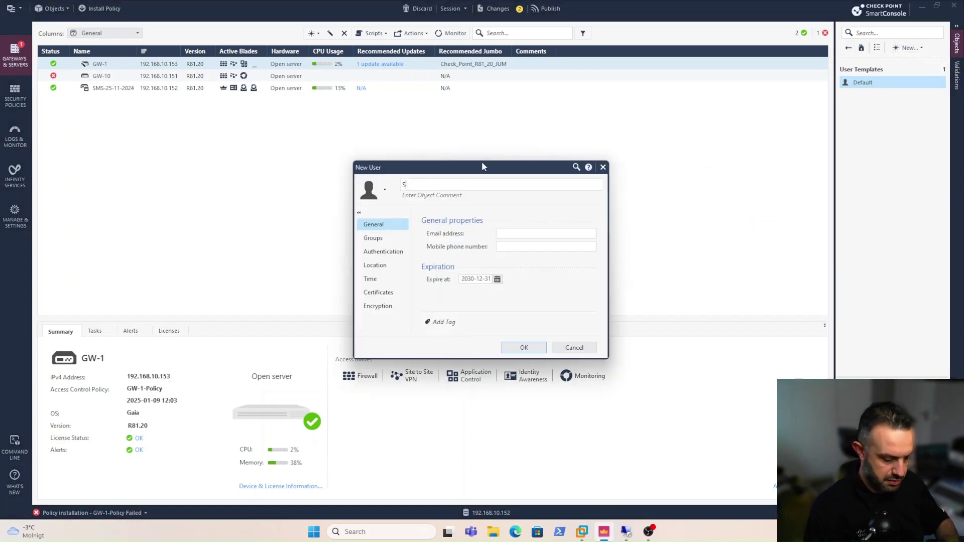
pyautogui.write('ervice-')
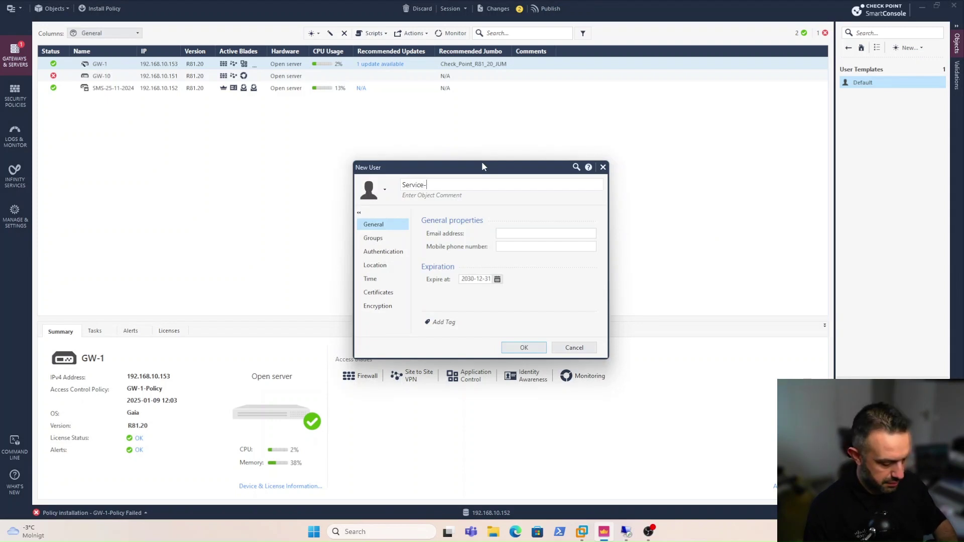
pyautogui.write('User')
pyautogui.press('Tab')
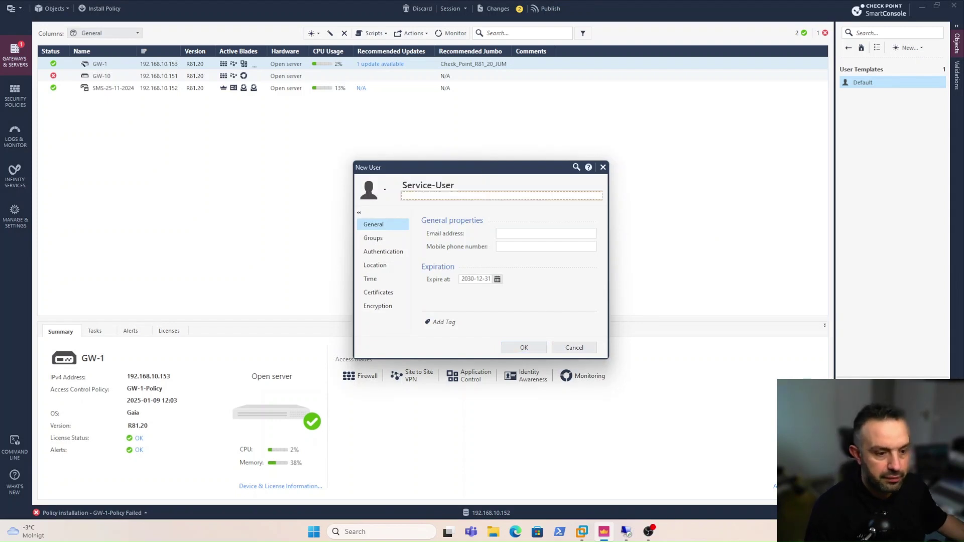
# Step: Set Service-User's authentication method to Check Point Password, enter and confirm the account password, and save the user
pyautogui.click(382, 251)
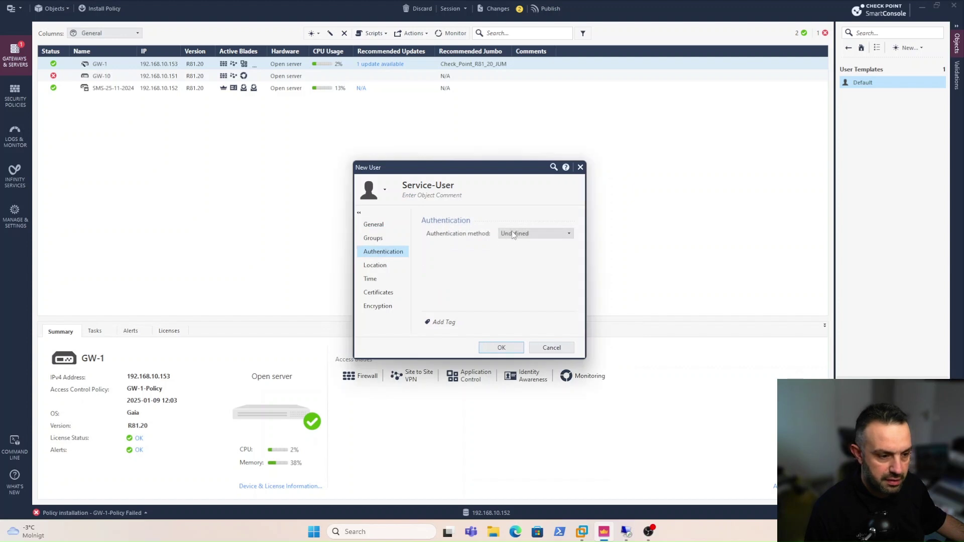
pyautogui.click(540, 233)
pyautogui.click(513, 257)
pyautogui.click(540, 247)
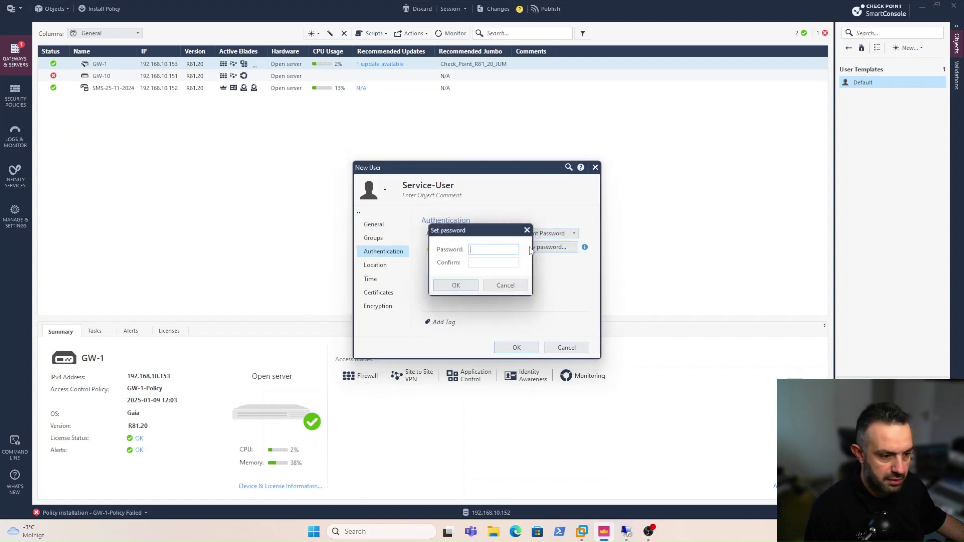
pyautogui.write('••••••••')
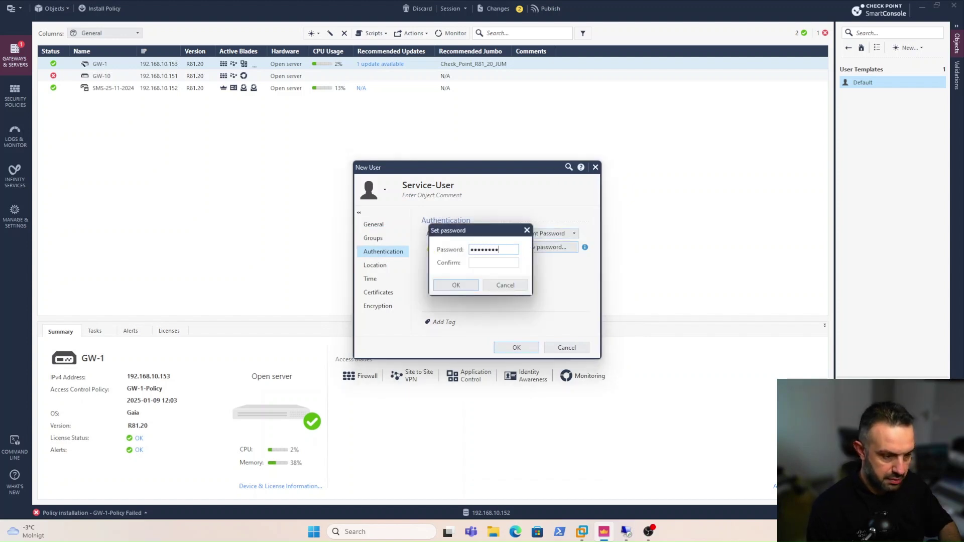
pyautogui.press('Tab')
pyautogui.write('••••••••')
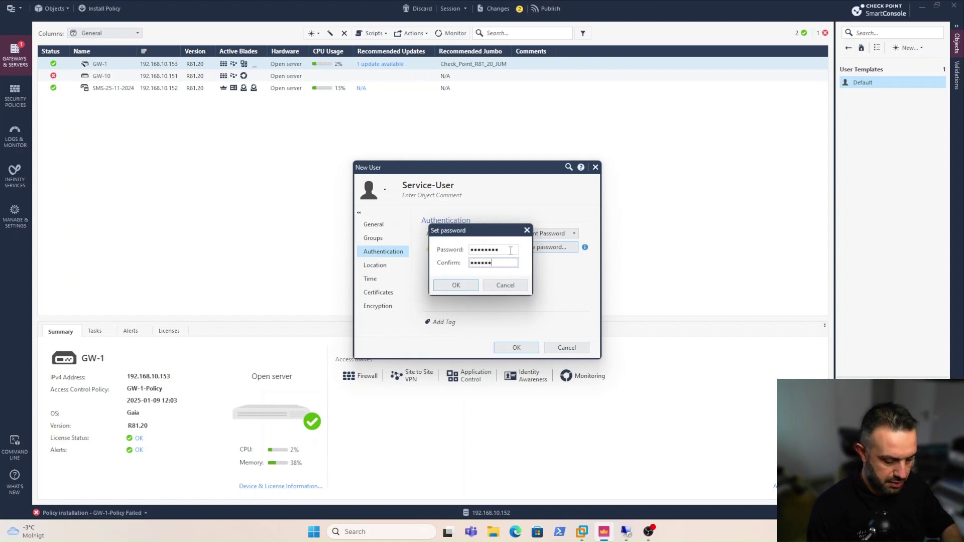
pyautogui.click(461, 286)
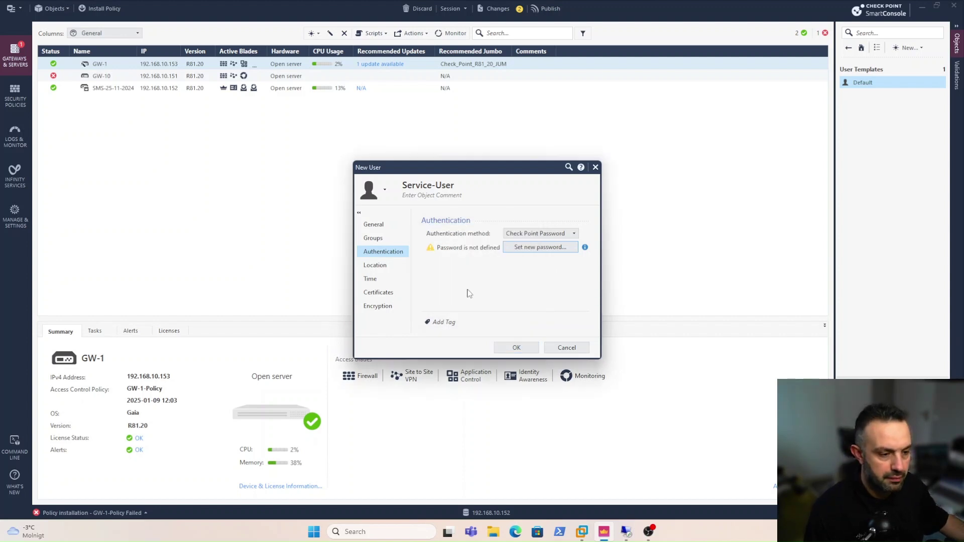
pyautogui.click(522, 344)
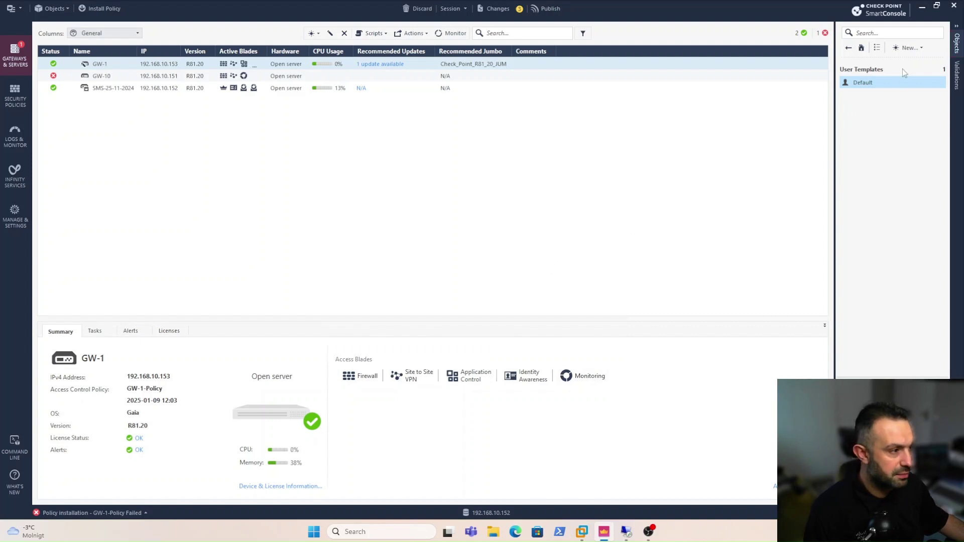
# Step: Create a user group named HR-Group with HR-User as its member and save it
pyautogui.click(907, 48)
pyautogui.moveTo(906, 113)
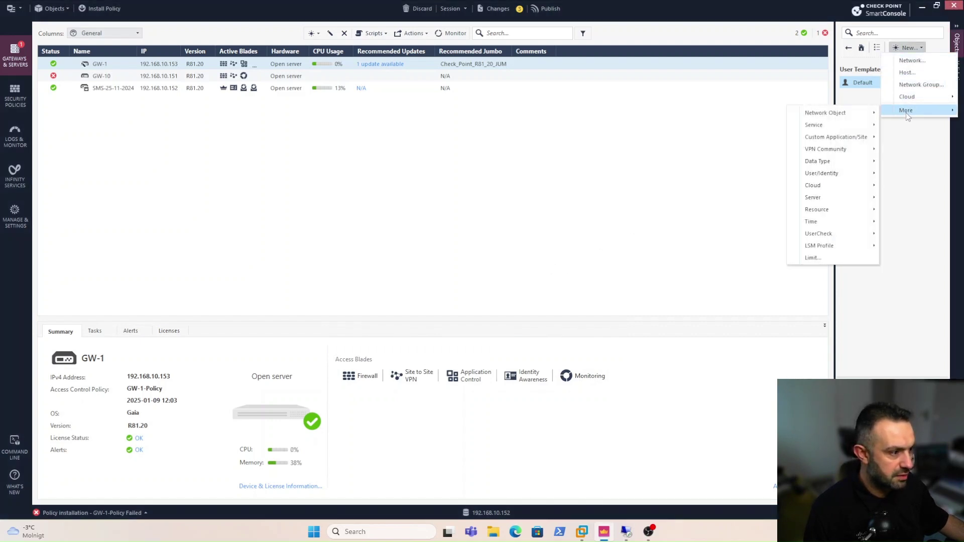
pyautogui.moveTo(813, 174)
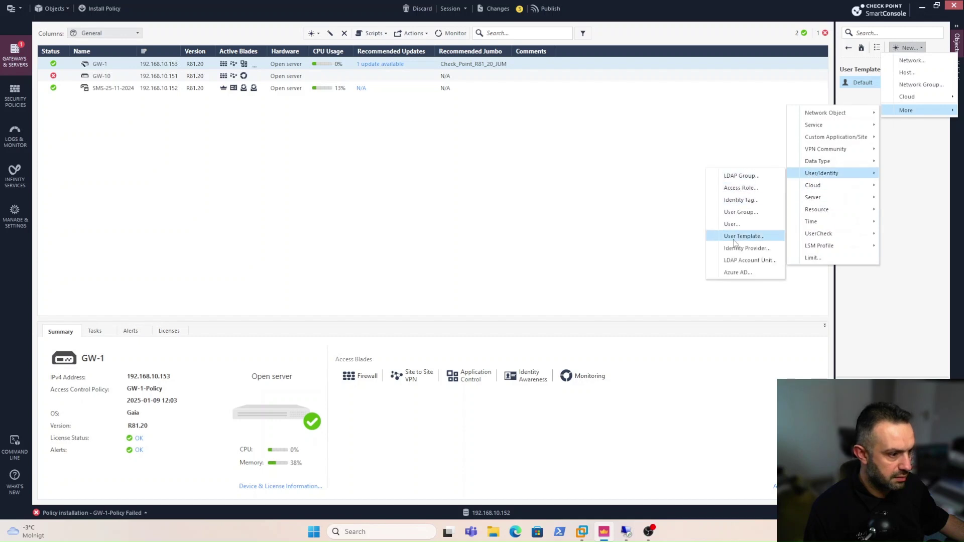
pyautogui.click(740, 212)
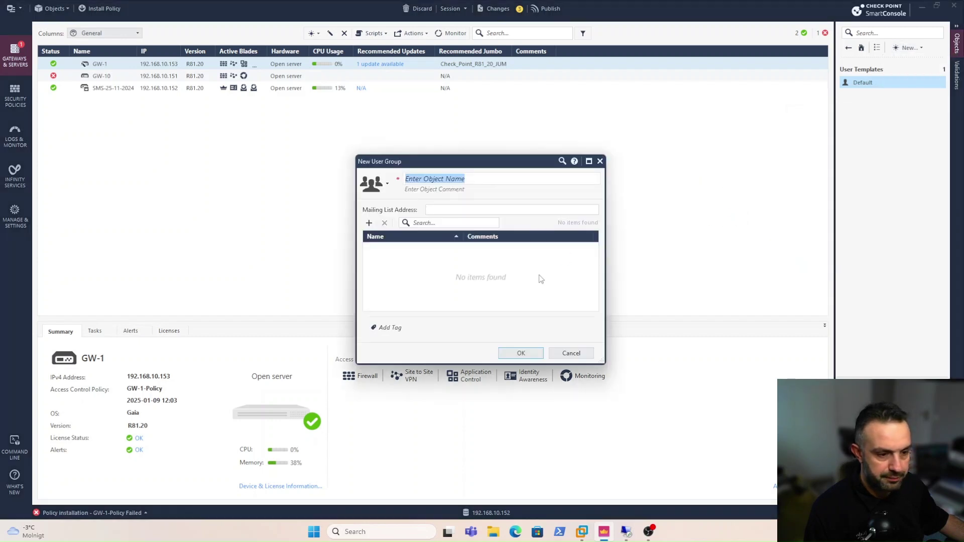
pyautogui.write('HR')
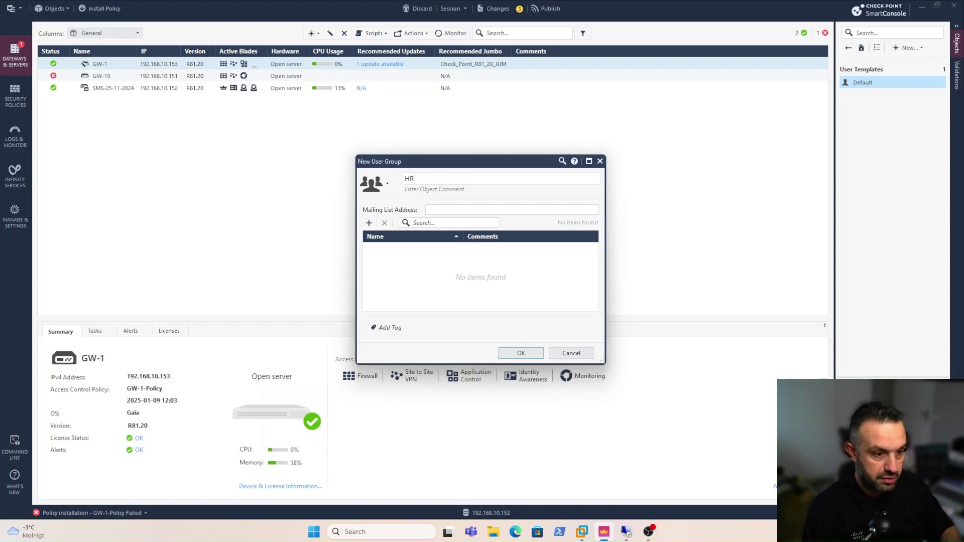
pyautogui.write('-Group')
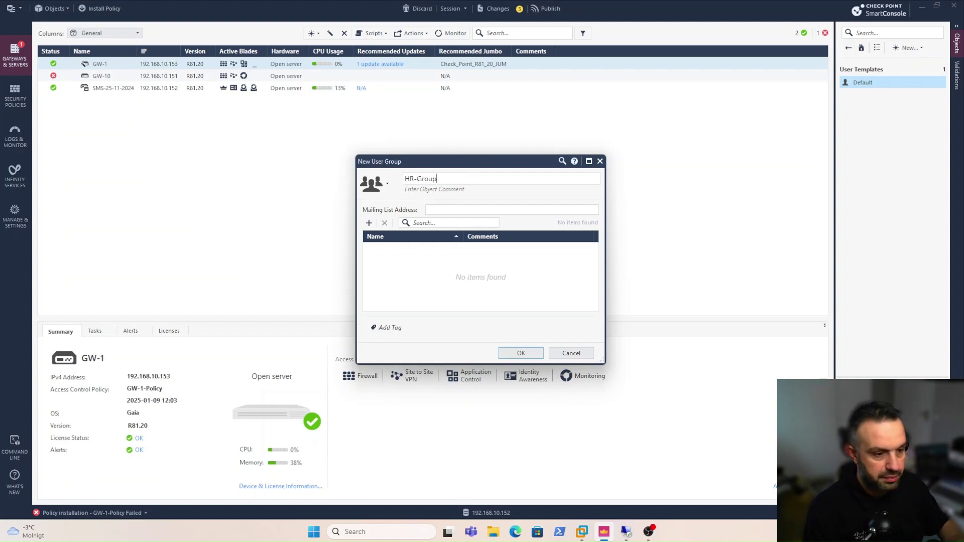
pyautogui.click(369, 223)
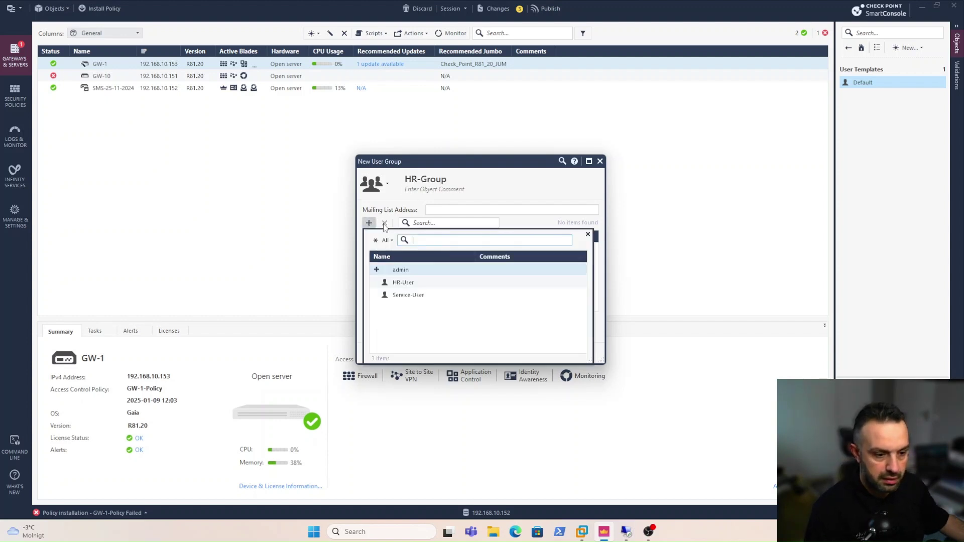
pyautogui.click(377, 282)
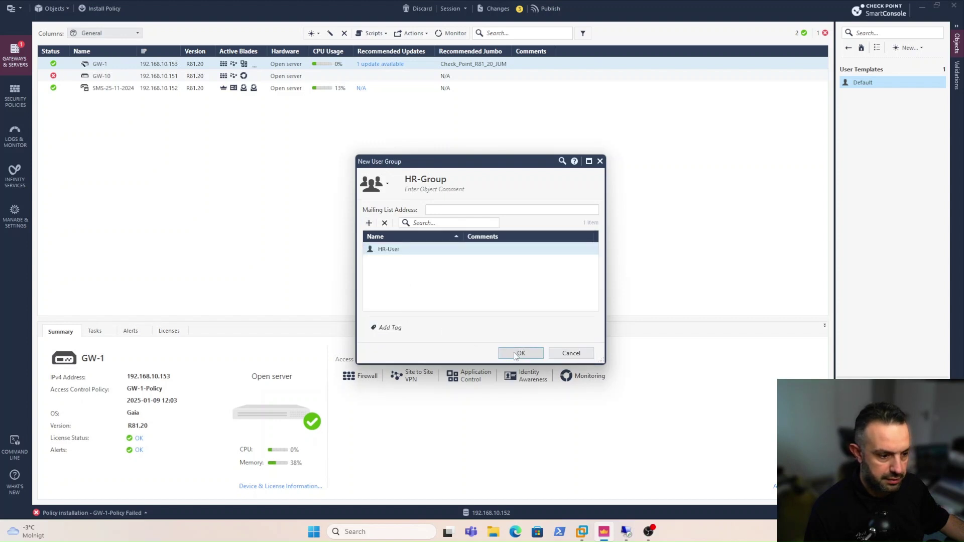
pyautogui.click(520, 353)
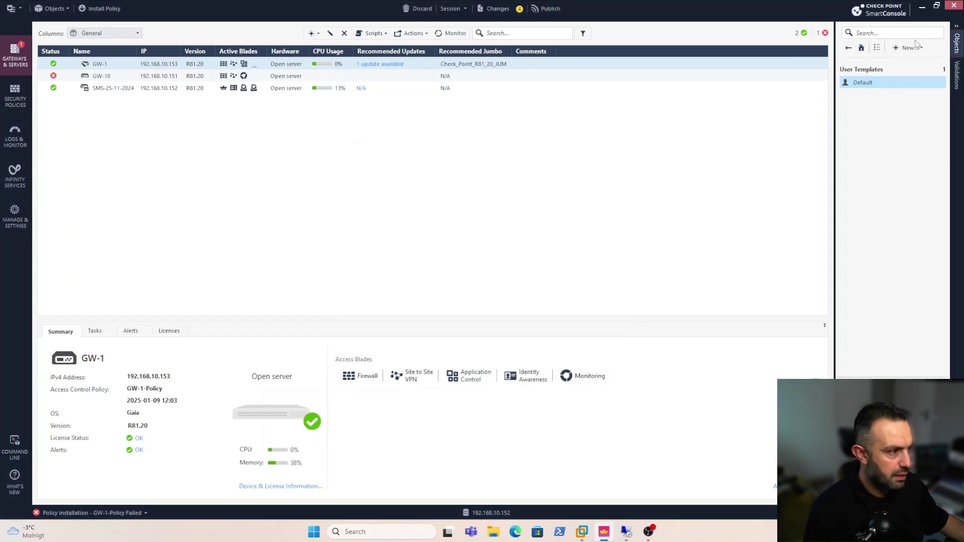
# Step: Create a user group named Service-Group with Service-User as its member and save it
pyautogui.click(909, 47)
pyautogui.moveTo(911, 110)
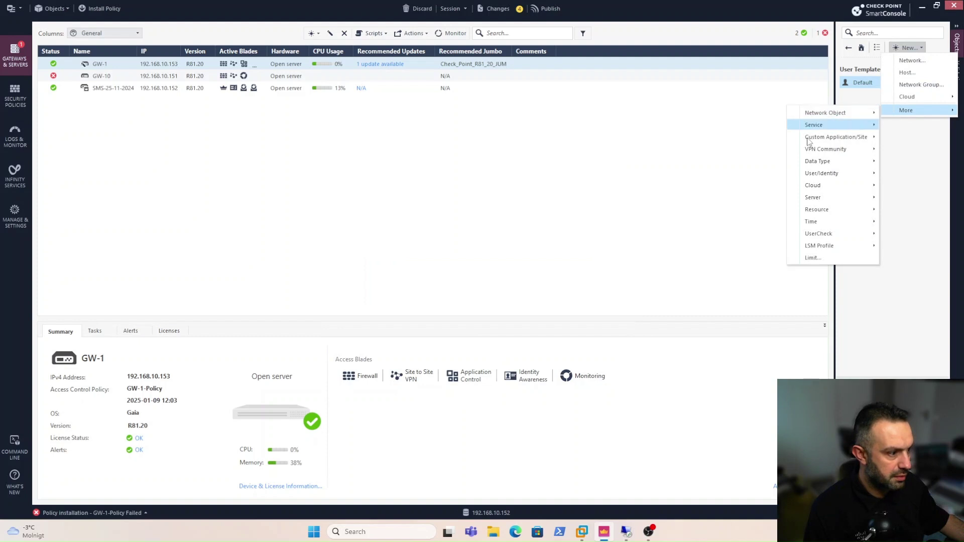
pyautogui.moveTo(809, 173)
pyautogui.click(727, 214)
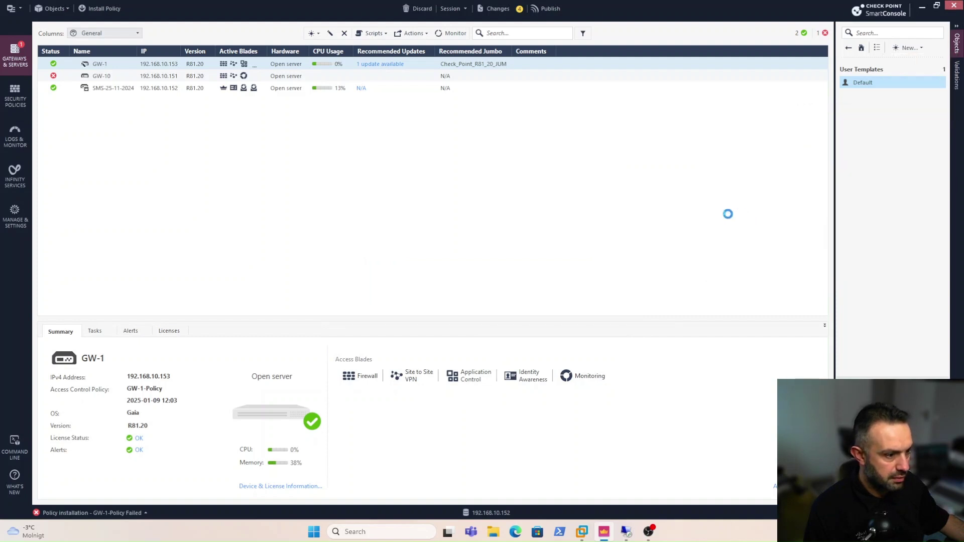
pyautogui.write('Serv')
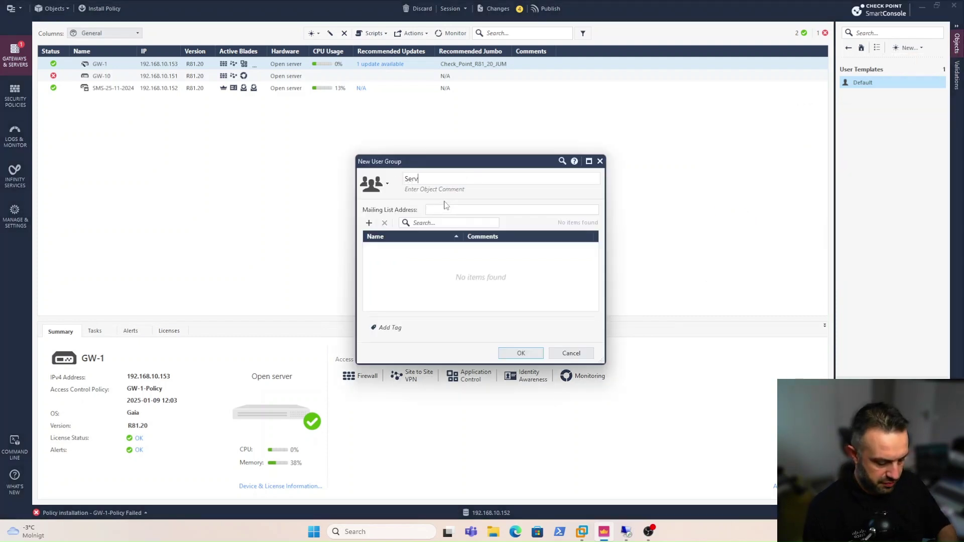
pyautogui.write('ice-Gr')
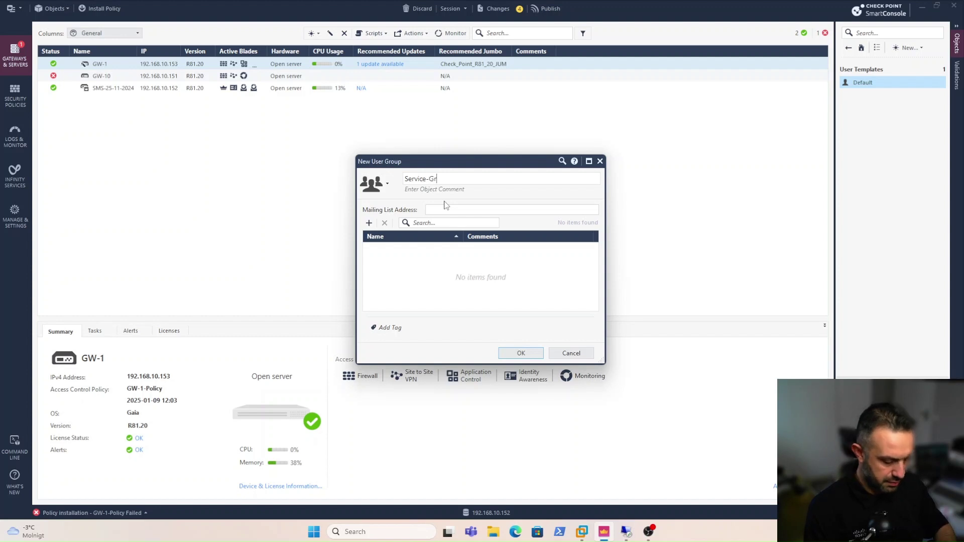
pyautogui.write('oup')
pyautogui.click(369, 224)
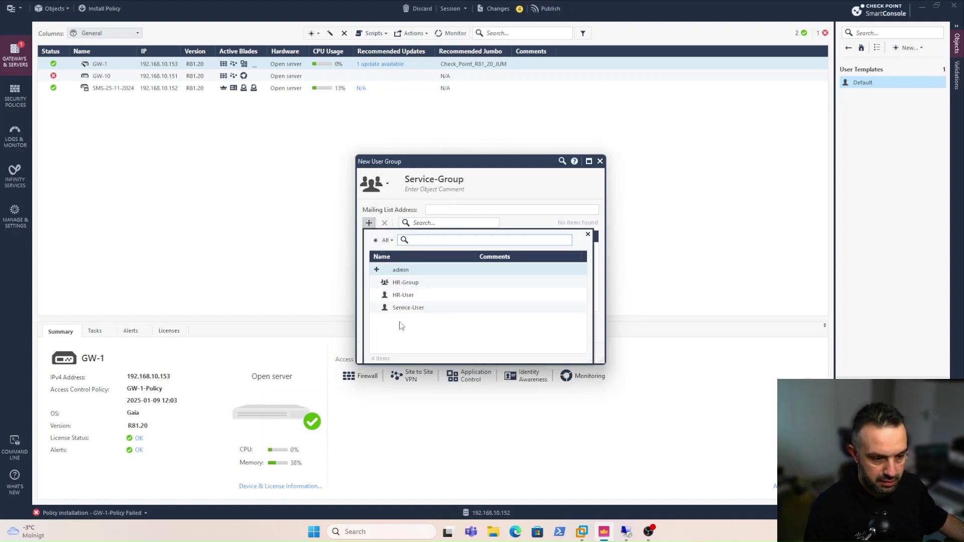
pyautogui.click(408, 307)
pyautogui.click(520, 353)
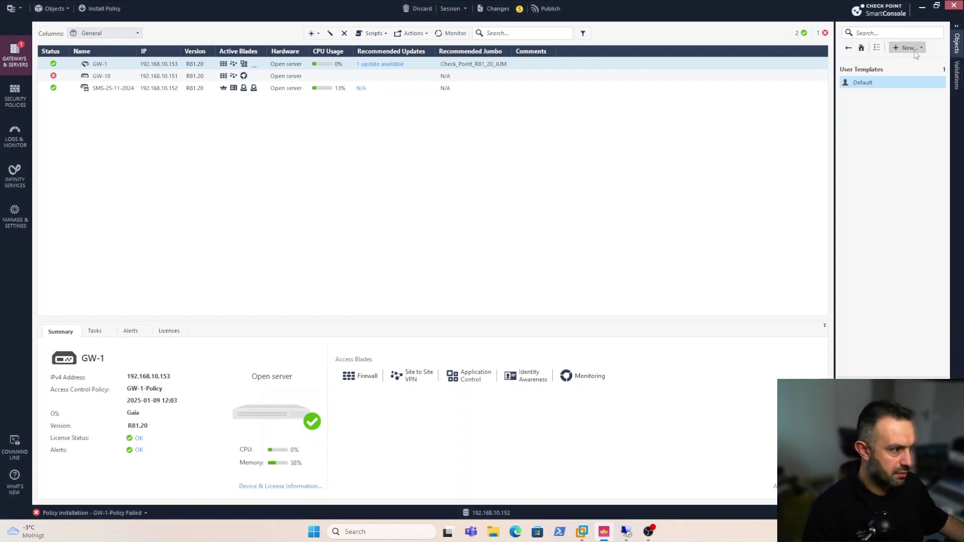
# Step: Start a new access role object and name it HR-Role
pyautogui.click(914, 49)
pyautogui.moveTo(904, 111)
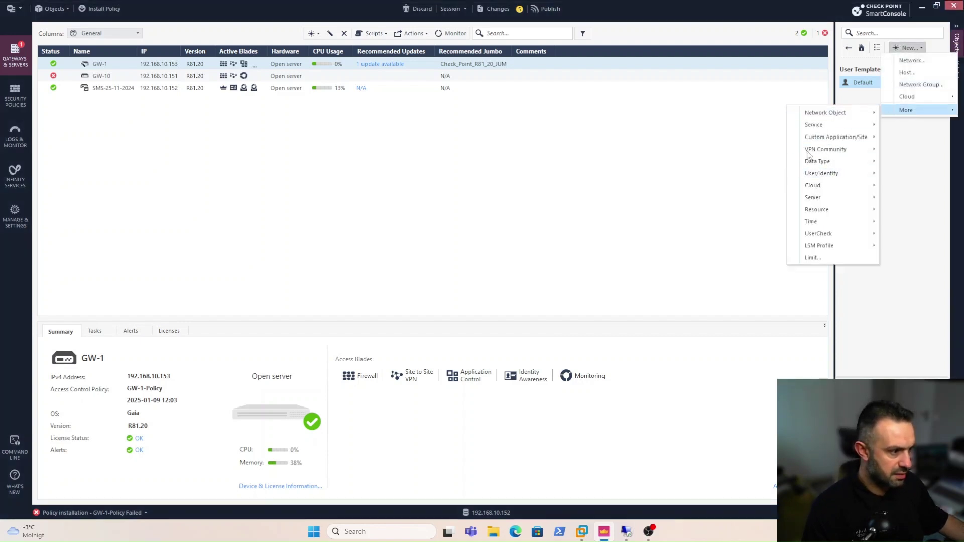
pyautogui.moveTo(821, 173)
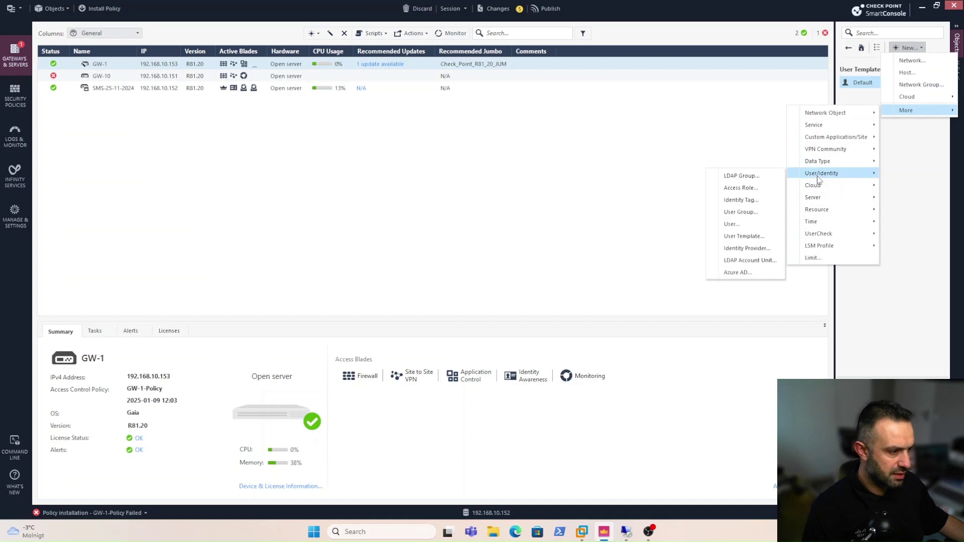
pyautogui.click(739, 188)
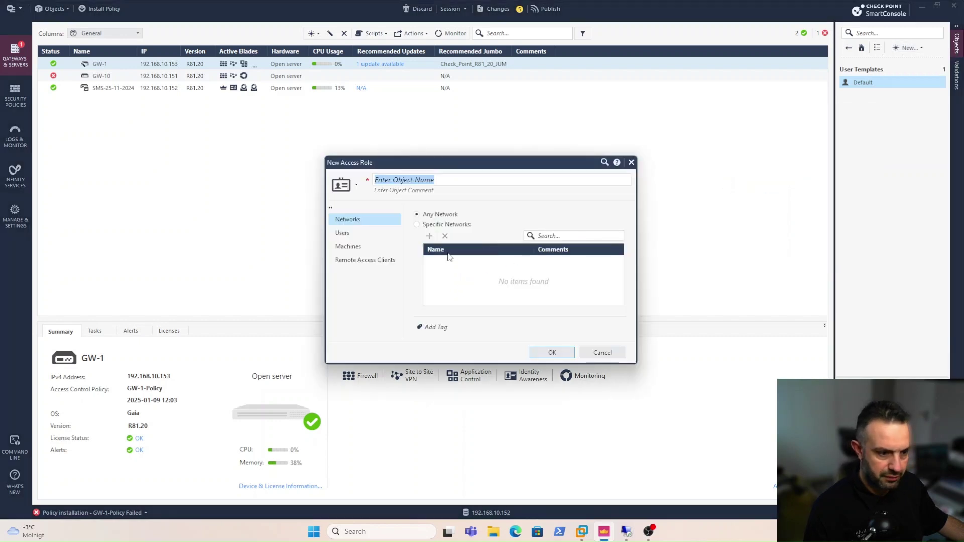
pyautogui.write('HR')
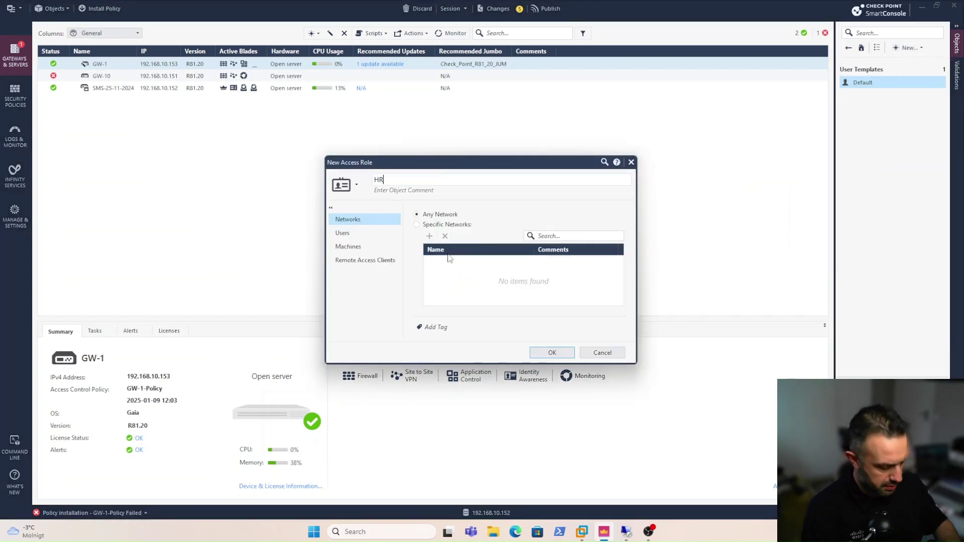
pyautogui.write('-Role')
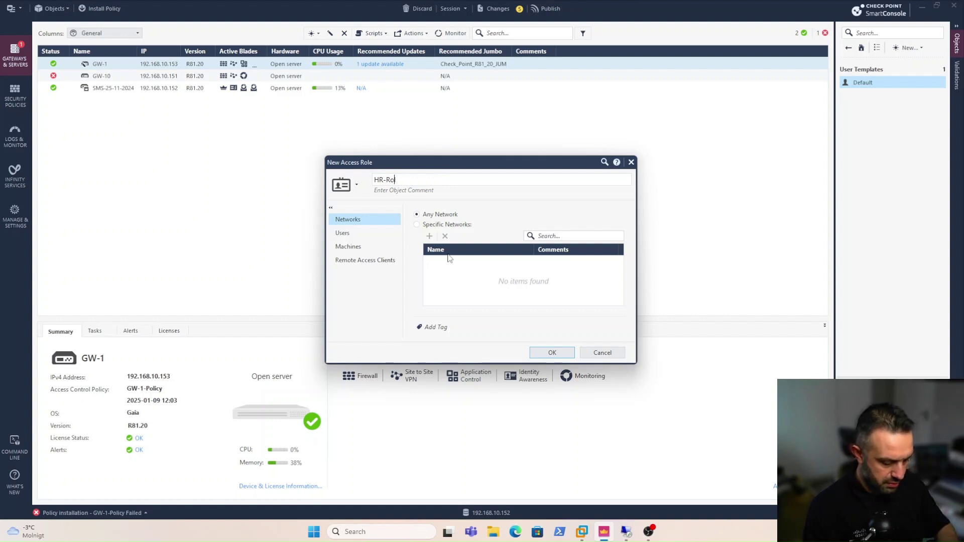
# Step: Limit HR-Role to specific users/groups, add the internal user group HR-Group, and save the role
pyautogui.click(362, 234)
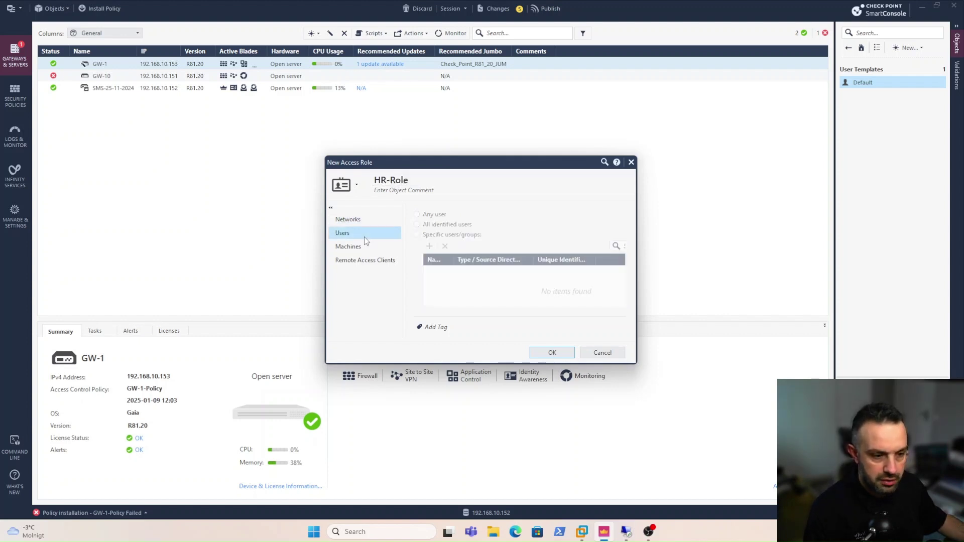
pyautogui.click(440, 237)
pyautogui.click(429, 246)
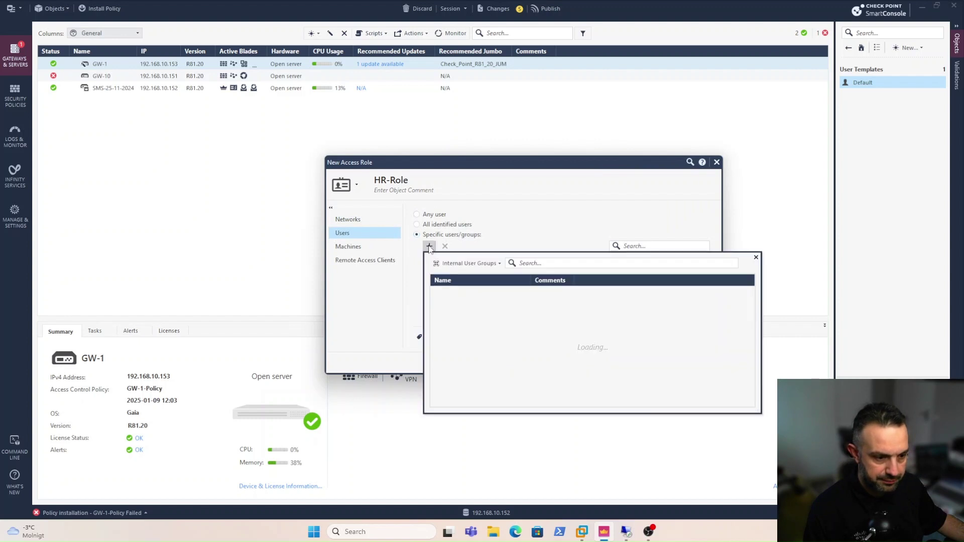
pyautogui.click(466, 293)
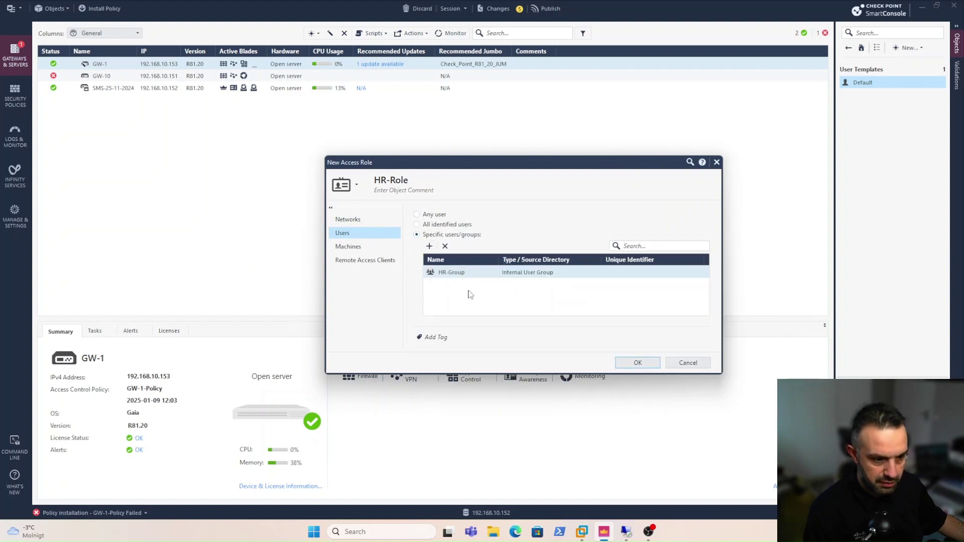
pyautogui.click(636, 363)
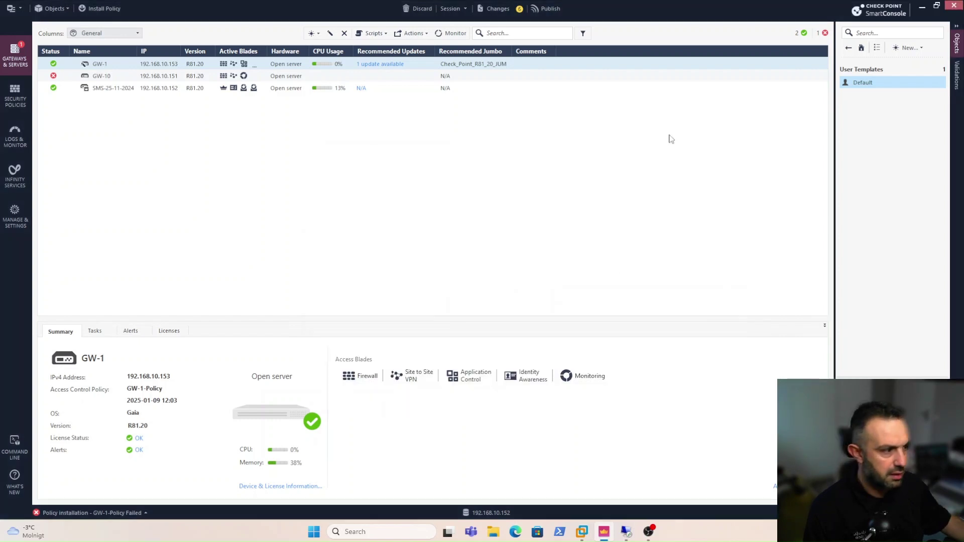
# Step: Start another access role object and name it Service-Role
pyautogui.click(903, 48)
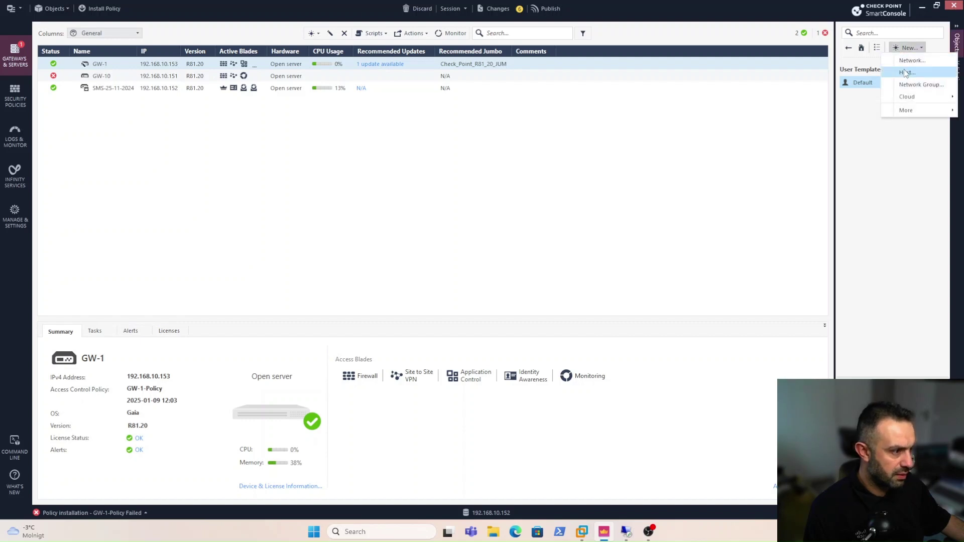
pyautogui.moveTo(907, 110)
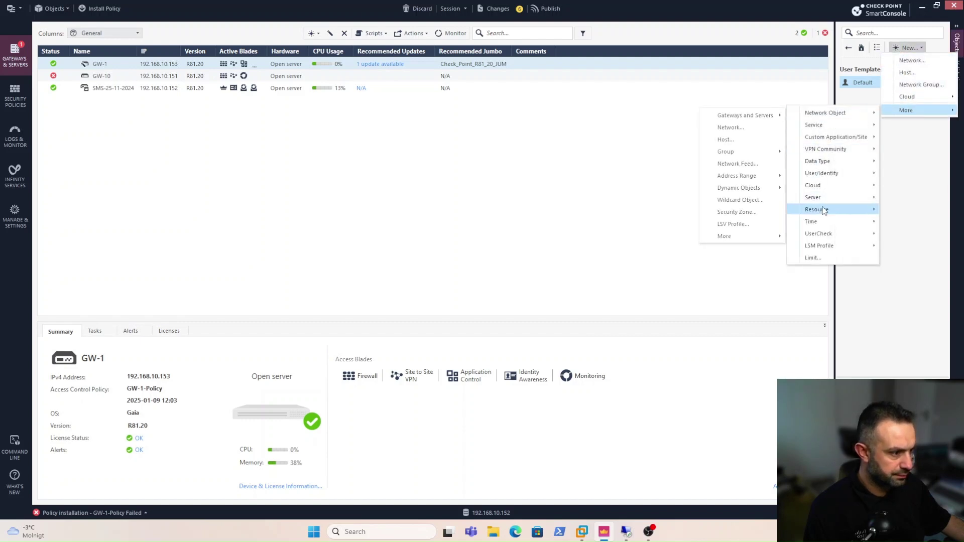
pyautogui.moveTo(821, 177)
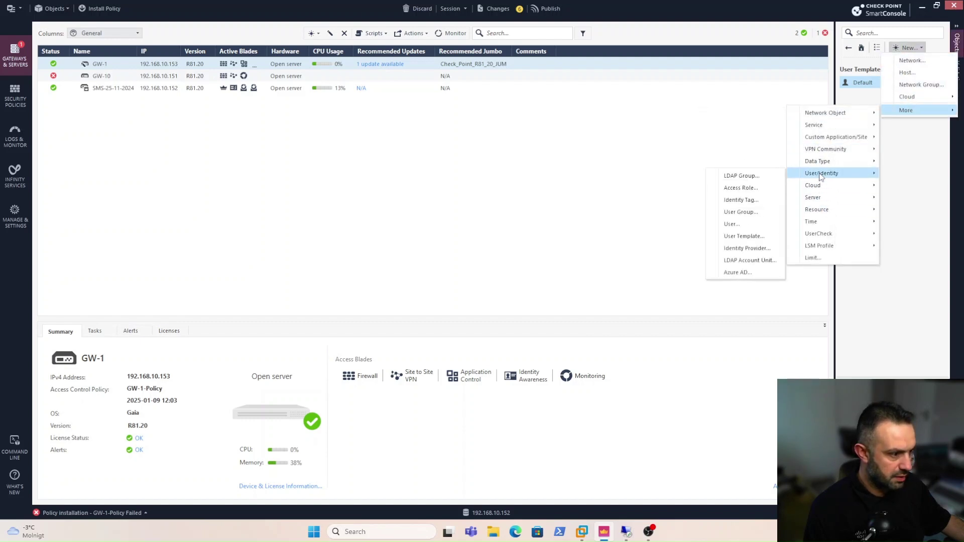
pyautogui.click(740, 187)
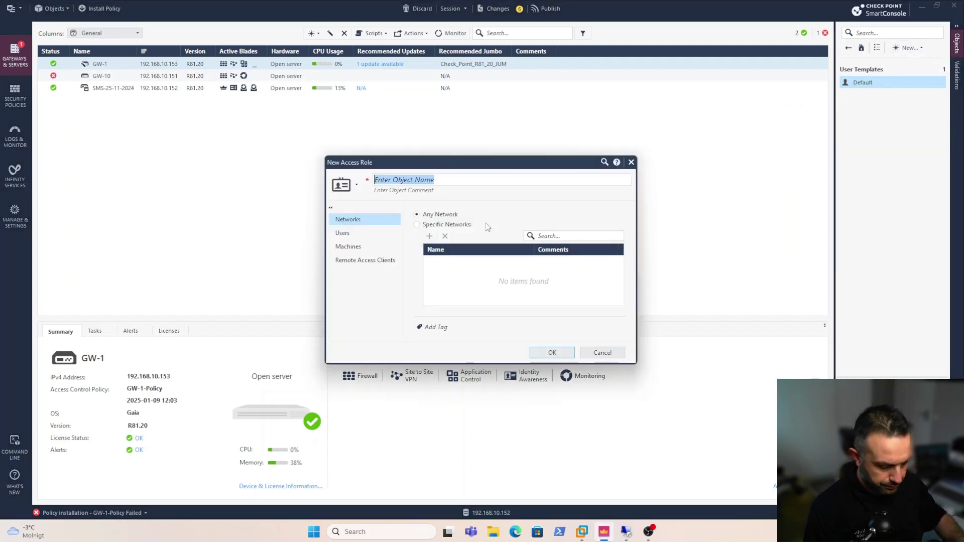
pyautogui.write('Serv')
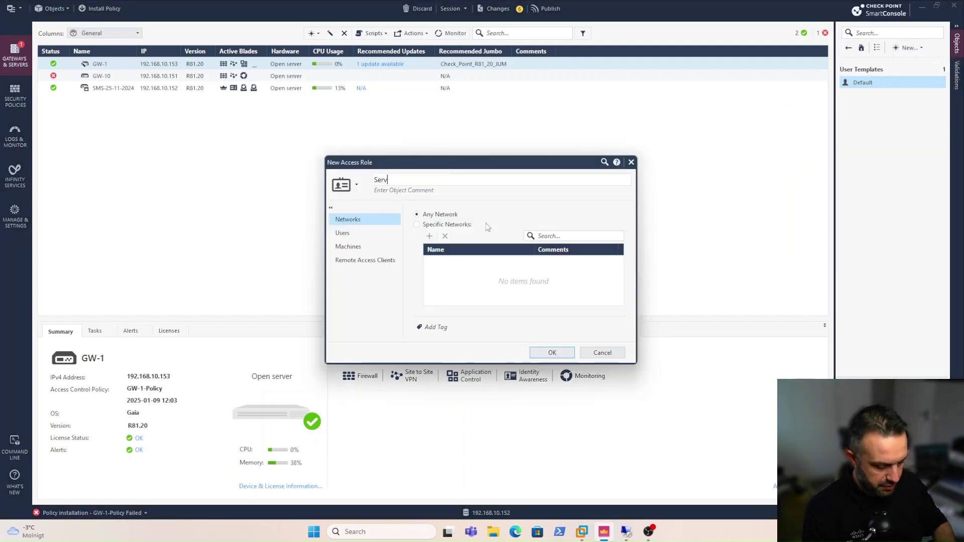
pyautogui.write('ice-Role')
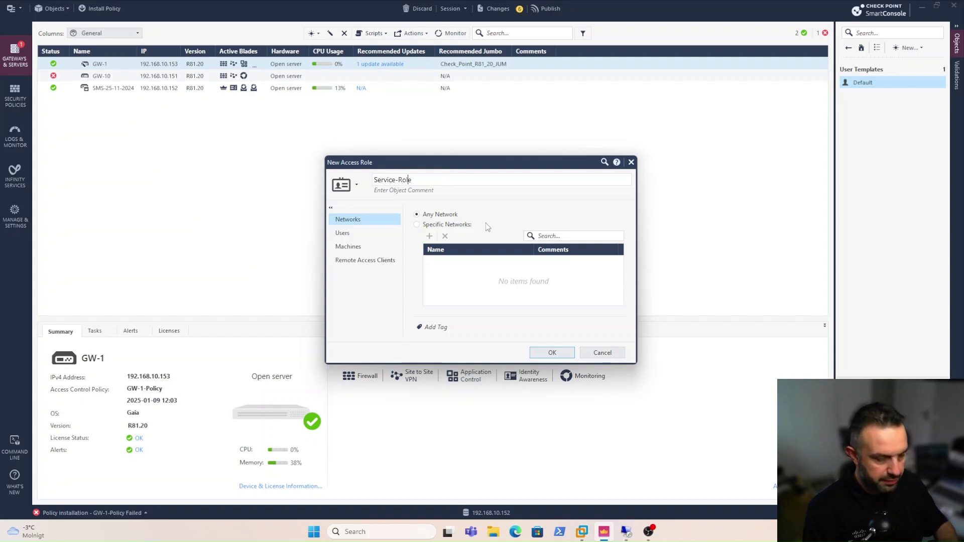
# Step: Limit Service-Role to specific users/groups, add the internal user group Service-Group, and save the role
pyautogui.click(373, 233)
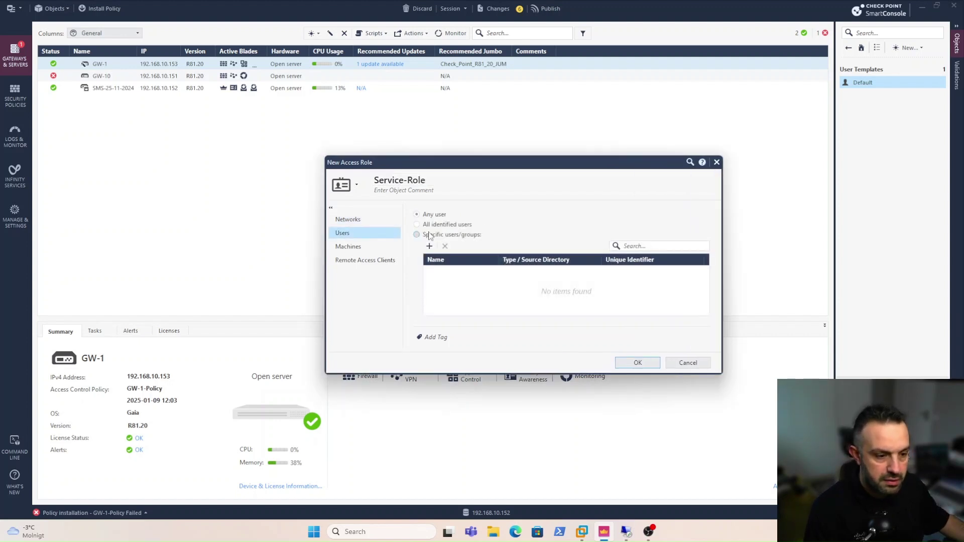
pyautogui.click(429, 246)
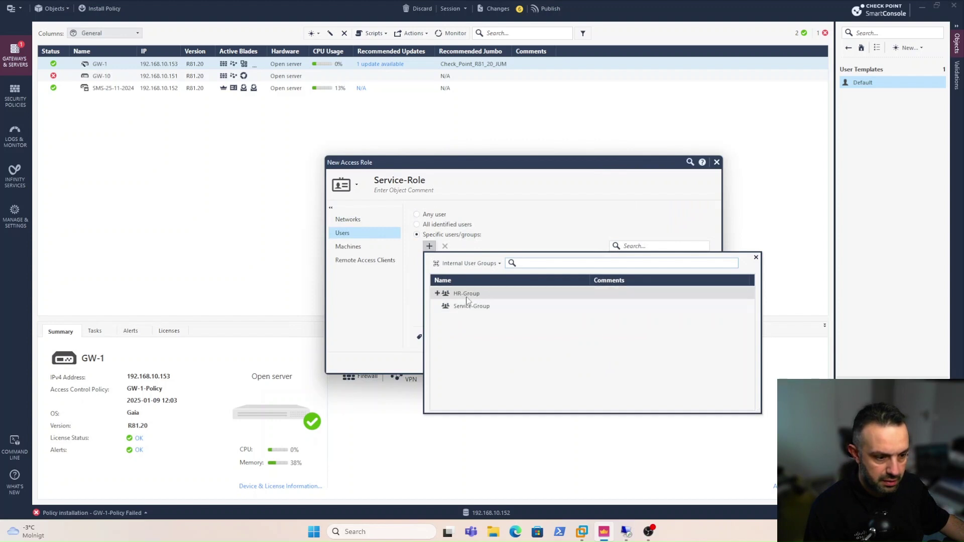
pyautogui.click(457, 307)
pyautogui.click(638, 363)
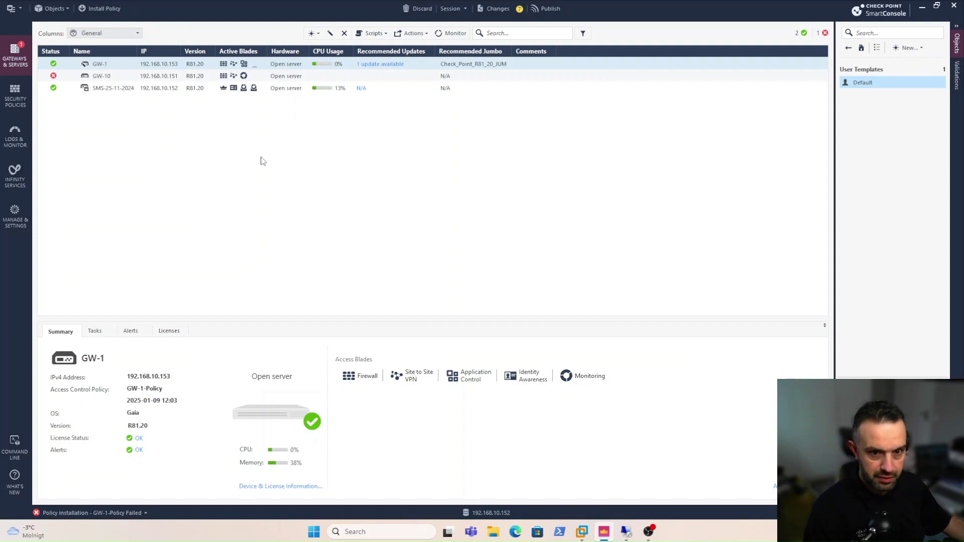
# Step: Publish the pending changes and try to install GW-1-Policy on GW-1
pyautogui.click(103, 9)
pyautogui.click(540, 329)
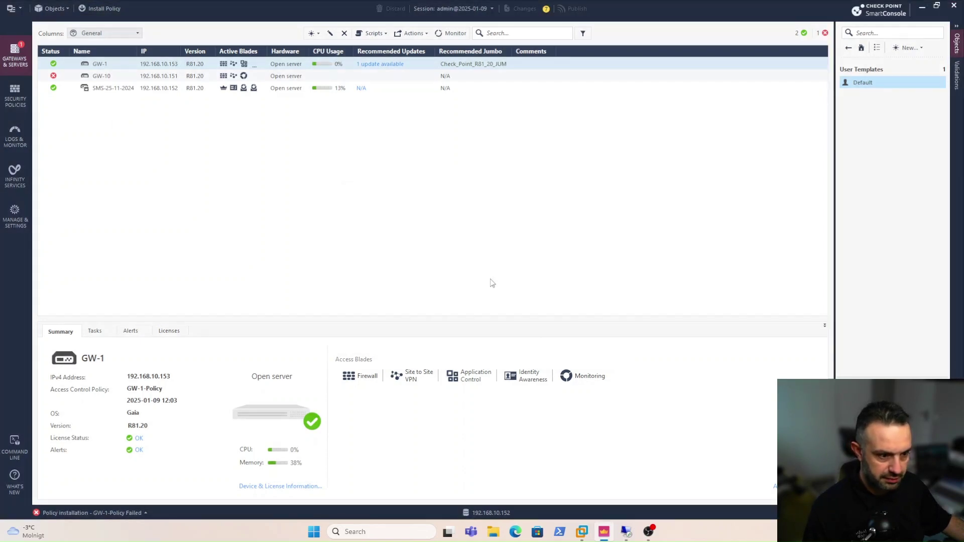
pyautogui.click(472, 145)
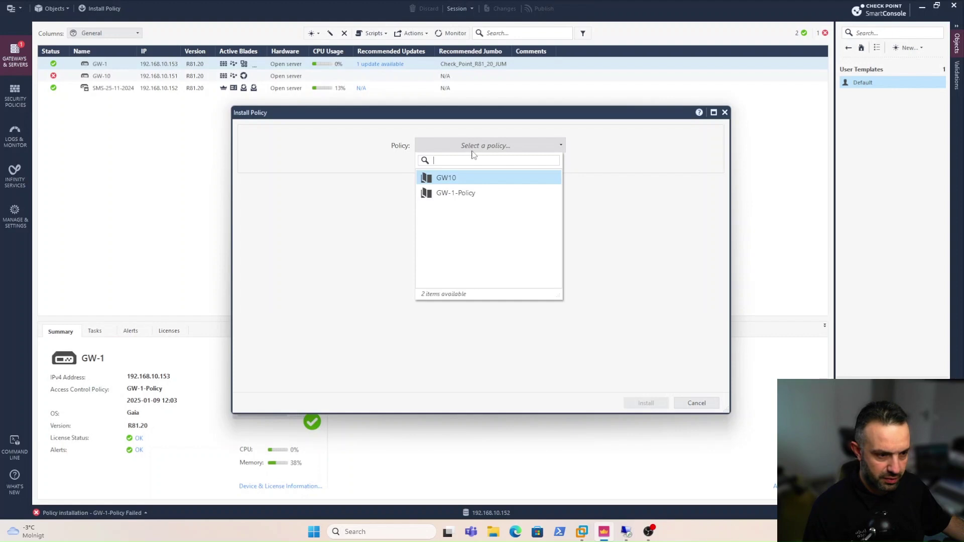
pyautogui.click(467, 199)
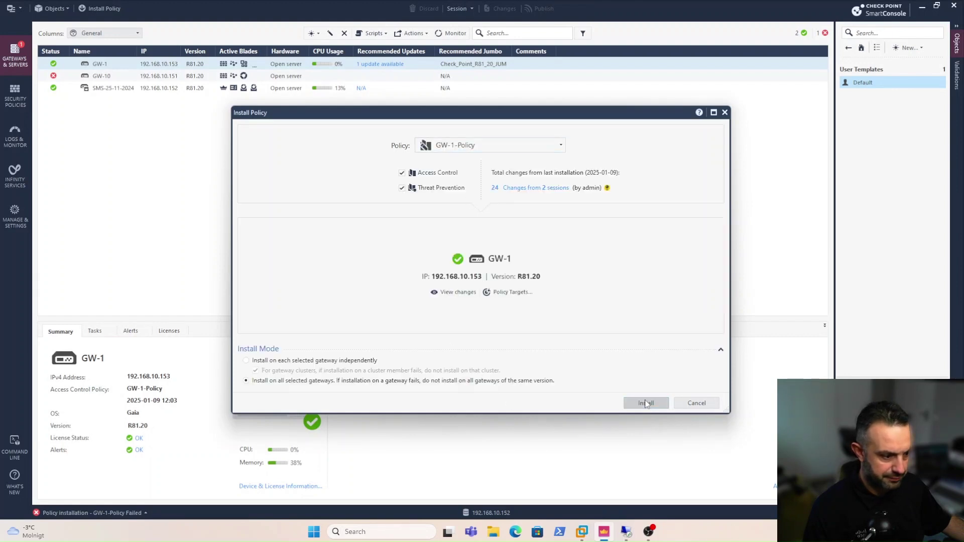
pyautogui.click(646, 403)
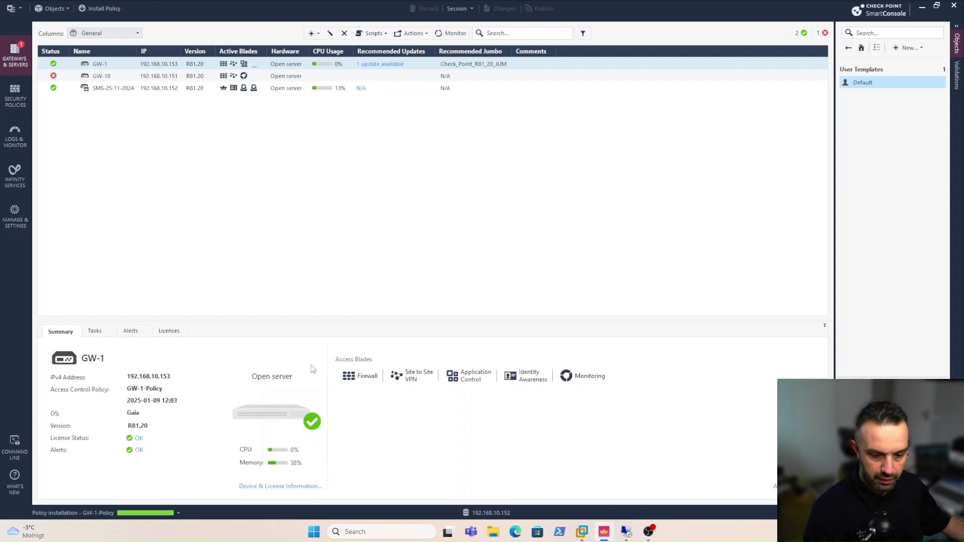
# Step: Review the details of the latest GW-1-Policy installation task, including its verification status
pyautogui.click(142, 513)
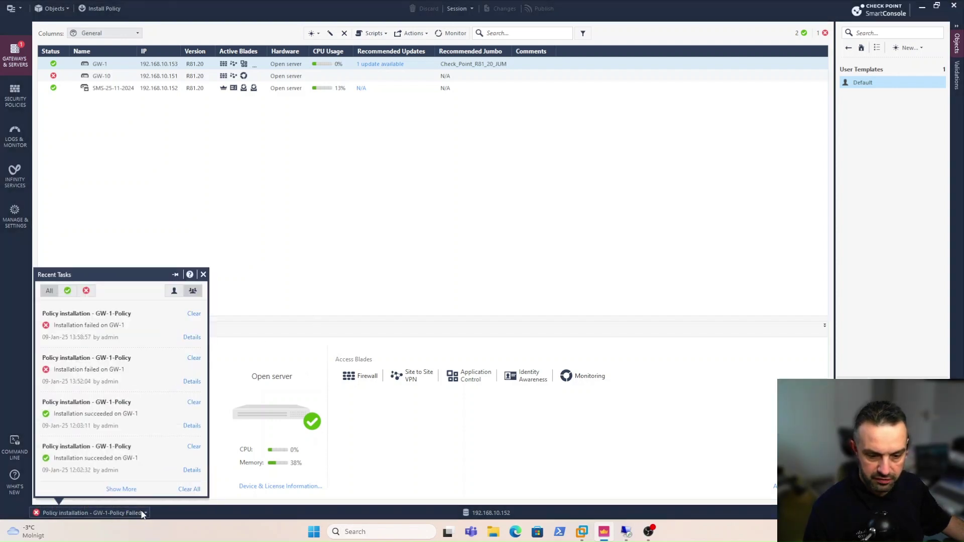
pyautogui.click(191, 337)
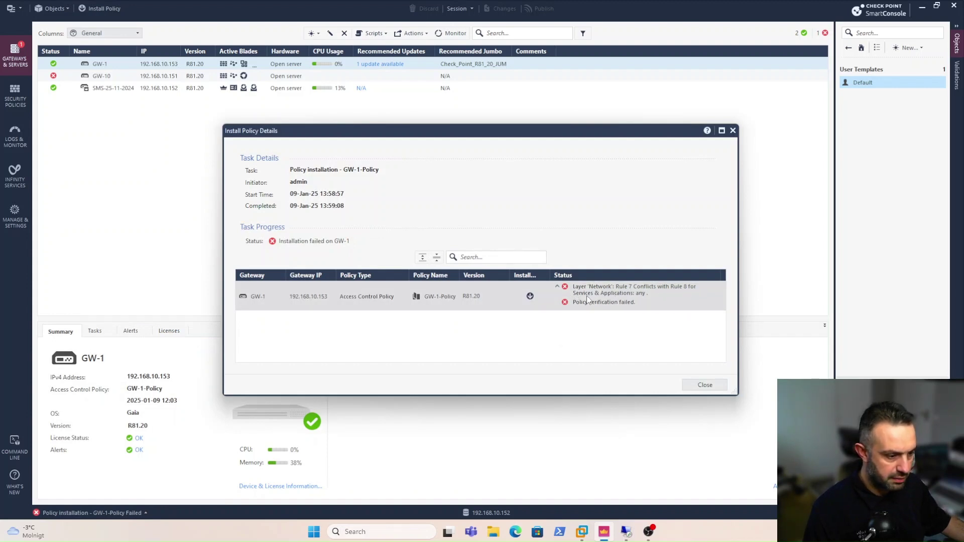
pyautogui.click(732, 130)
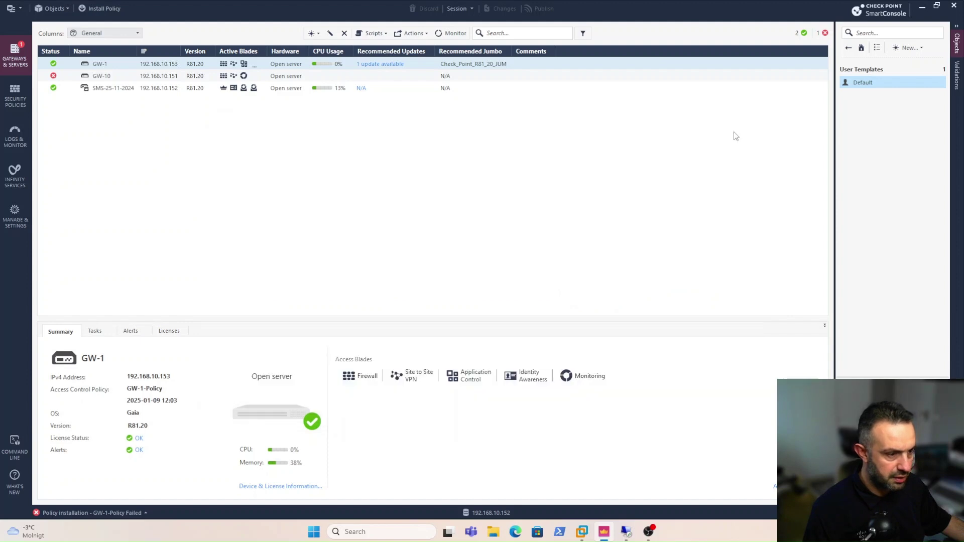
# Step: Delete the unnamed any-to-any accept rule above the Cleanup rule in the test rules section of GW-1-Policy
pyautogui.click(19, 101)
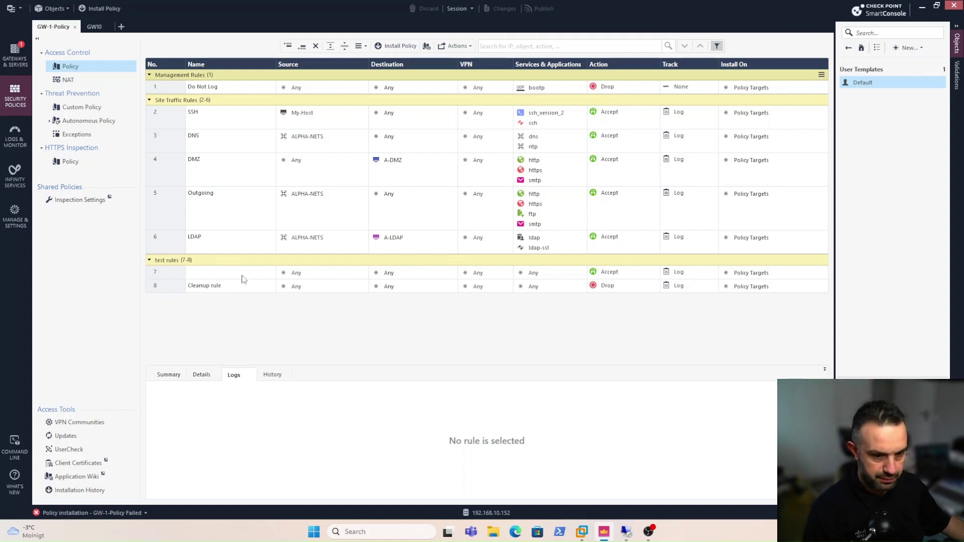
pyautogui.click(170, 273)
pyautogui.rightClick(169, 273)
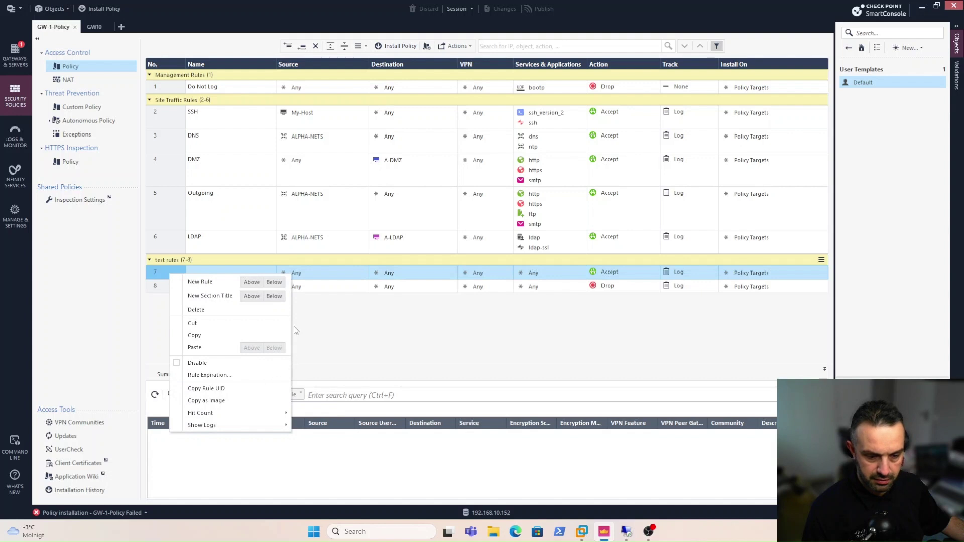
pyautogui.click(188, 310)
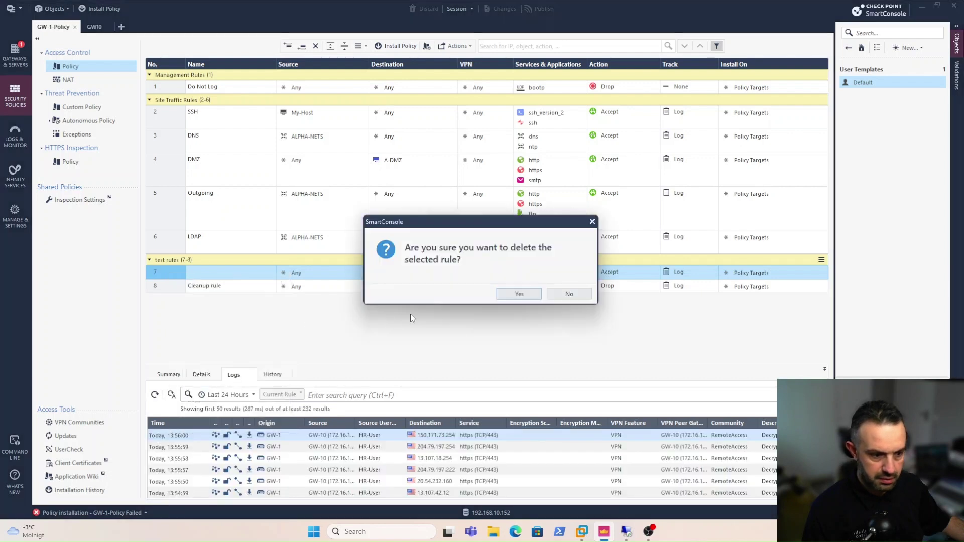
pyautogui.click(513, 295)
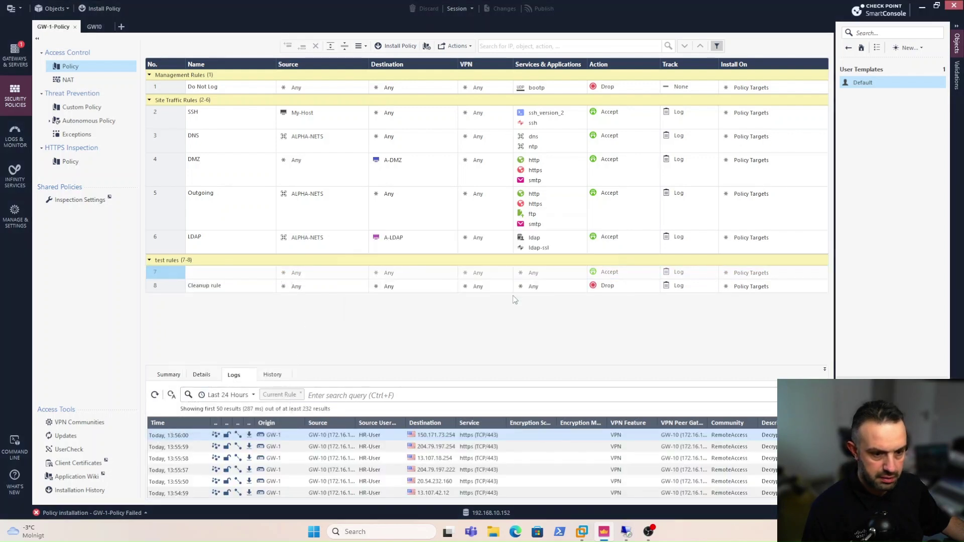
# Step: Publish the rule deletion and install GW-1-Policy again
pyautogui.click(103, 9)
pyautogui.click(525, 325)
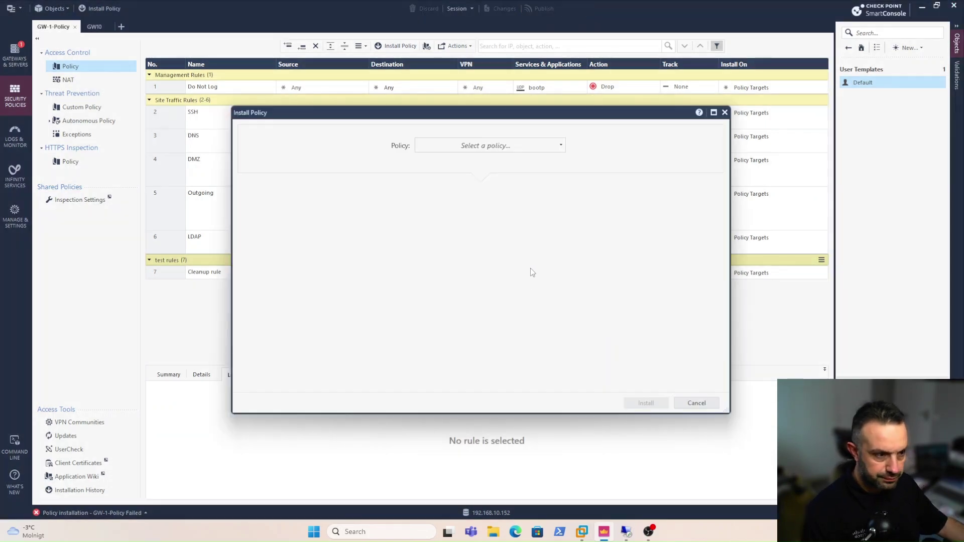
pyautogui.click(499, 141)
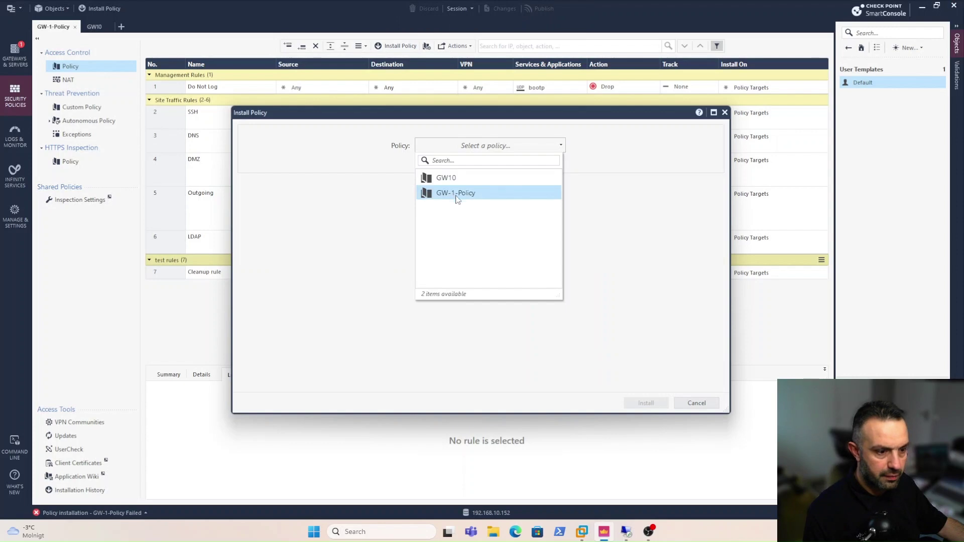
pyautogui.click(454, 194)
pyautogui.press('Return')
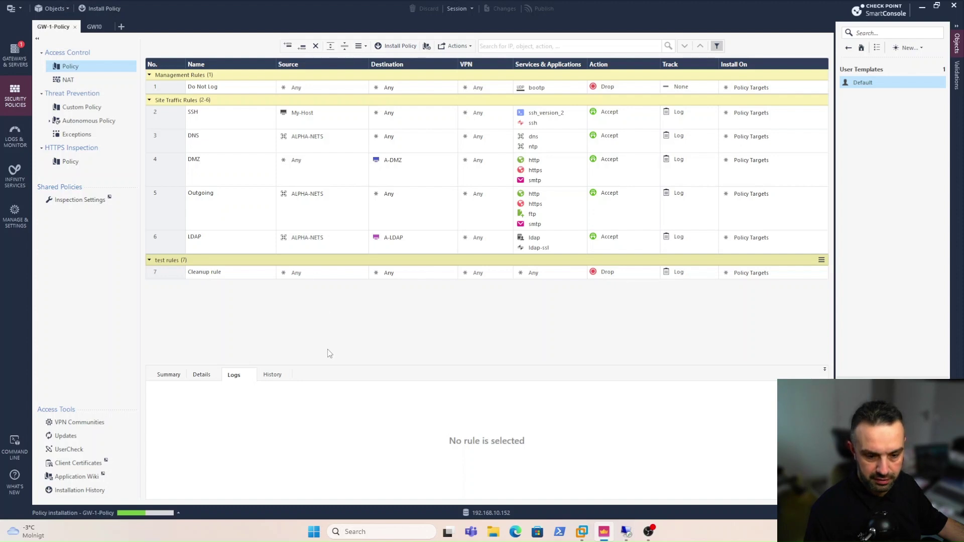
# Step: Set HR-Group and Service-Group as the participant user groups of the RemoteAccess VPN community and save it
pyautogui.click(82, 423)
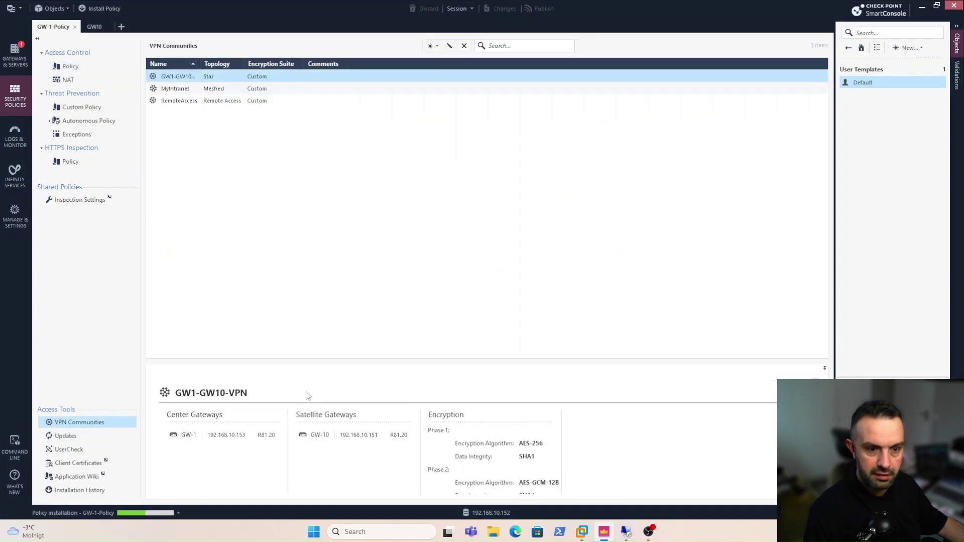
pyautogui.doubleClick(186, 101)
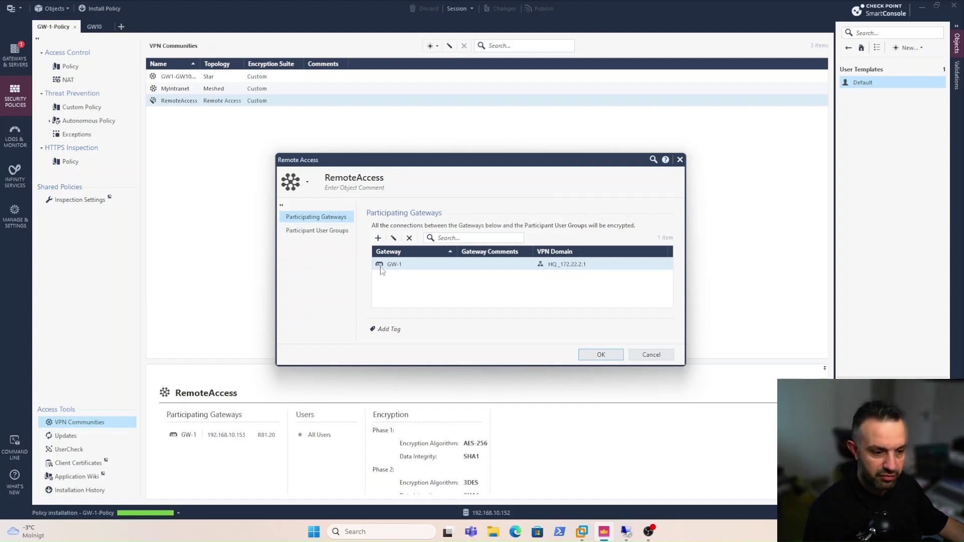
pyautogui.click(307, 236)
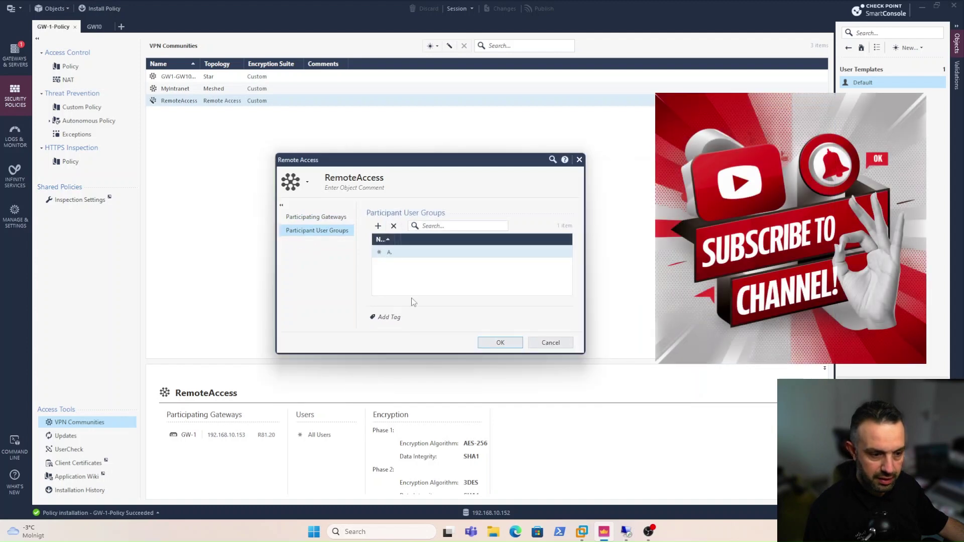
pyautogui.click(378, 227)
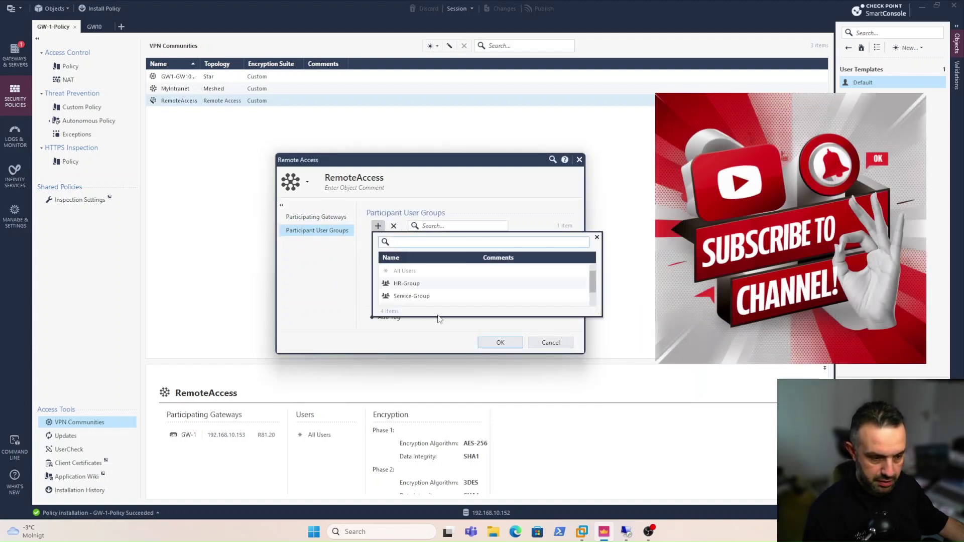
pyautogui.click(401, 284)
pyautogui.click(378, 226)
pyautogui.click(405, 297)
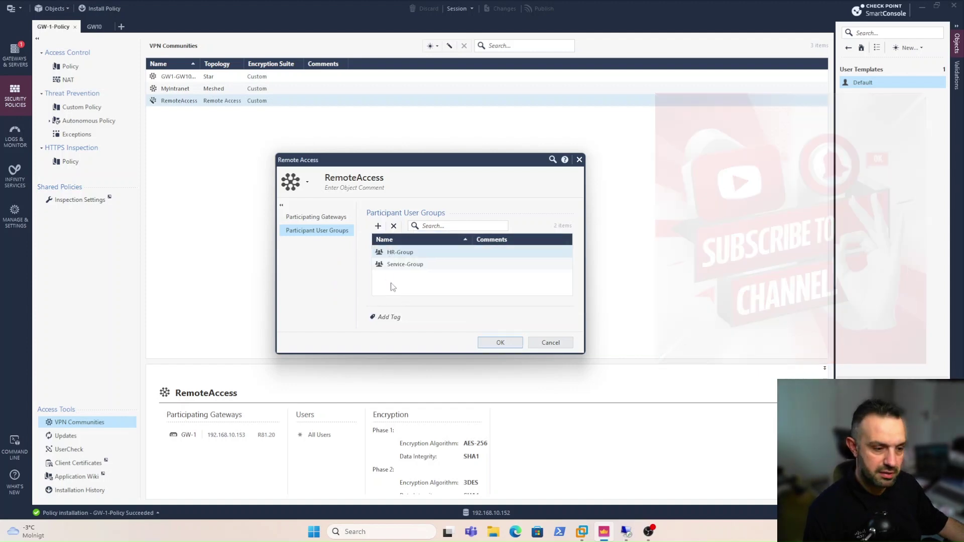
pyautogui.click(500, 343)
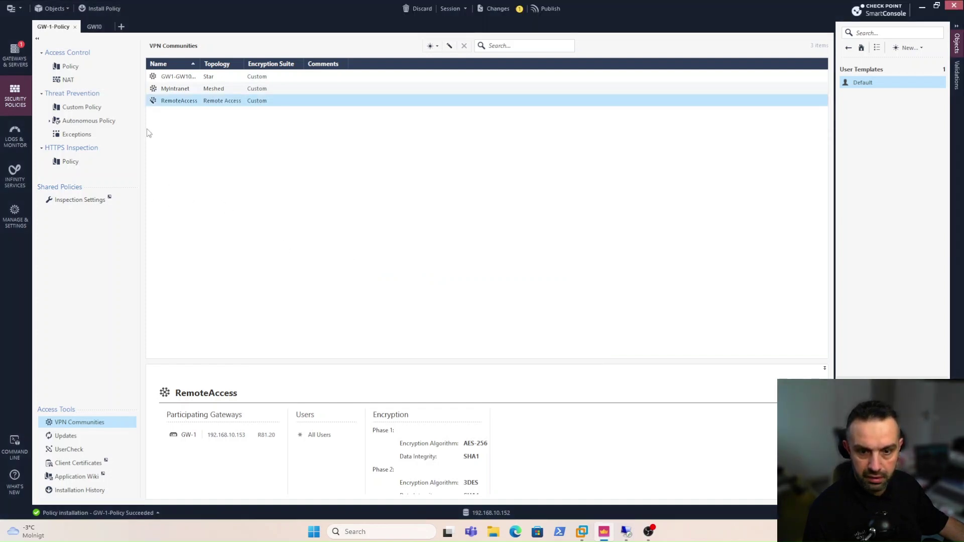
# Step: Add a new access control rule above the Cleanup rule in GW-1-Policy and name it Allow Remote Access VPN
pyautogui.click(70, 67)
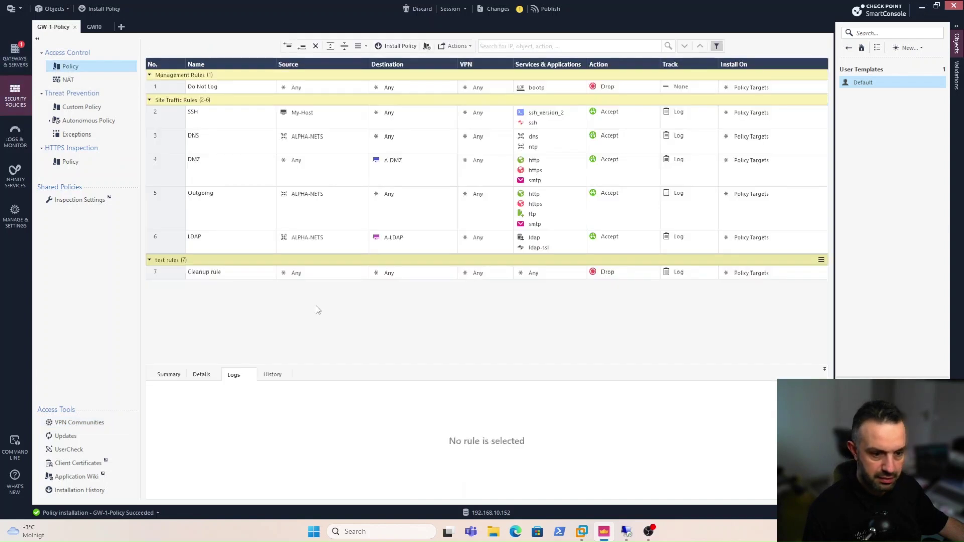
pyautogui.rightClick(177, 276)
pyautogui.click(260, 287)
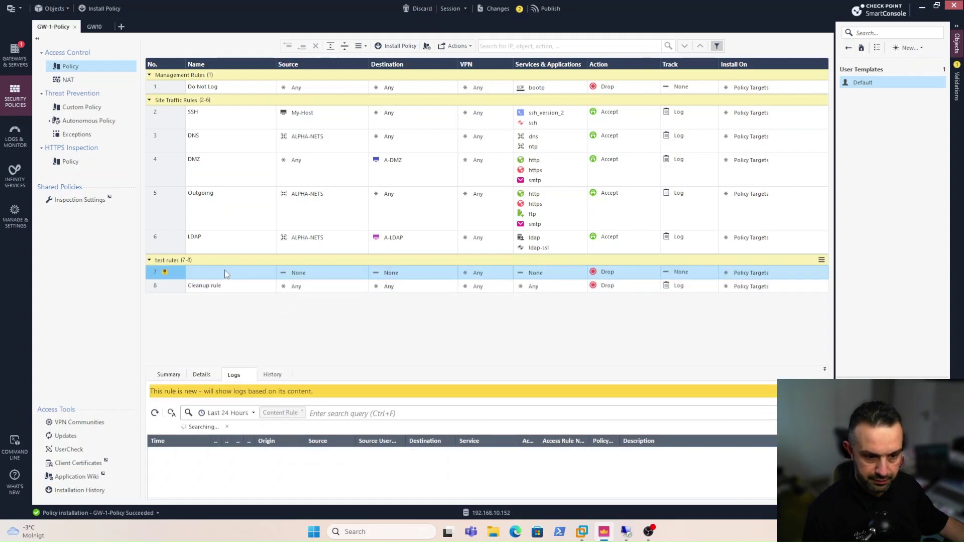
pyautogui.doubleClick(222, 271)
pyautogui.write('Al')
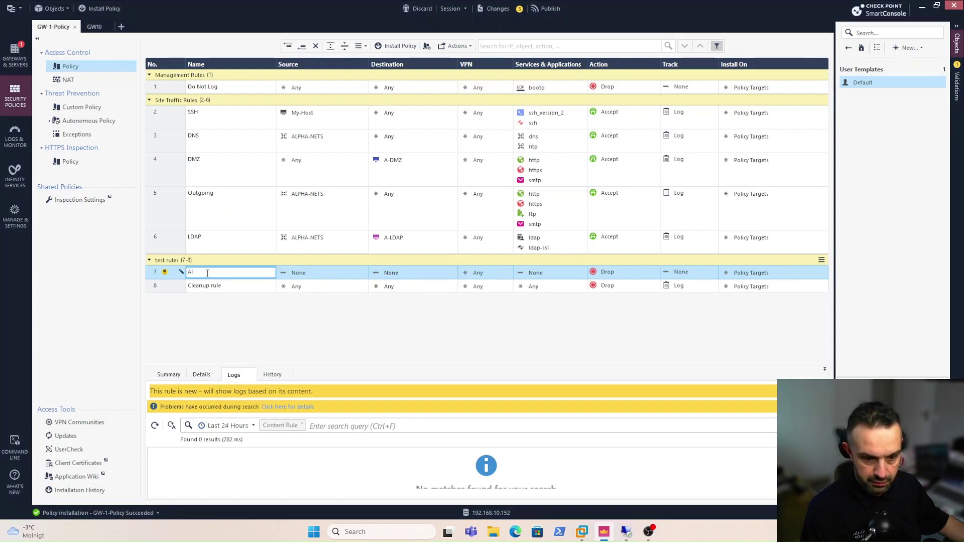
pyautogui.write('low VP')
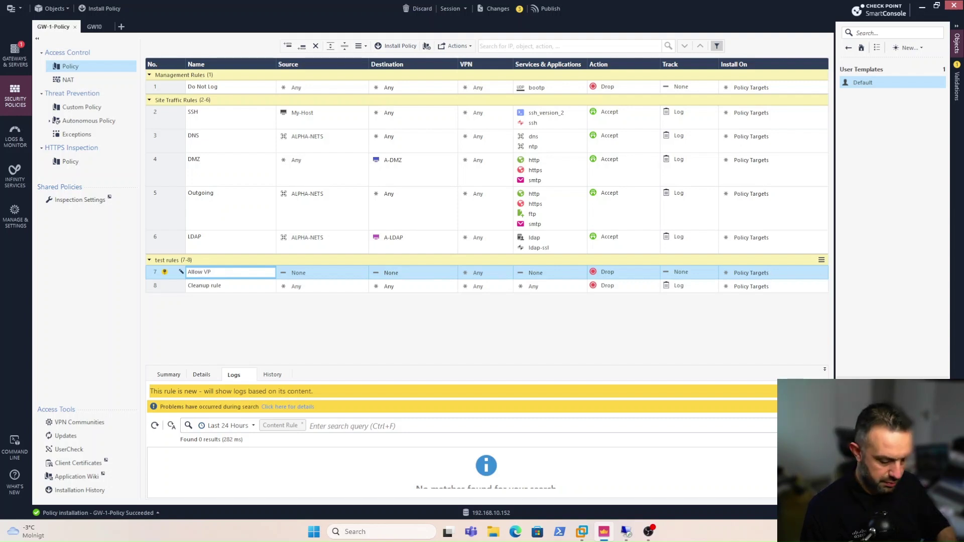
pyautogui.write('Remote A')
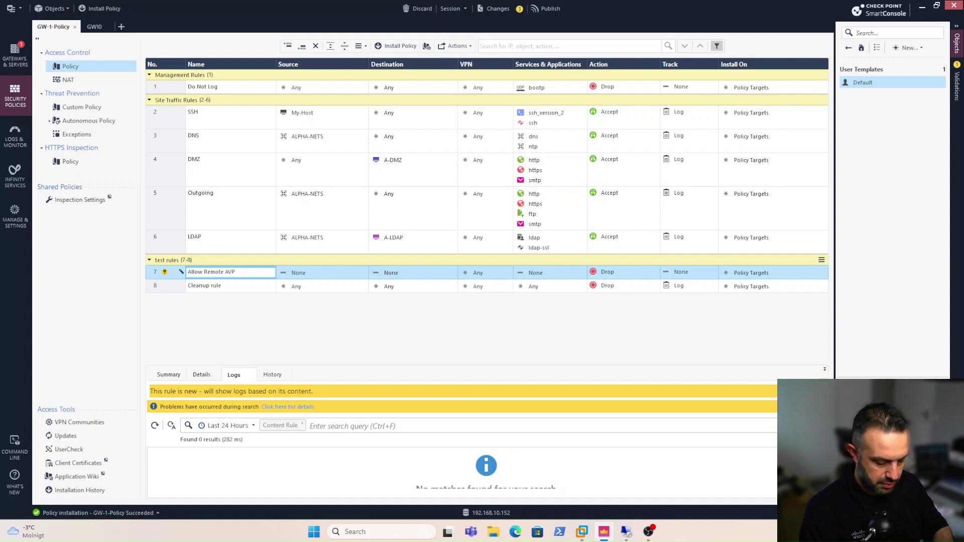
pyautogui.write('ccess VP')
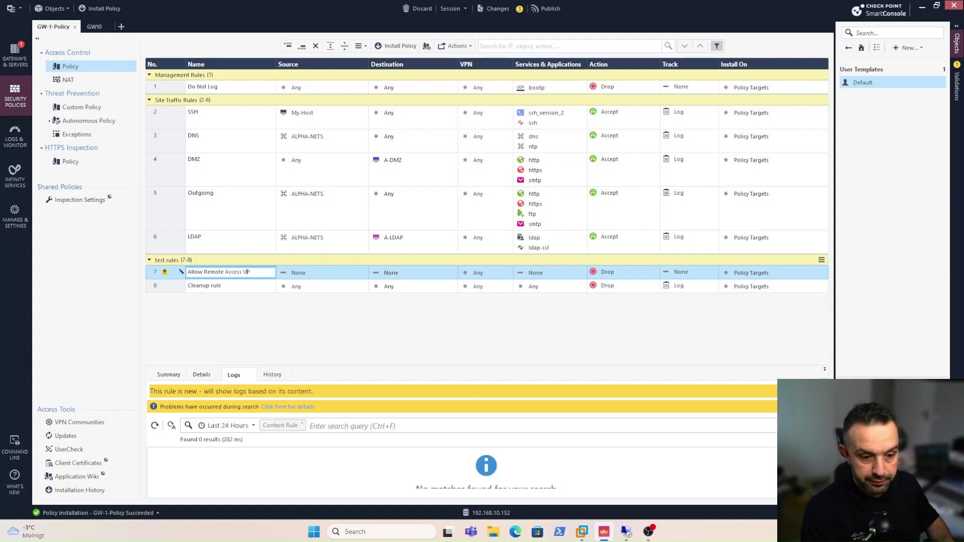
pyautogui.write('N')
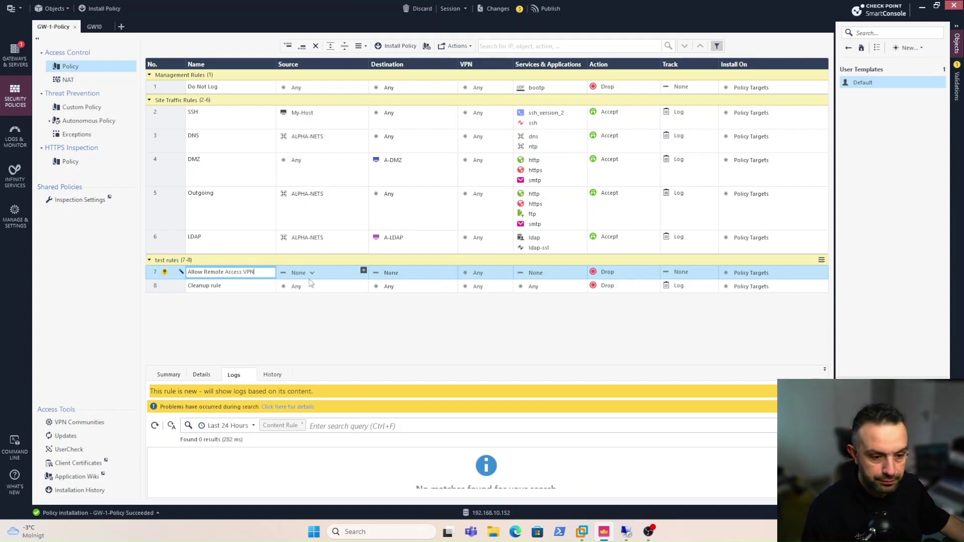
# Step: Add the access roles HR-Role and Service-Role as sources of the Allow Remote Access VPN rule
pyautogui.click(364, 271)
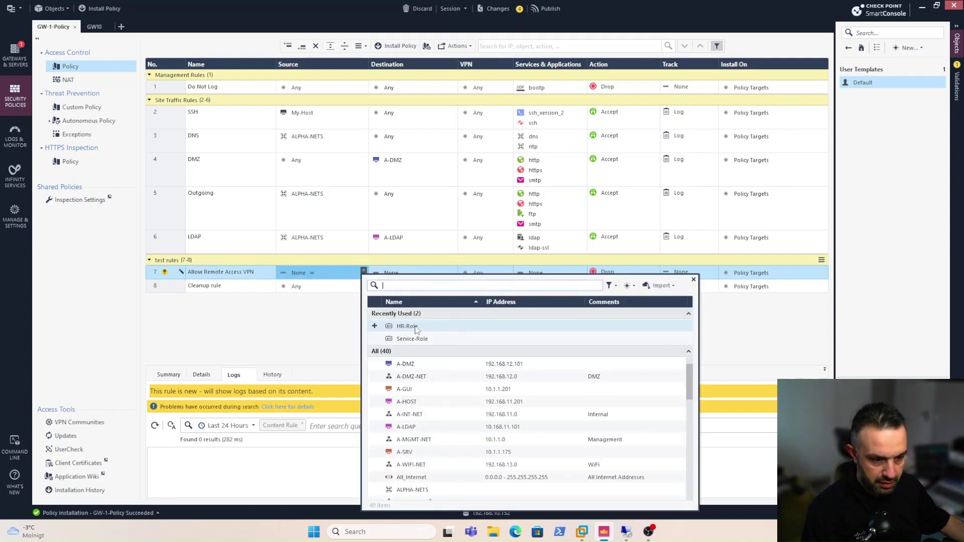
pyautogui.click(382, 327)
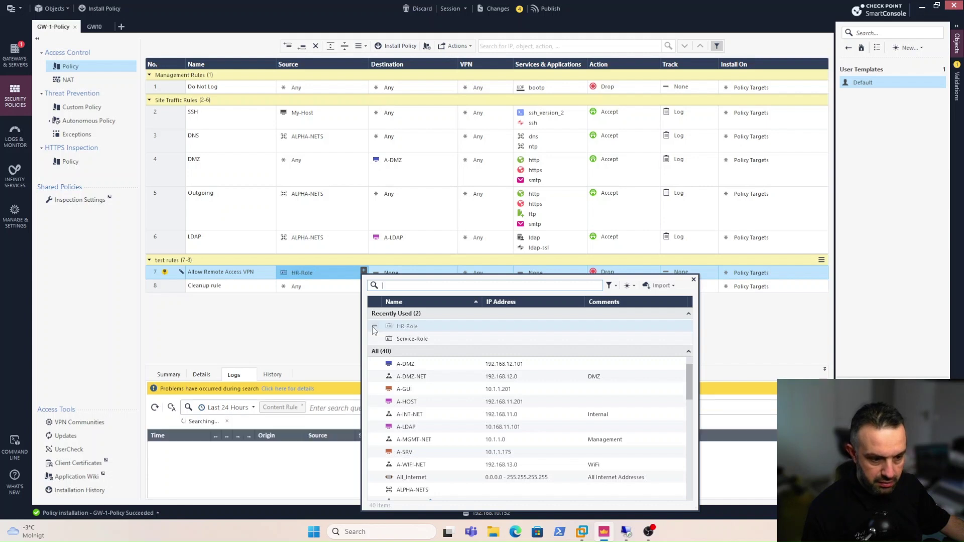
pyautogui.click(374, 339)
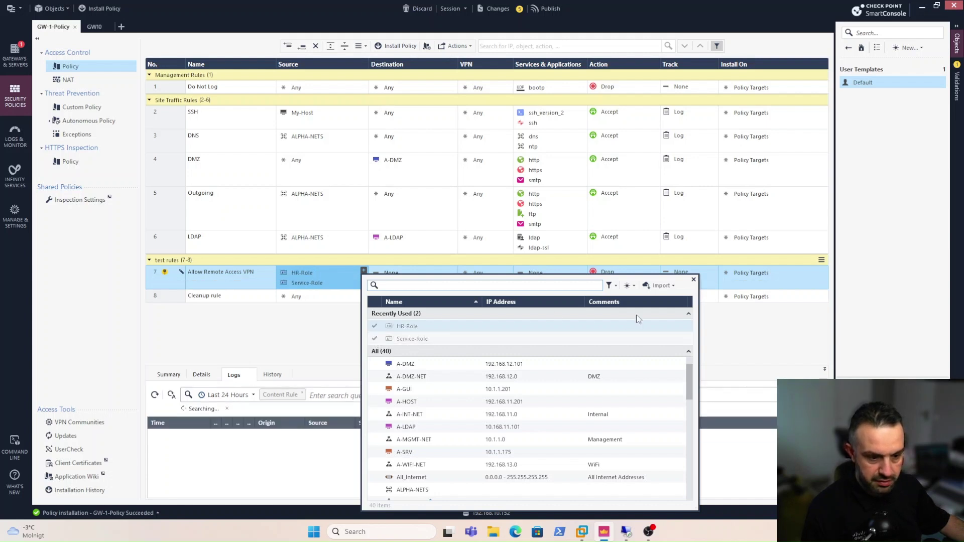
pyautogui.click(693, 279)
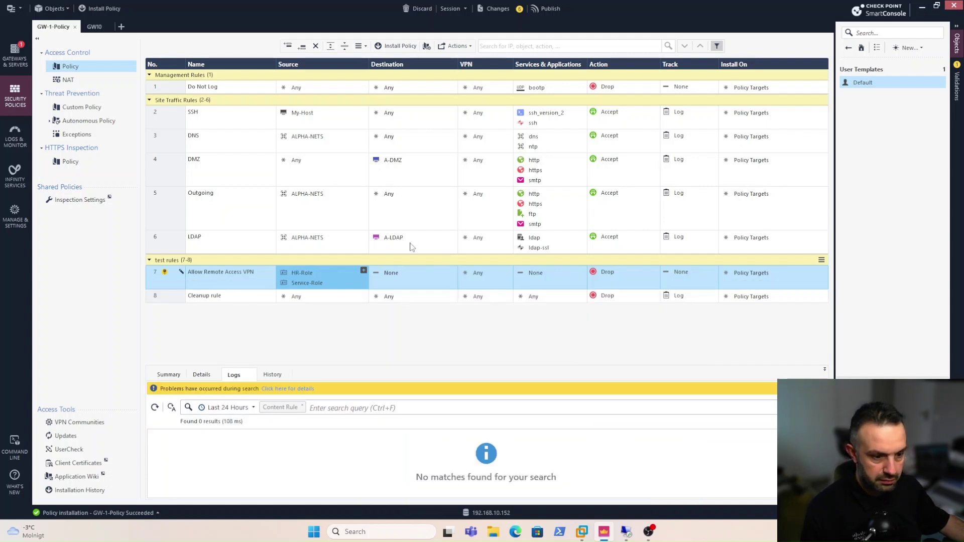
# Step: Set the Allow Remote Access VPN rule's destination to Any and restrict its VPN to the RemoteAccess community
pyautogui.click(404, 273)
pyautogui.click(437, 282)
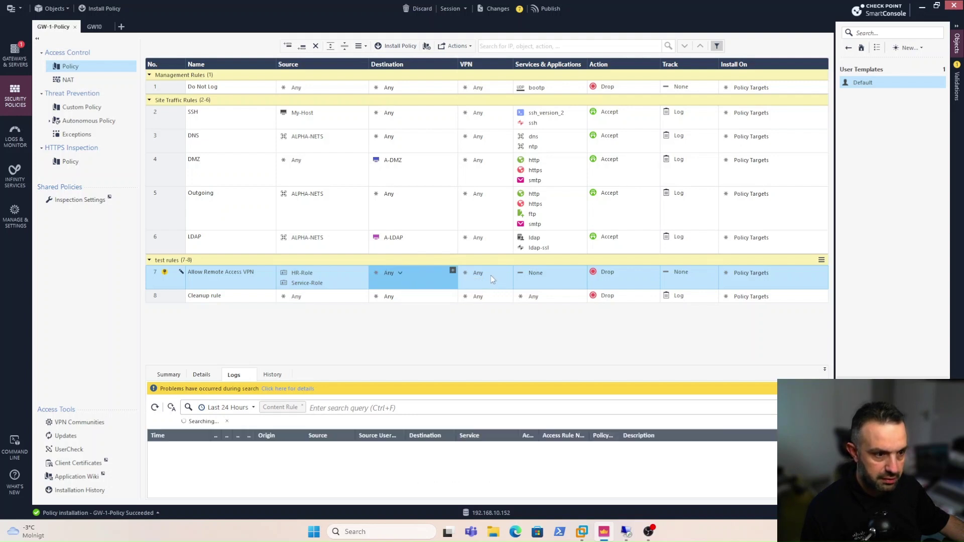
pyautogui.click(488, 275)
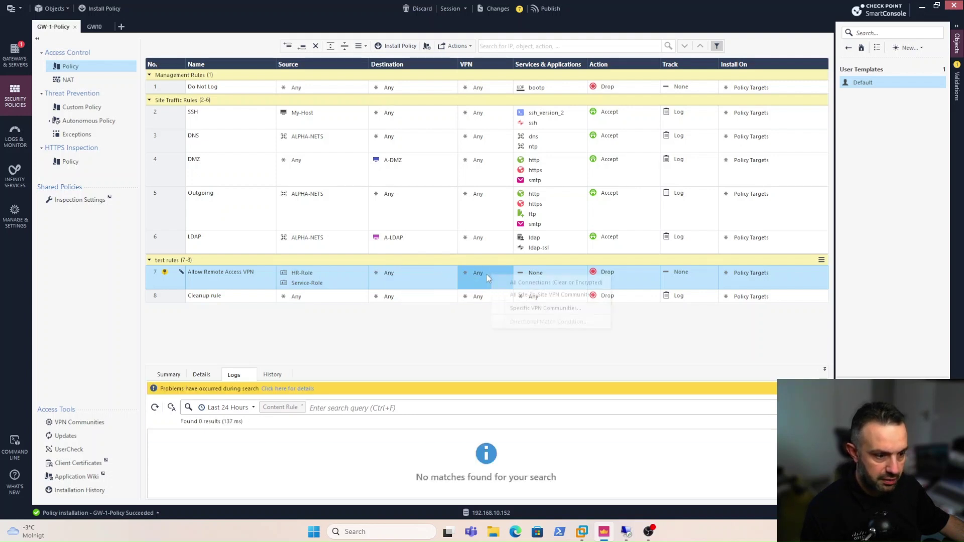
pyautogui.click(514, 308)
pyautogui.click(563, 334)
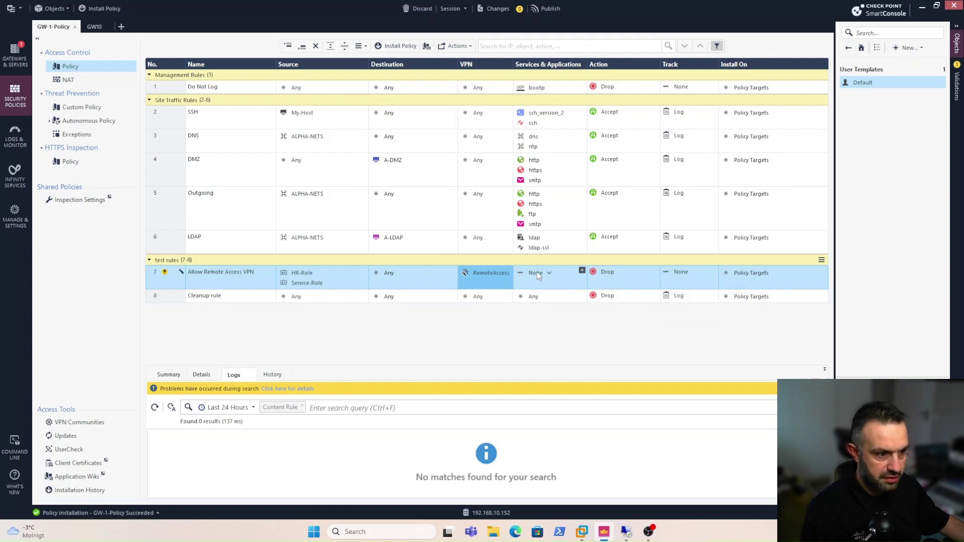
# Step: Set the Allow Remote Access VPN rule's services to Any, its action to Accept and its tracking to Log
pyautogui.click(549, 273)
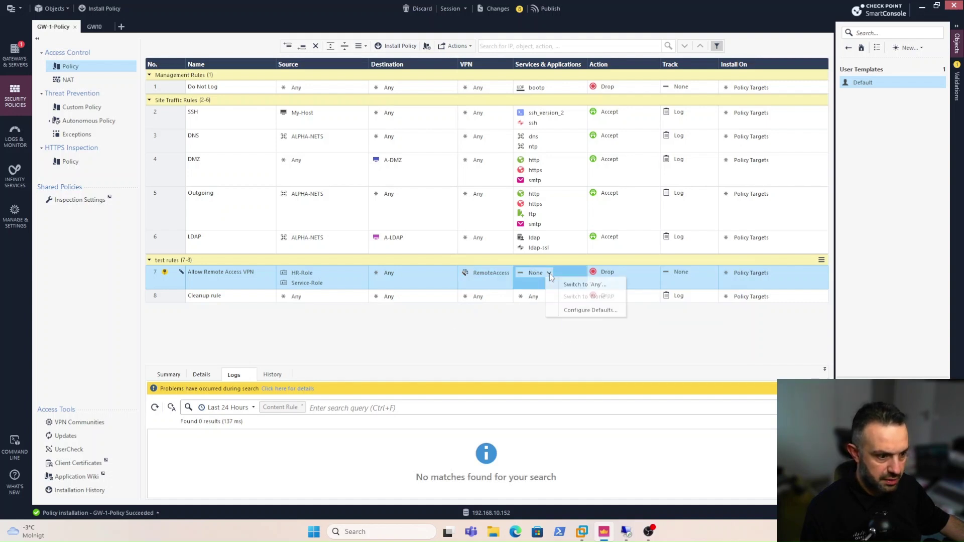
pyautogui.click(582, 282)
pyautogui.click(613, 272)
pyautogui.click(613, 272)
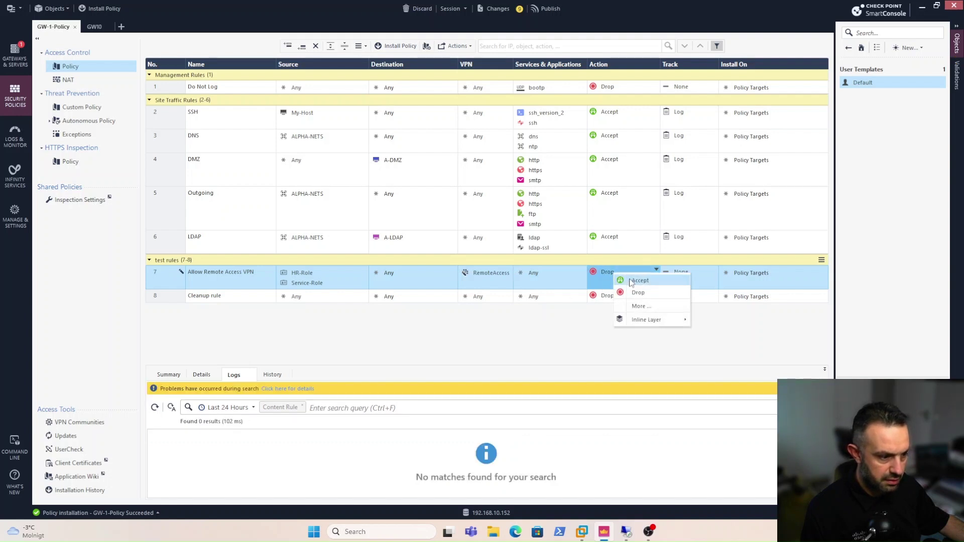
pyautogui.click(626, 279)
pyautogui.click(685, 274)
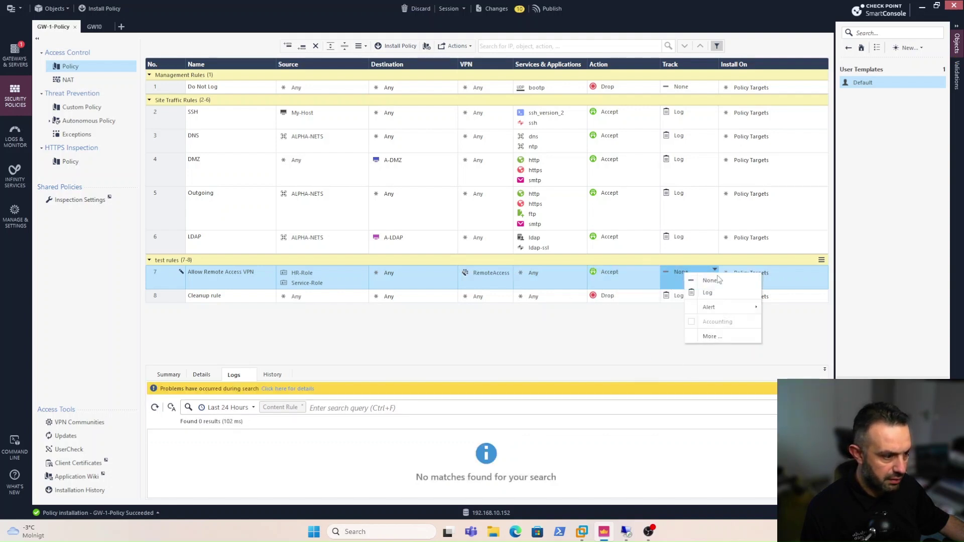
pyautogui.click(702, 292)
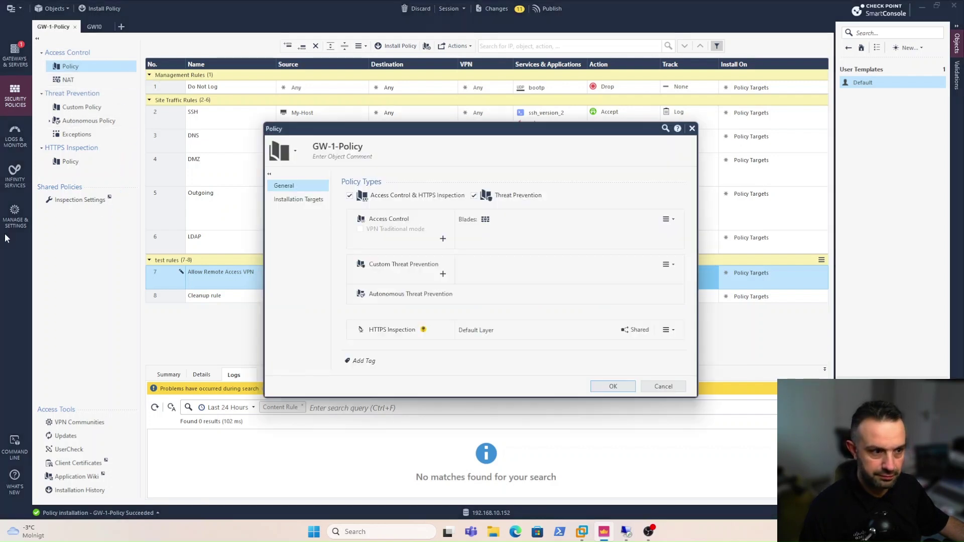
# Step: Start a new access control layer in GW-1-Policy with the Firewall blade disabled and Applications & URL Filtering enabled
pyautogui.click(443, 238)
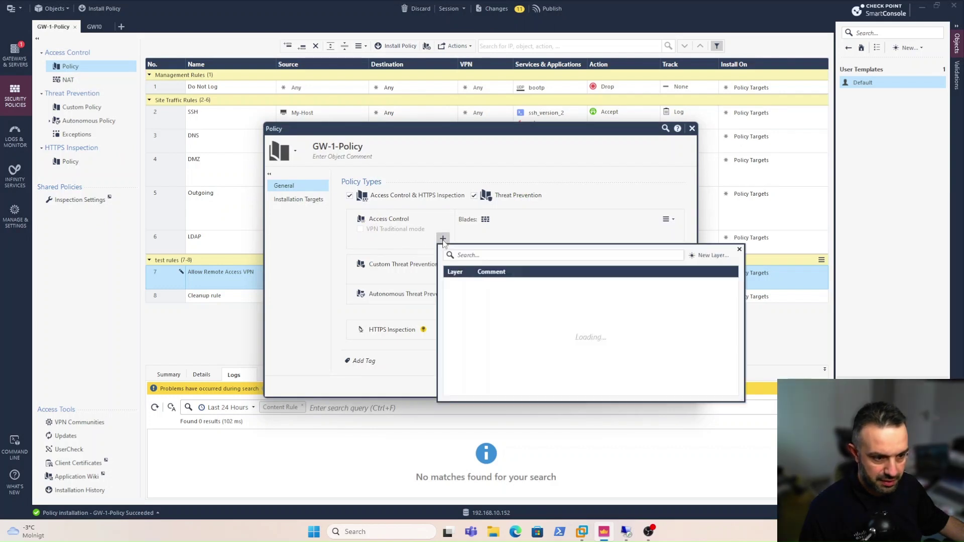
pyautogui.press('Escape')
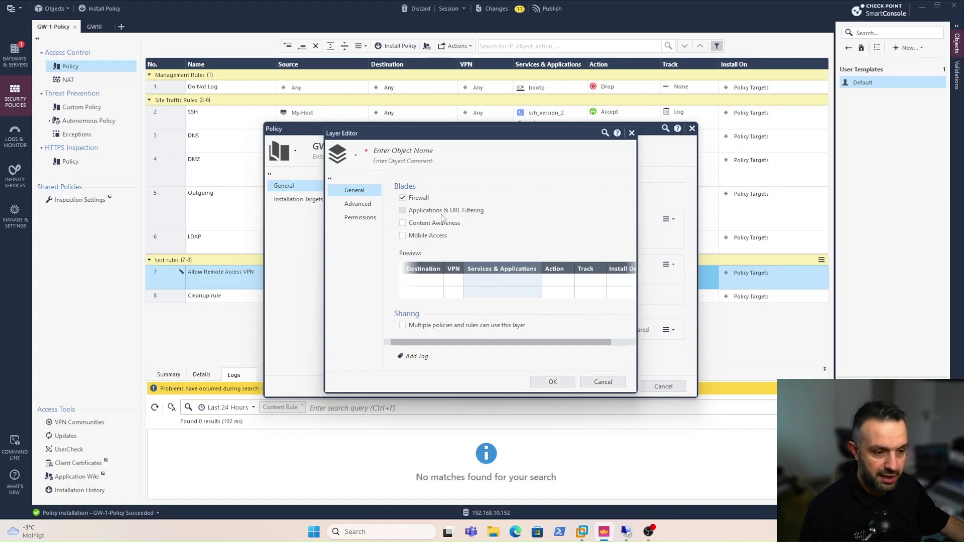
pyautogui.click(402, 197)
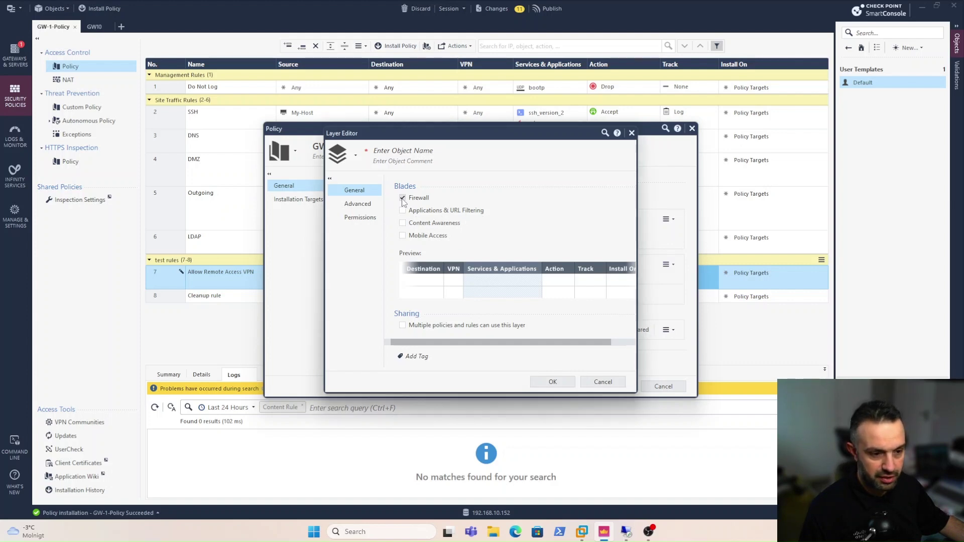
pyautogui.click(393, 211)
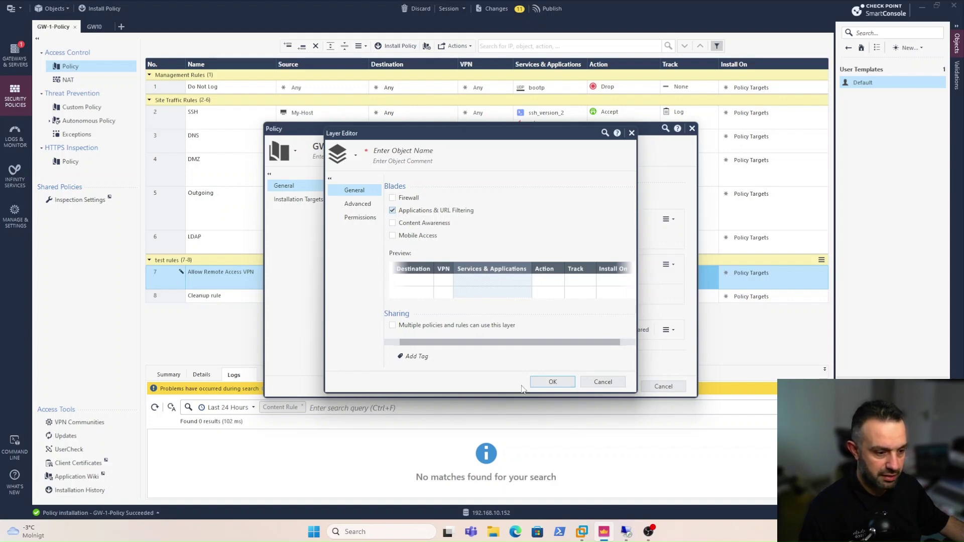
pyautogui.click(543, 382)
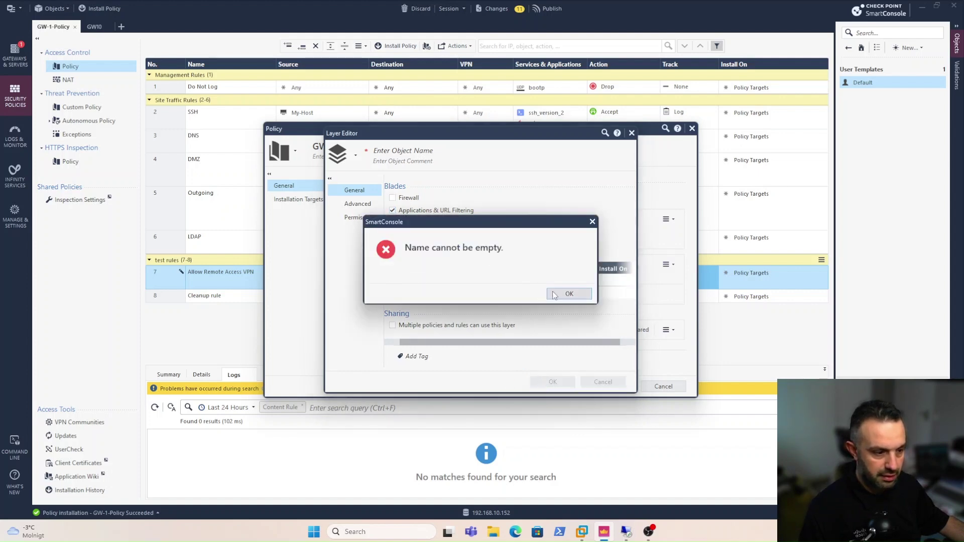
pyautogui.click(568, 293)
# Step: Name the new layer App control and save it along with the GW-1-Policy settings
pyautogui.click(398, 153)
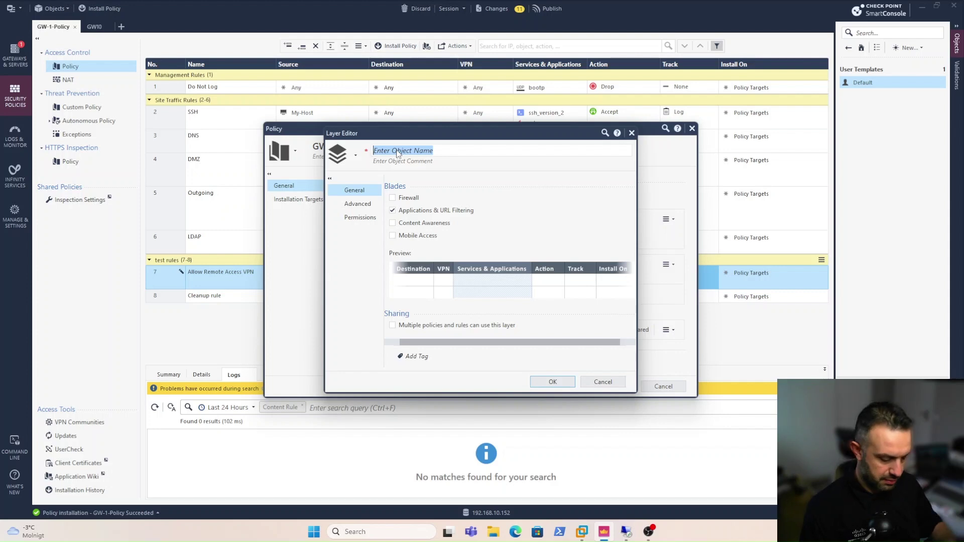
pyautogui.write('App')
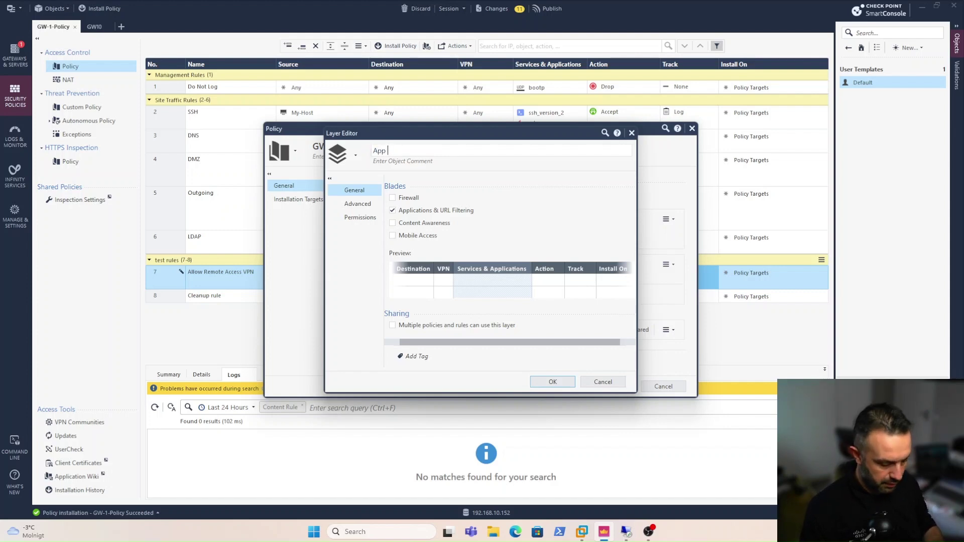
pyautogui.write(' control')
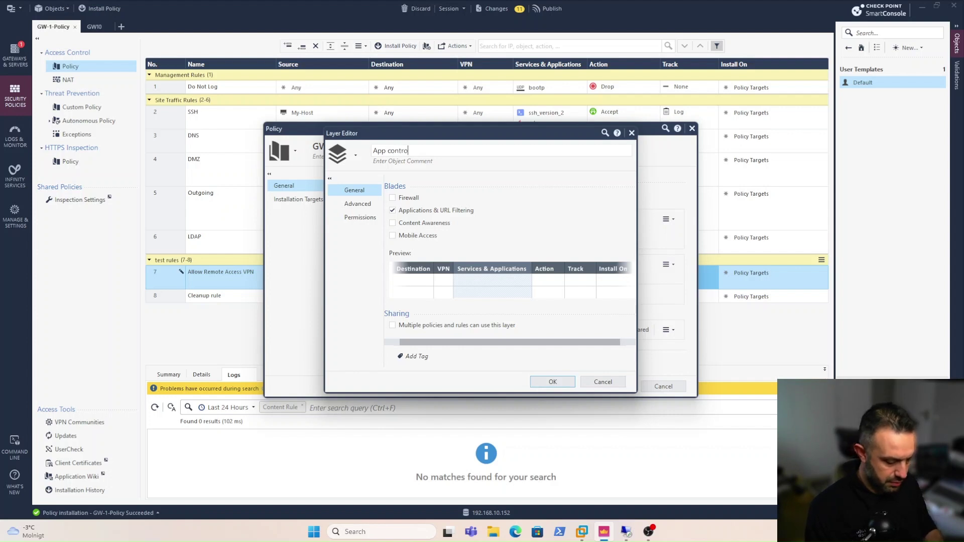
pyautogui.click(553, 386)
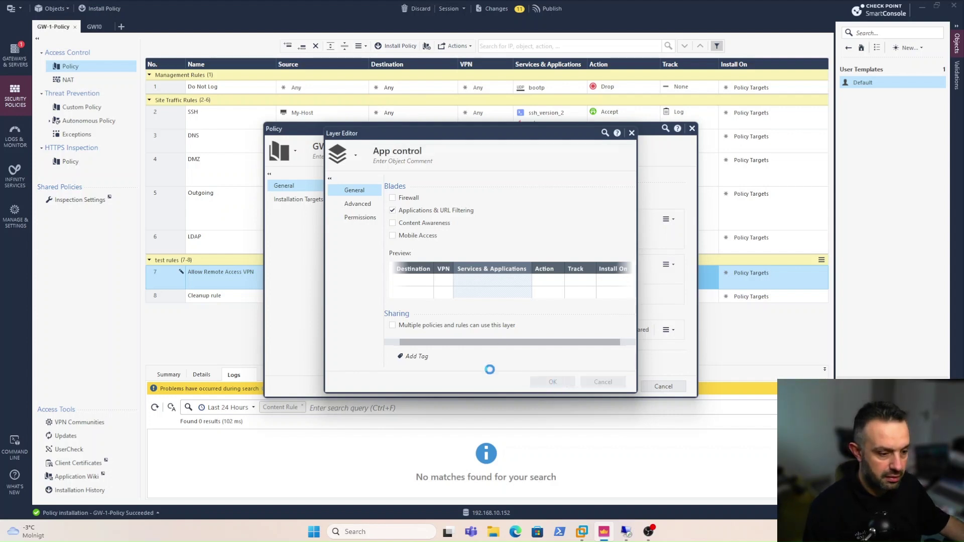
pyautogui.click(612, 386)
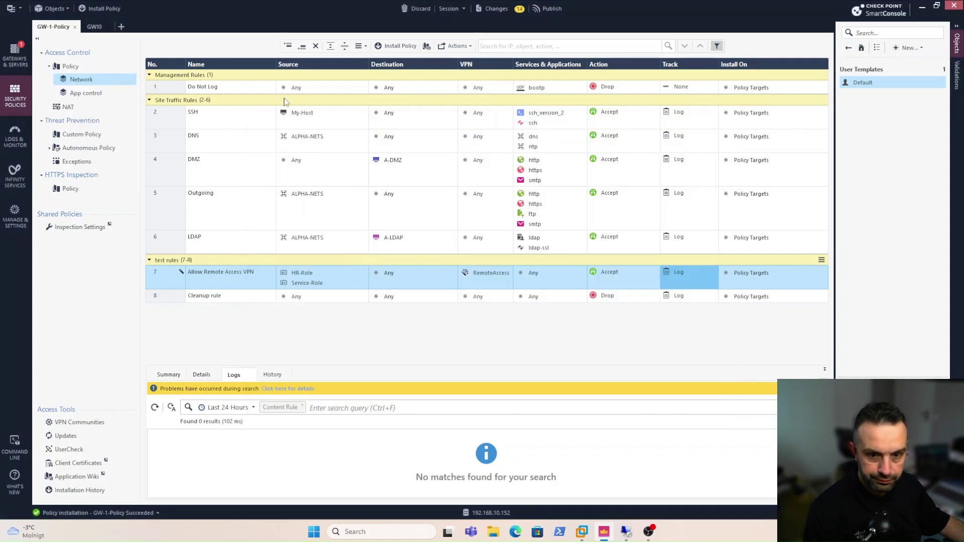
# Step: Set the action of the Cleanup rule in the App control layer to Accept
pyautogui.click(81, 94)
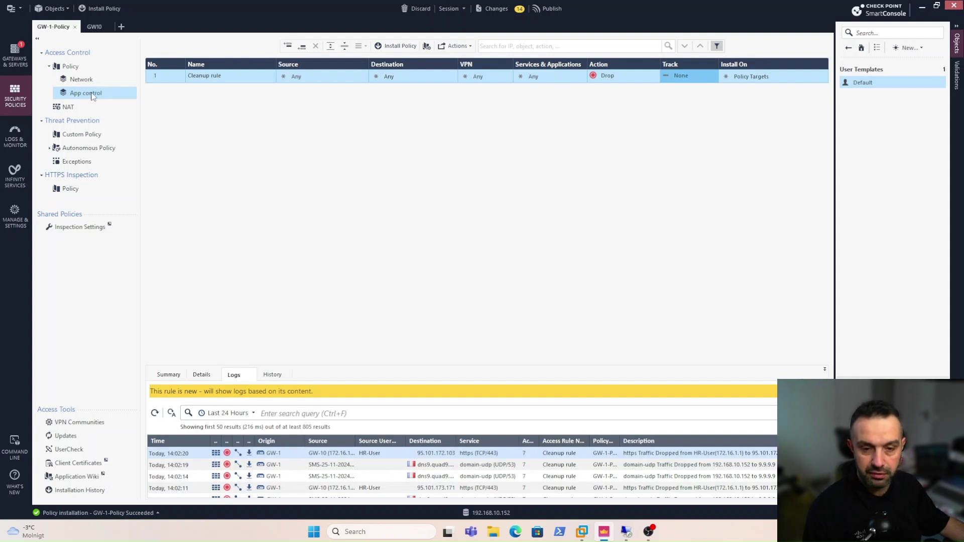
pyautogui.click(89, 82)
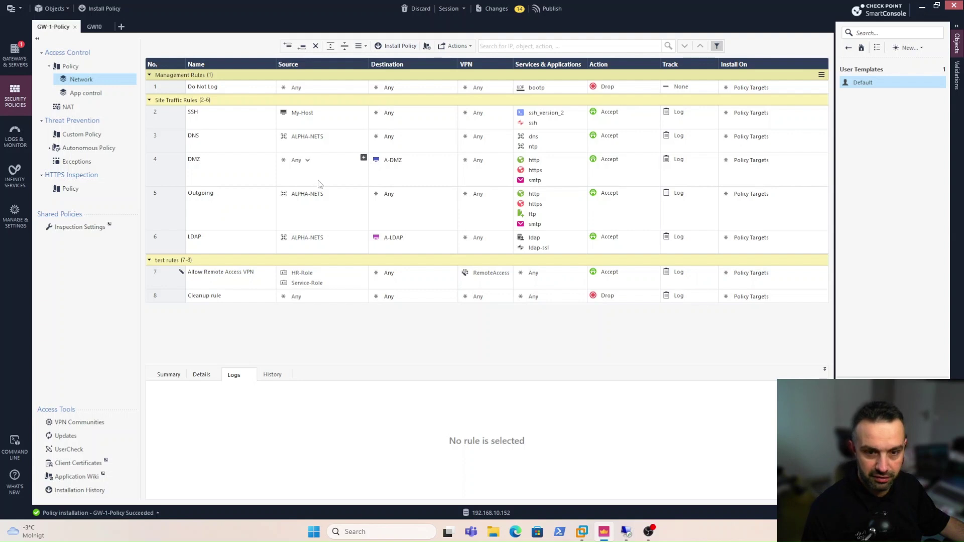
pyautogui.click(106, 95)
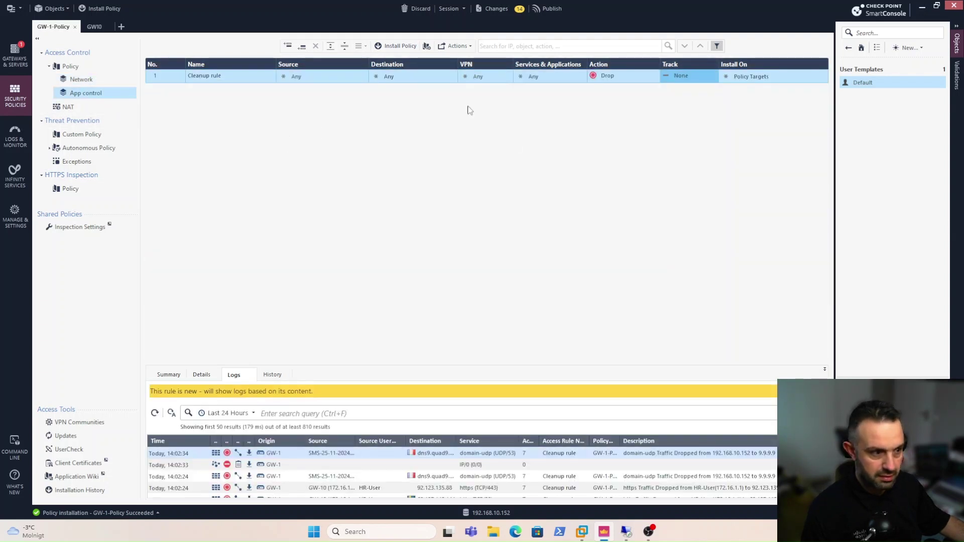
pyautogui.click(607, 75)
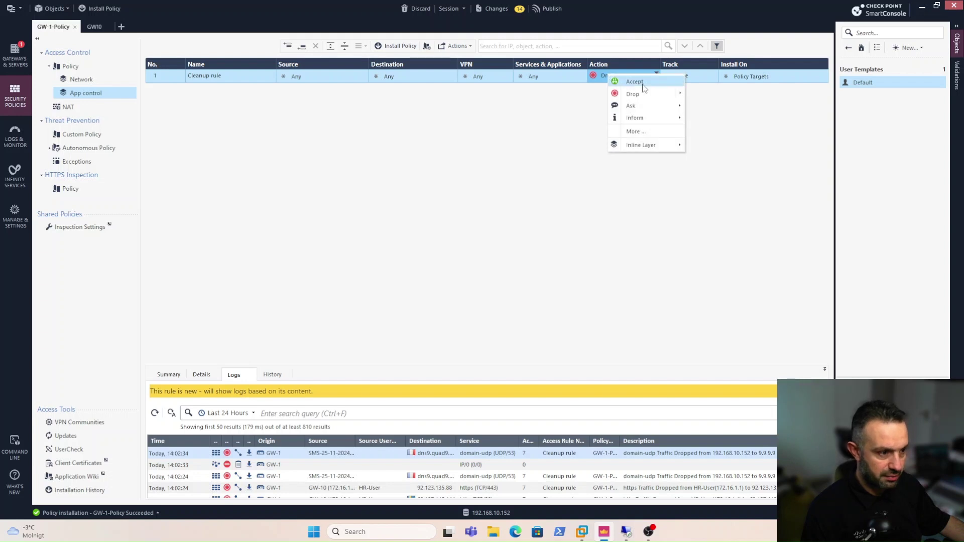
pyautogui.click(486, 166)
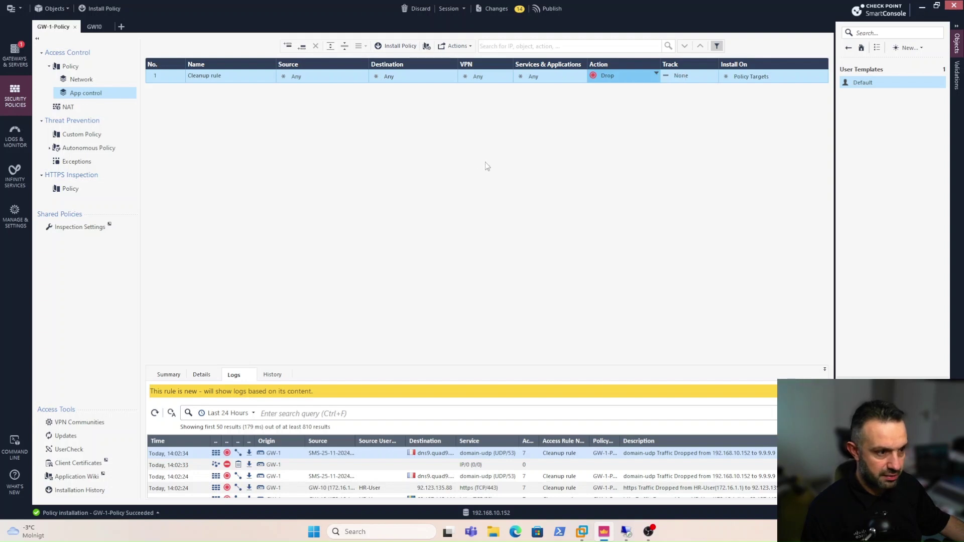
# Step: Add a new rule above the Cleanup rule in the App control layer with HR-Role as its source
pyautogui.rightClick(169, 74)
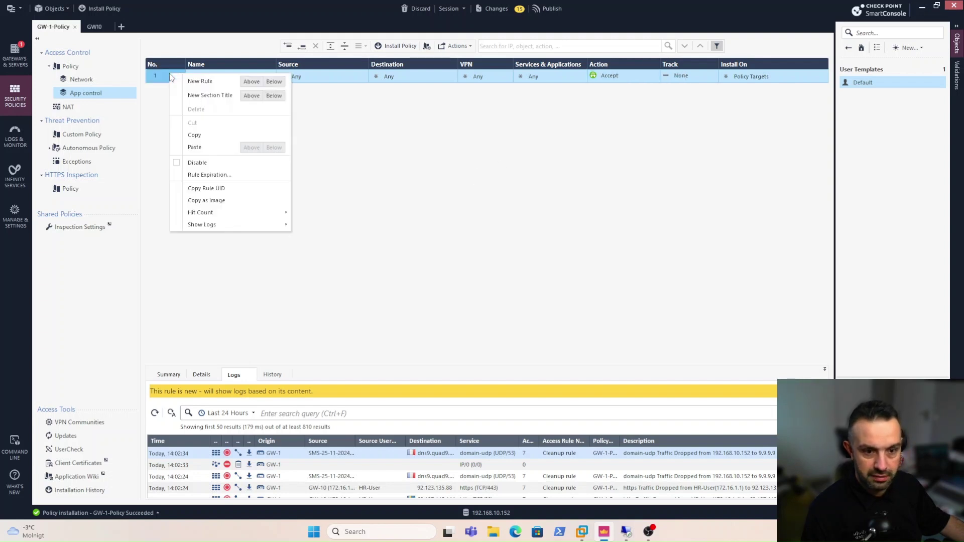
pyautogui.click(251, 82)
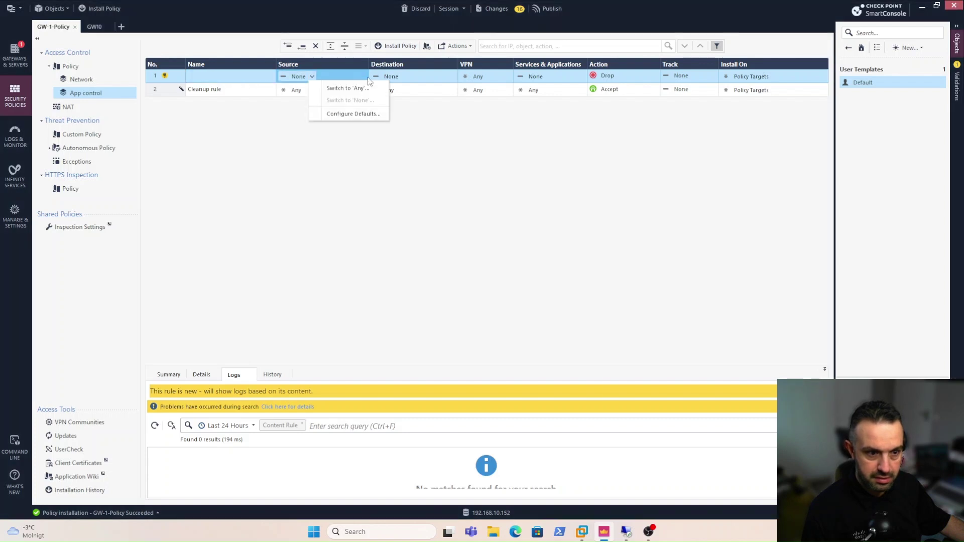
pyautogui.click(314, 77)
pyautogui.click(363, 74)
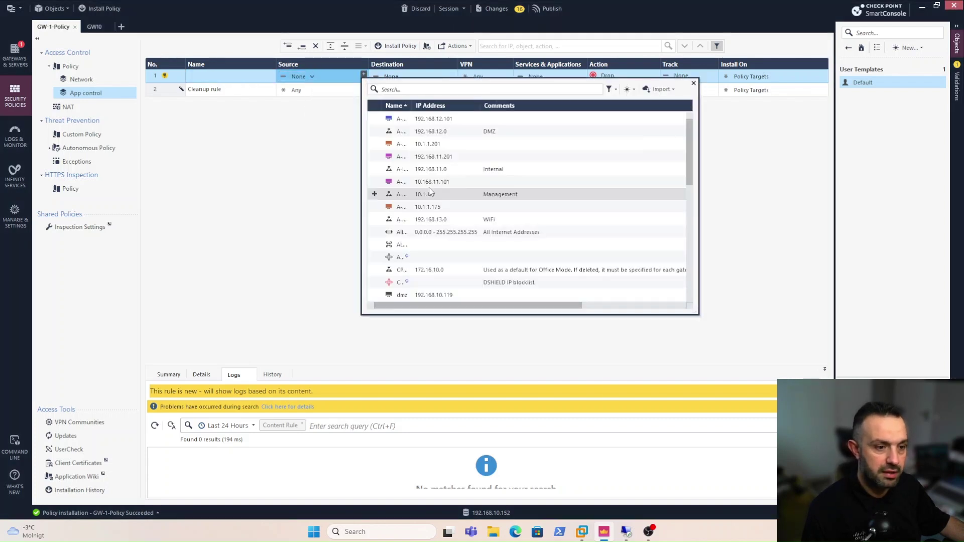
pyautogui.doubleClick(417, 131)
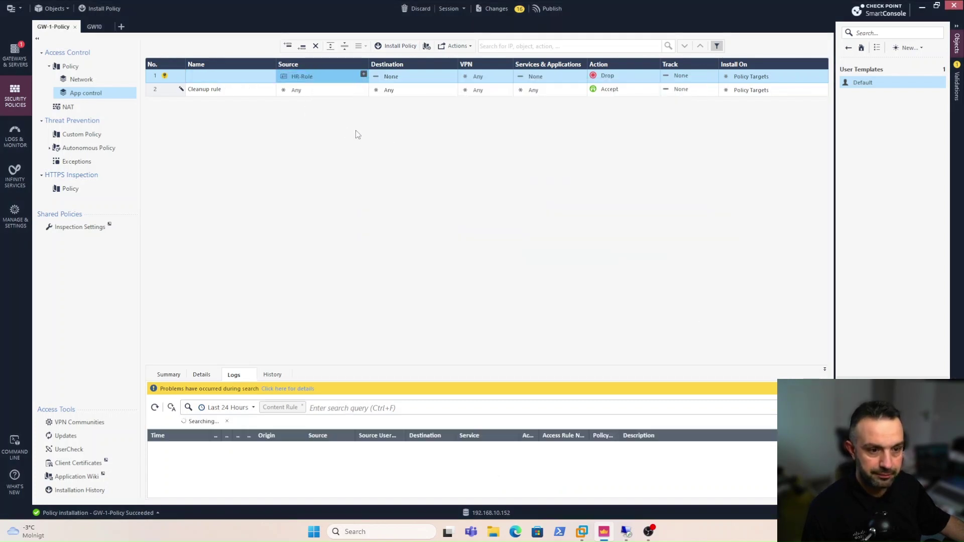
# Step: Set the HR-Role rule's destination to Any and restrict its VPN to the RemoteAccess community
pyautogui.click(404, 78)
pyautogui.click(424, 86)
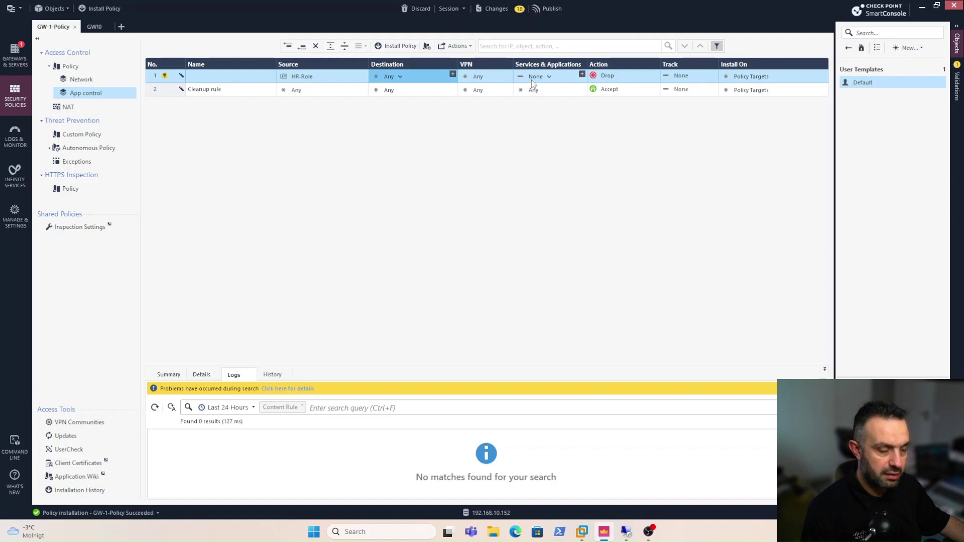
pyautogui.click(479, 76)
pyautogui.click(502, 107)
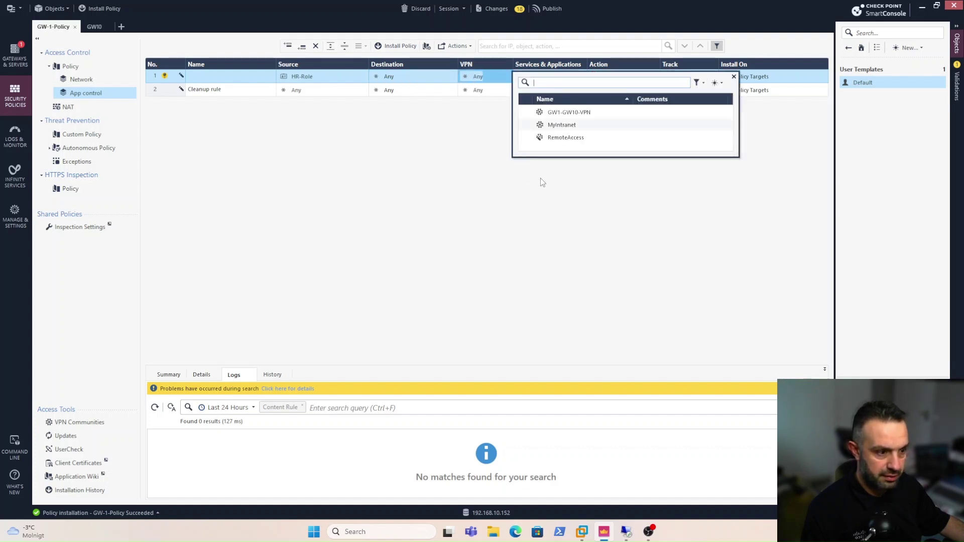
pyautogui.click(551, 139)
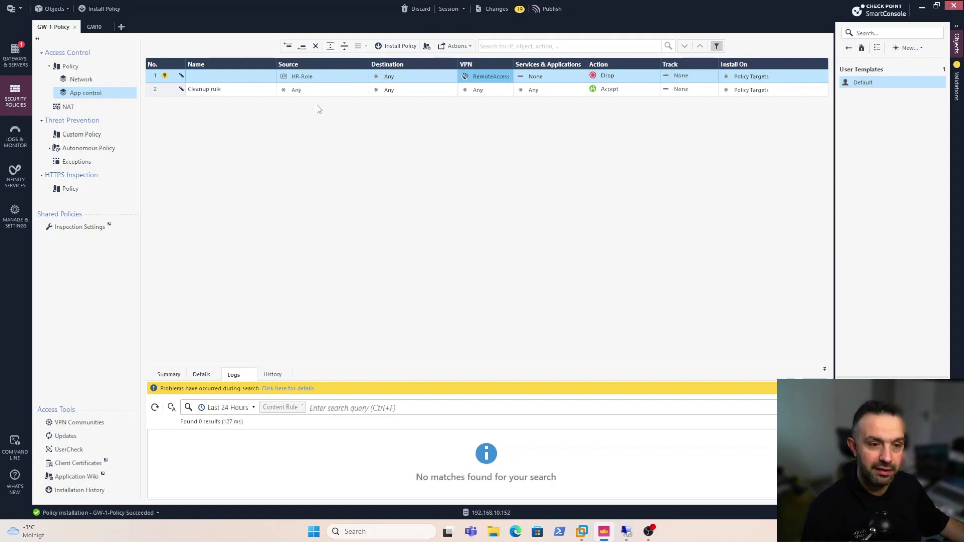
# Step: Add the YouTube and Snapchat applications to the services of the HR-Role rule
pyautogui.click(582, 74)
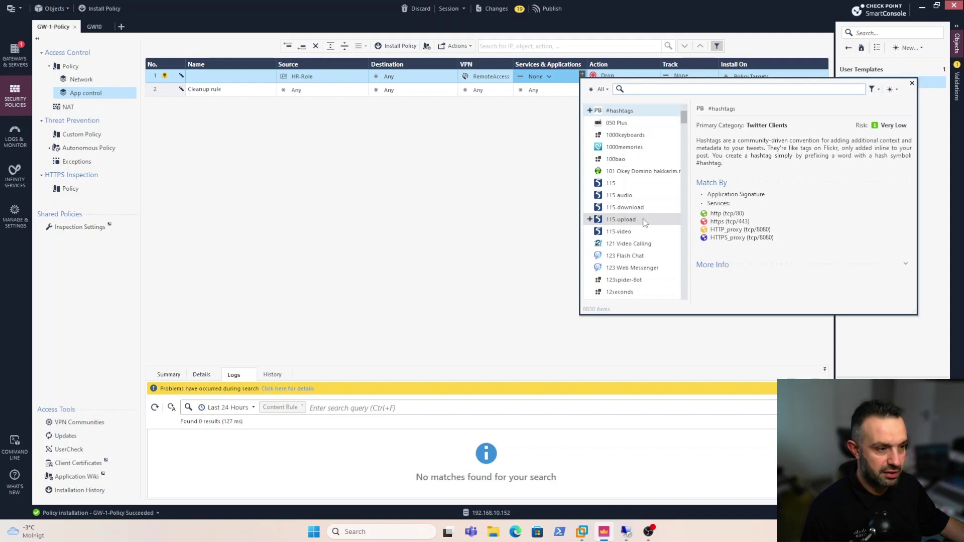
pyautogui.write('you')
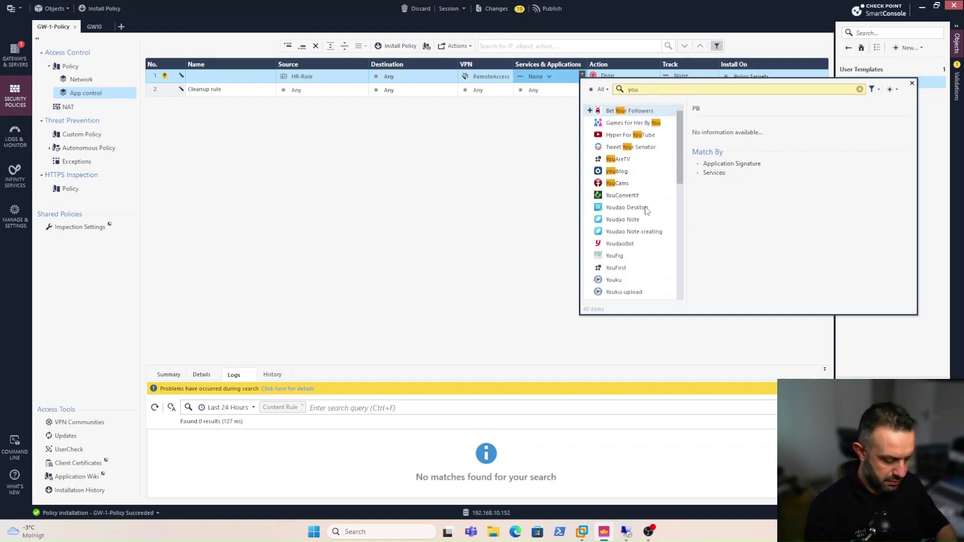
pyautogui.write('tube')
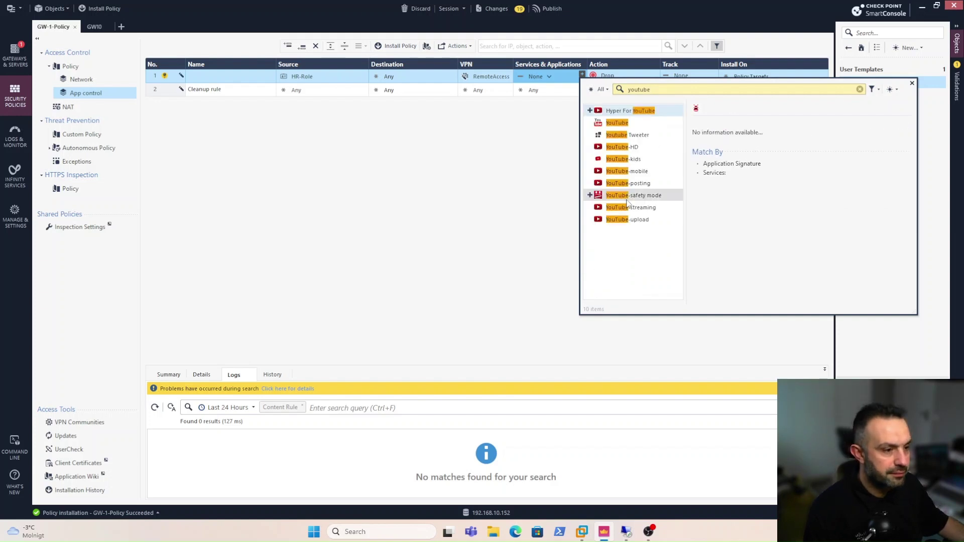
pyautogui.click(590, 122)
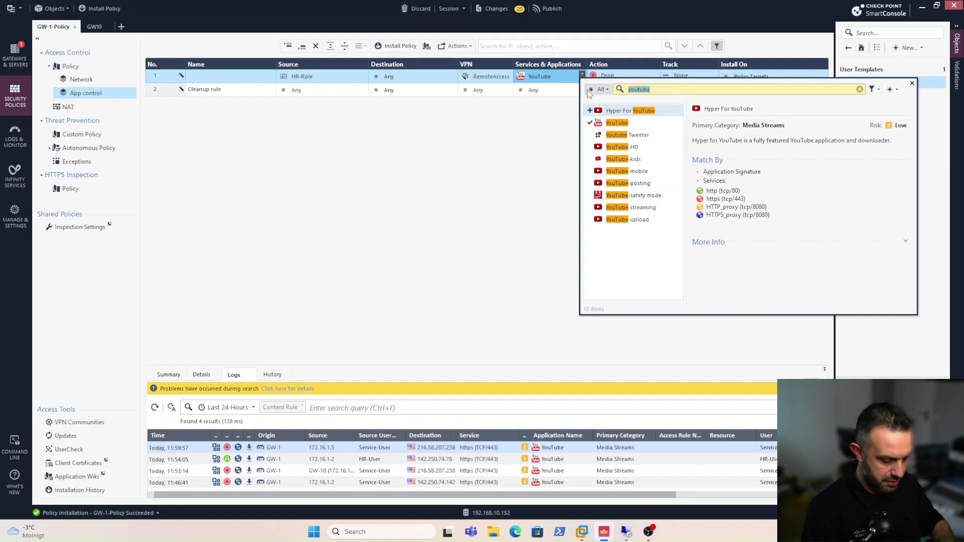
pyautogui.hotkey('ctrl', 'a')
pyautogui.write('snap')
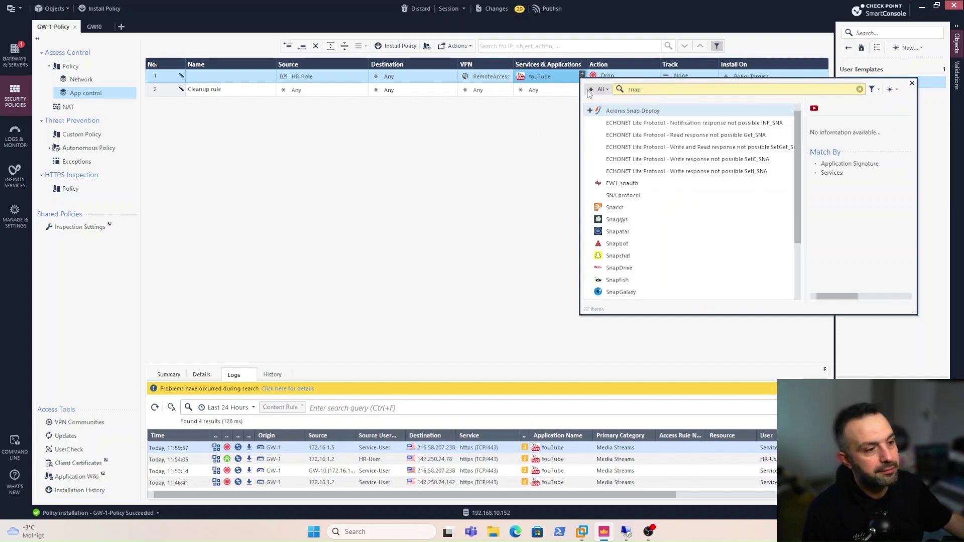
pyautogui.write('chat')
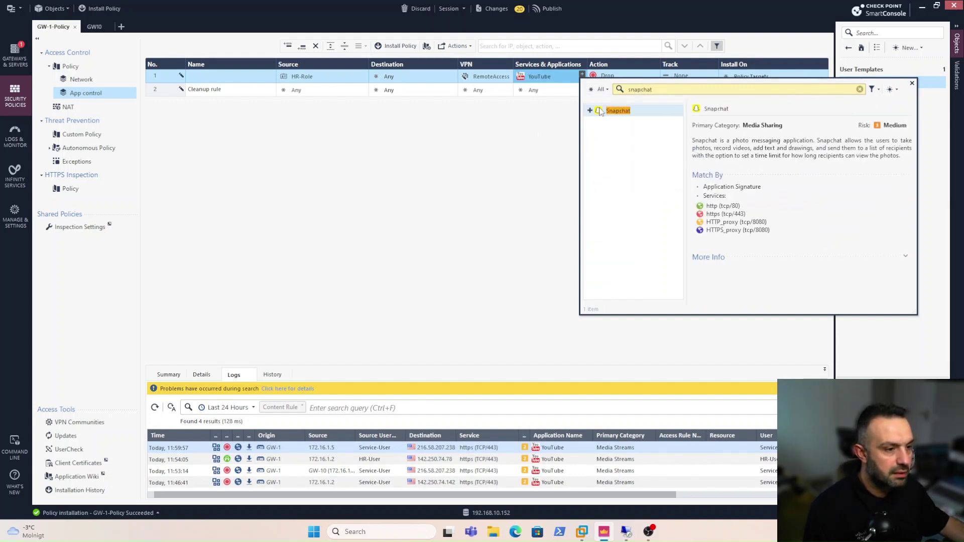
pyautogui.click(590, 110)
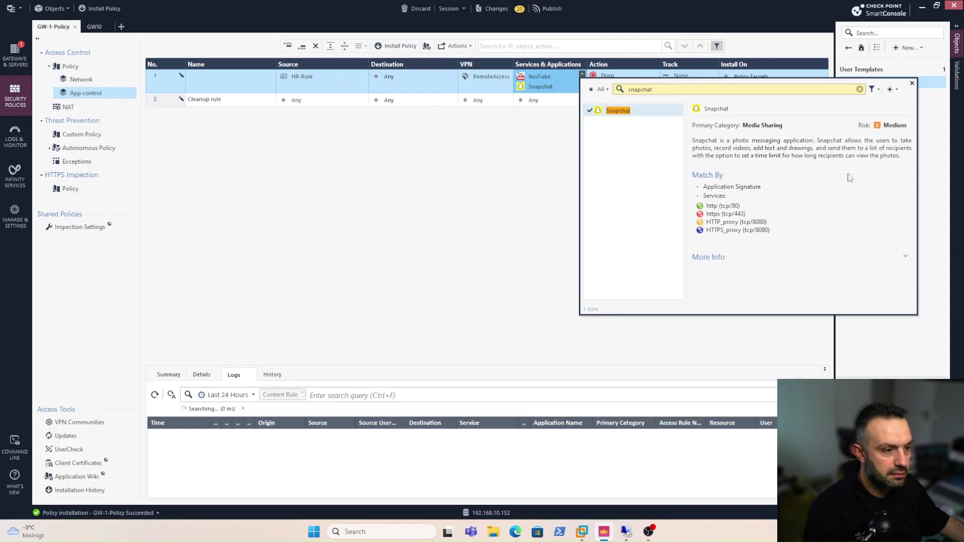
pyautogui.click(912, 83)
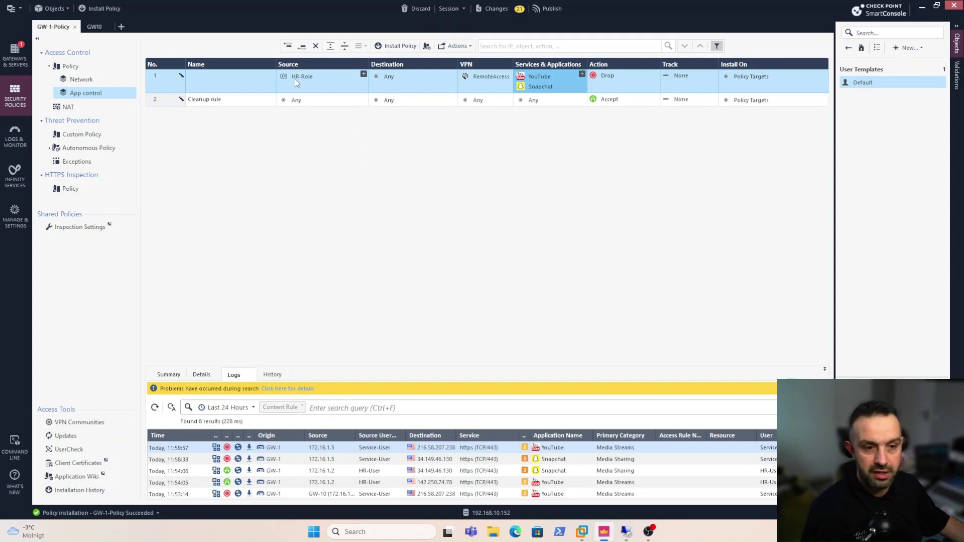
pyautogui.moveTo(308, 79)
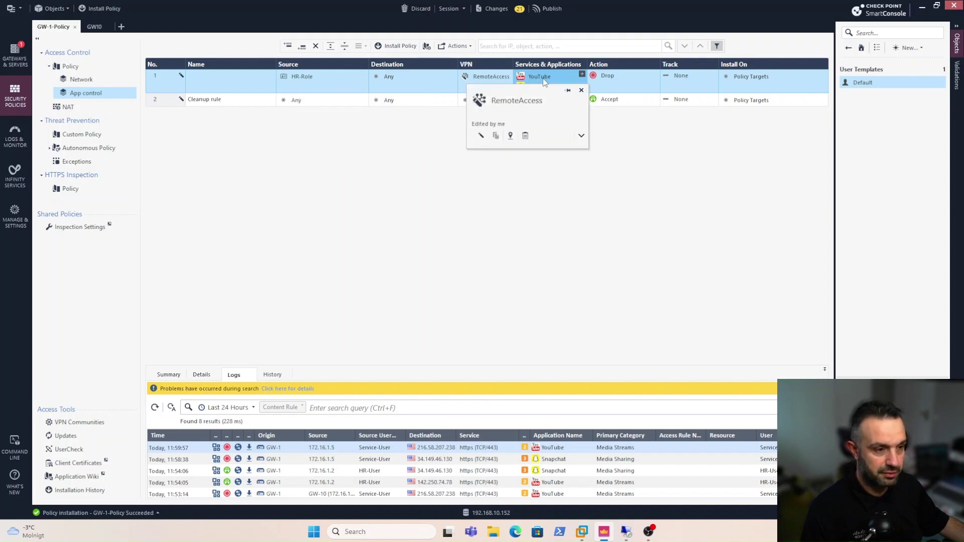
# Step: Set the HR-Role rule's action to Accept and its tracking to Log with Accounting
pyautogui.moveTo(544, 82)
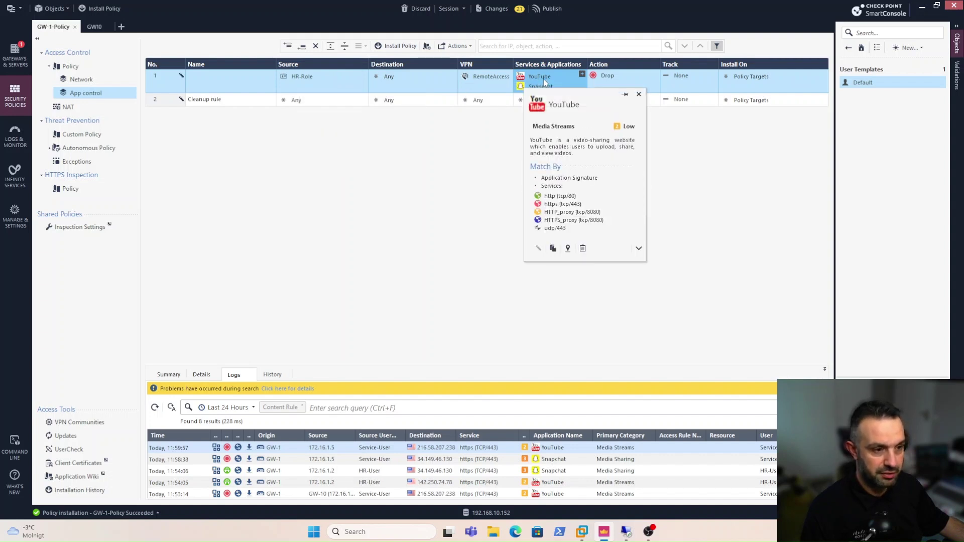
pyautogui.click(622, 75)
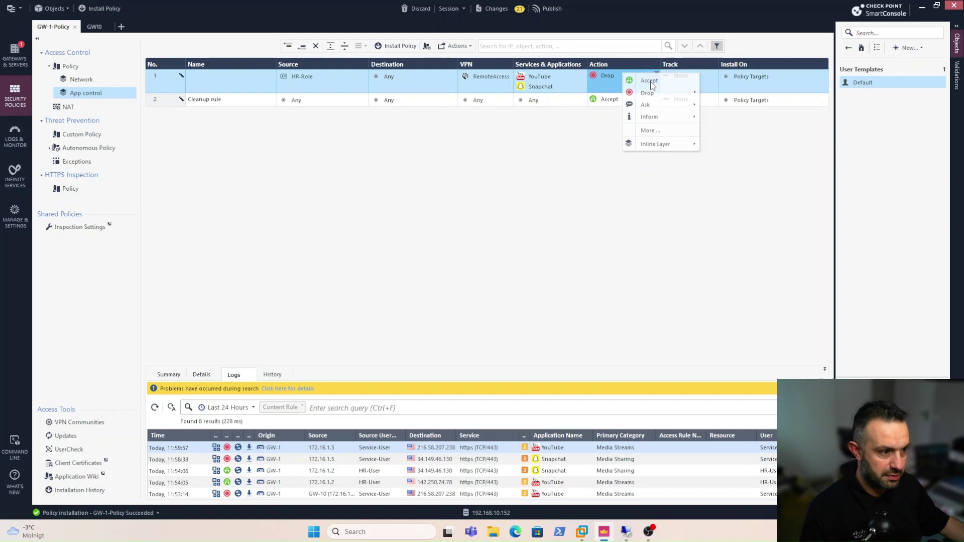
pyautogui.click(643, 85)
pyautogui.click(682, 78)
pyautogui.click(704, 98)
pyautogui.click(693, 126)
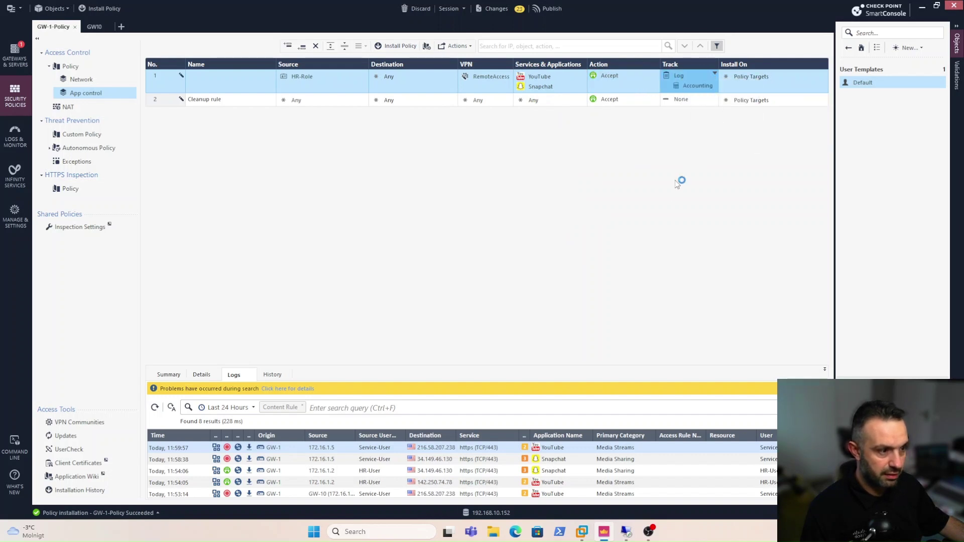
# Step: Add a new rule above the HR-Role rule in the App control layer with Service-Role as its source
pyautogui.rightClick(170, 81)
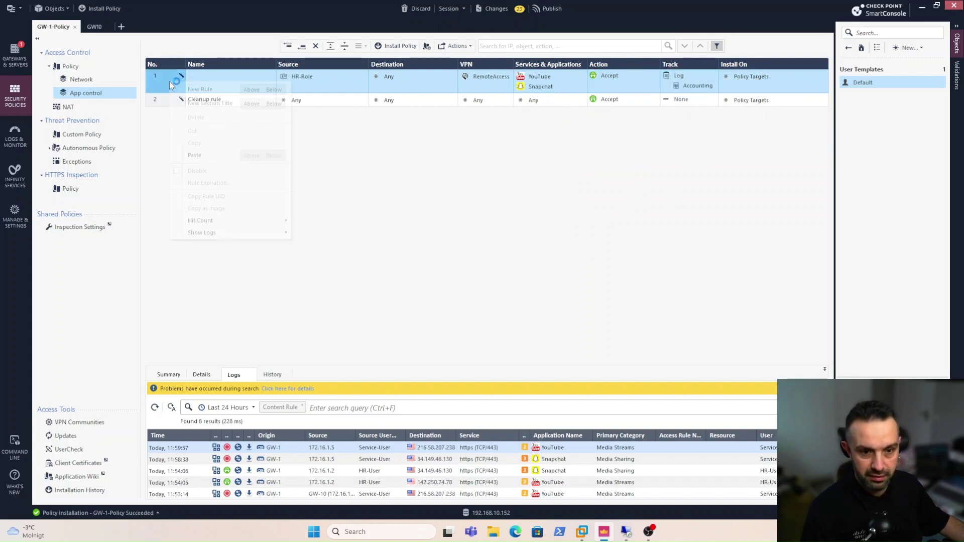
pyautogui.click(243, 90)
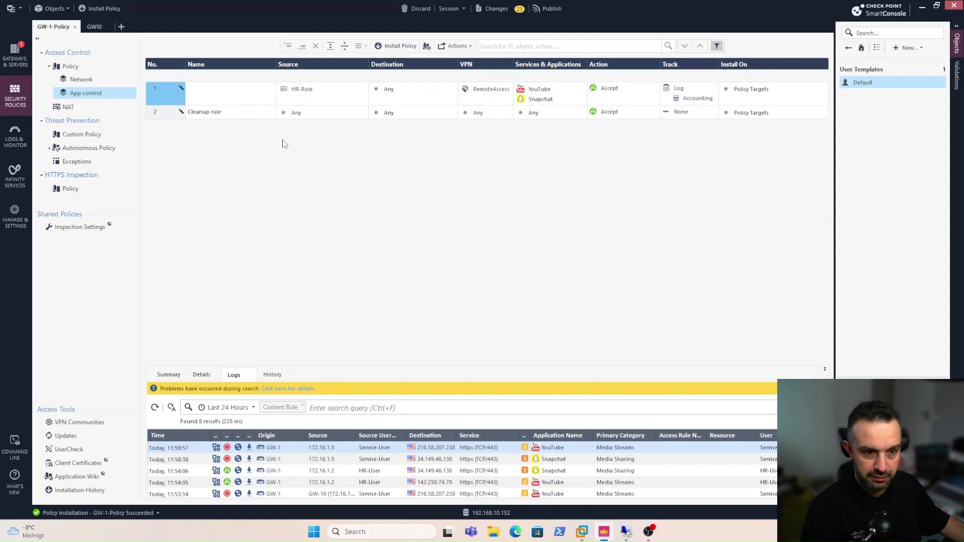
pyautogui.click(363, 75)
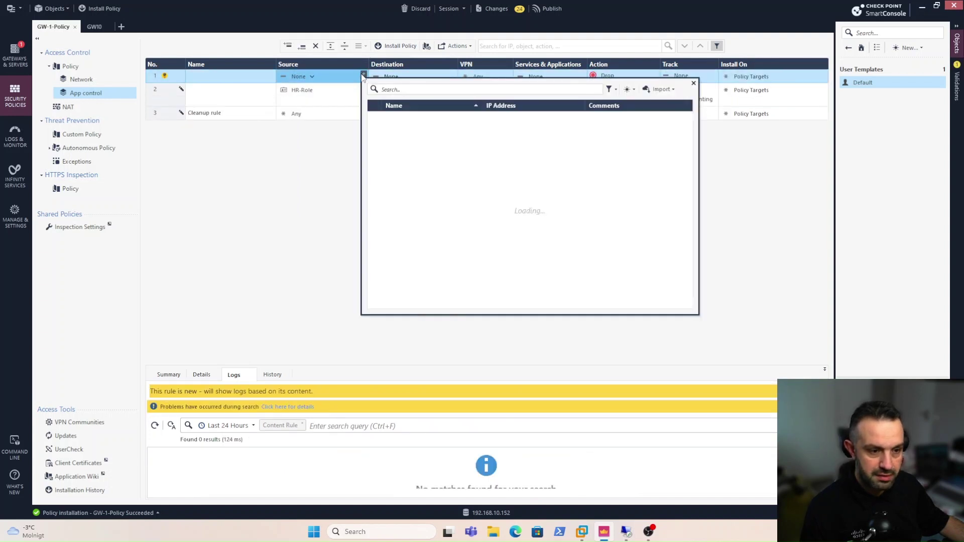
pyautogui.click(421, 143)
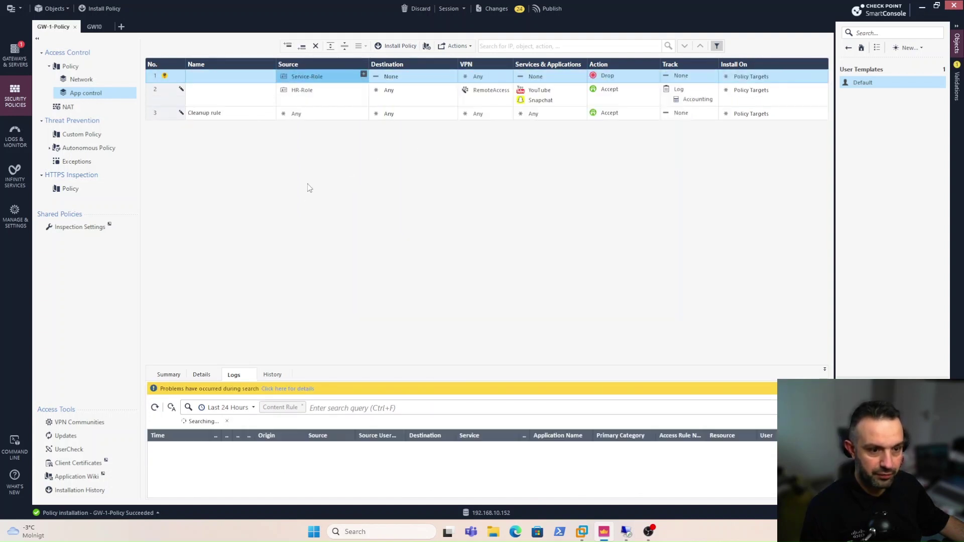
# Step: Set the Service-Role rule's destination to Any and restrict its VPN to the RemoteAccess community
pyautogui.click(405, 77)
pyautogui.click(442, 94)
pyautogui.click(480, 77)
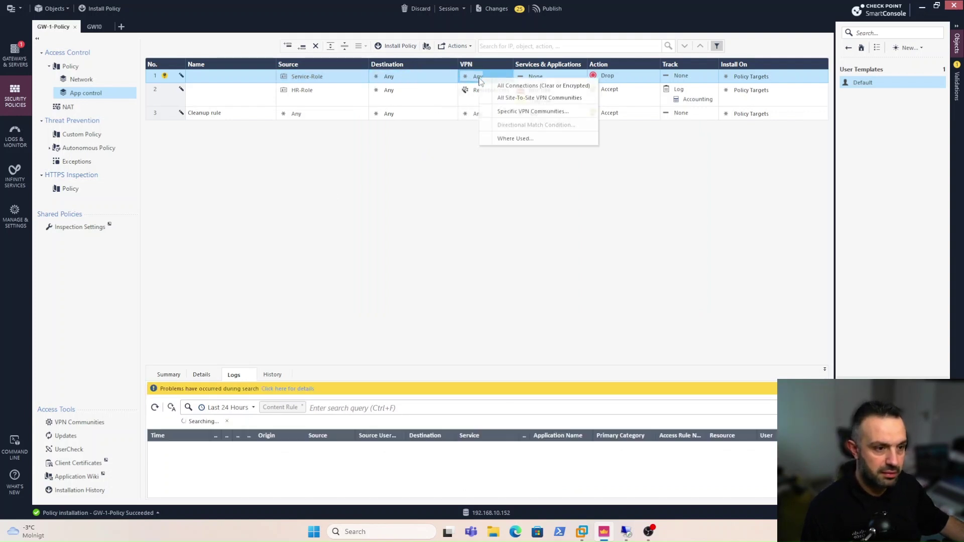
pyautogui.click(501, 112)
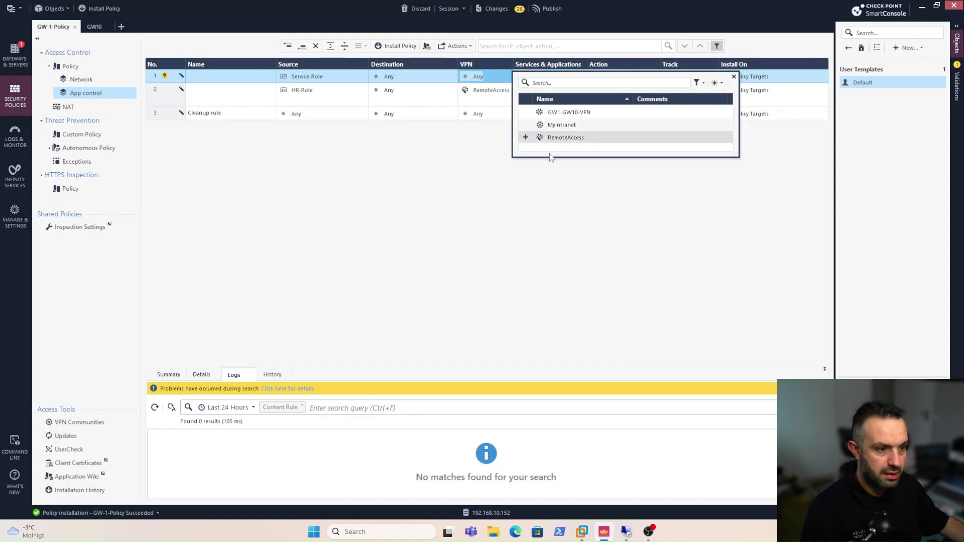
pyautogui.click(552, 136)
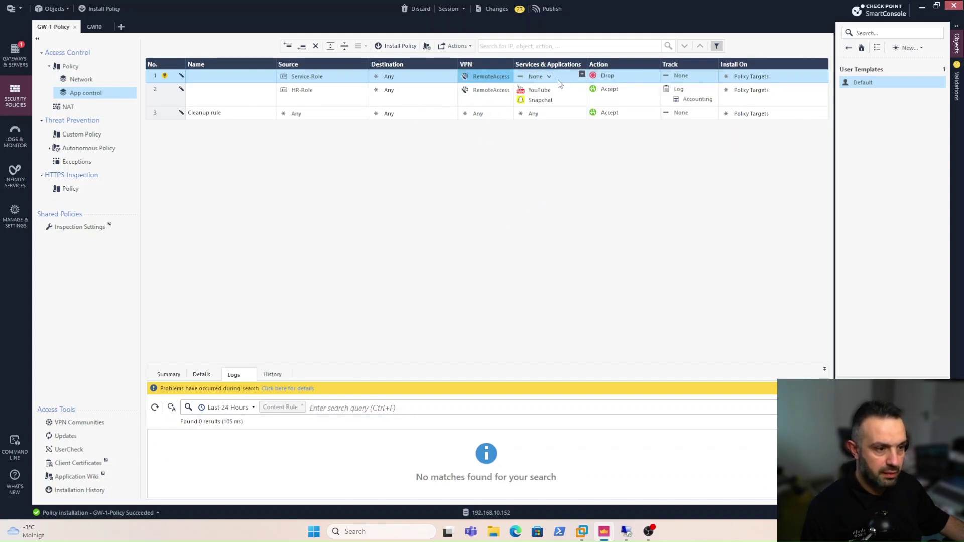
# Step: Give the Service-Role rule the HR-Role rule's YouTube and Snapchat applications and set its tracking to Log with Accounting
pyautogui.click(539, 90)
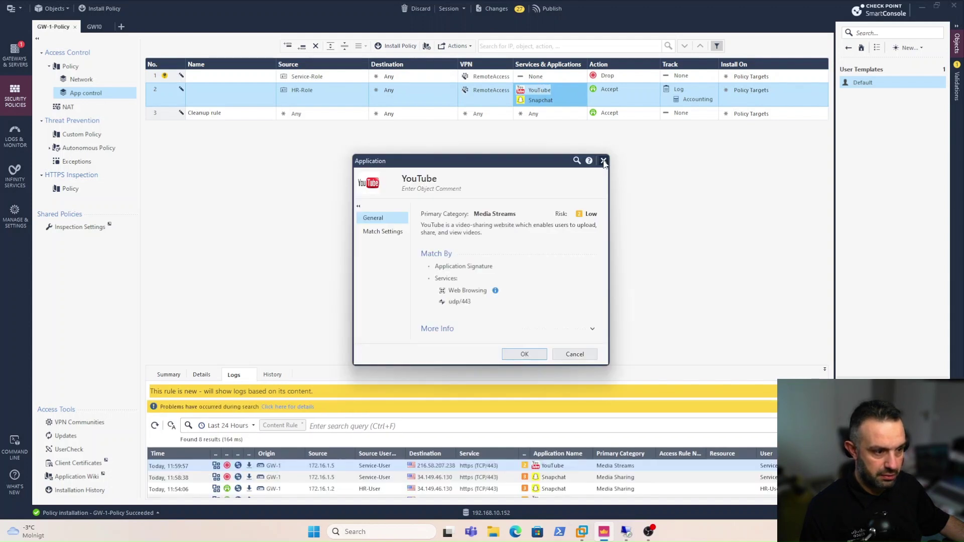
pyautogui.click(603, 161)
pyautogui.moveTo(539, 82); pyautogui.dragTo(545, 79)
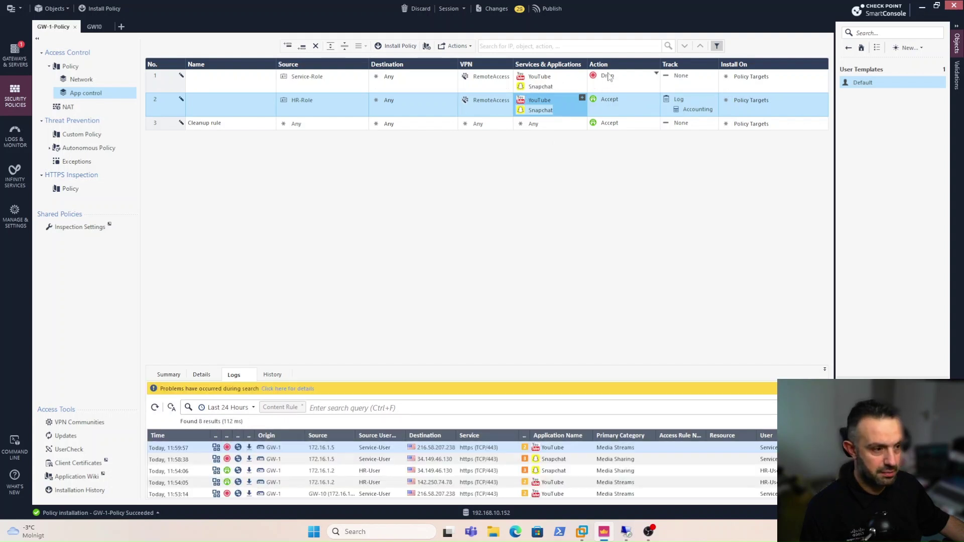
pyautogui.click(688, 80)
pyautogui.click(713, 95)
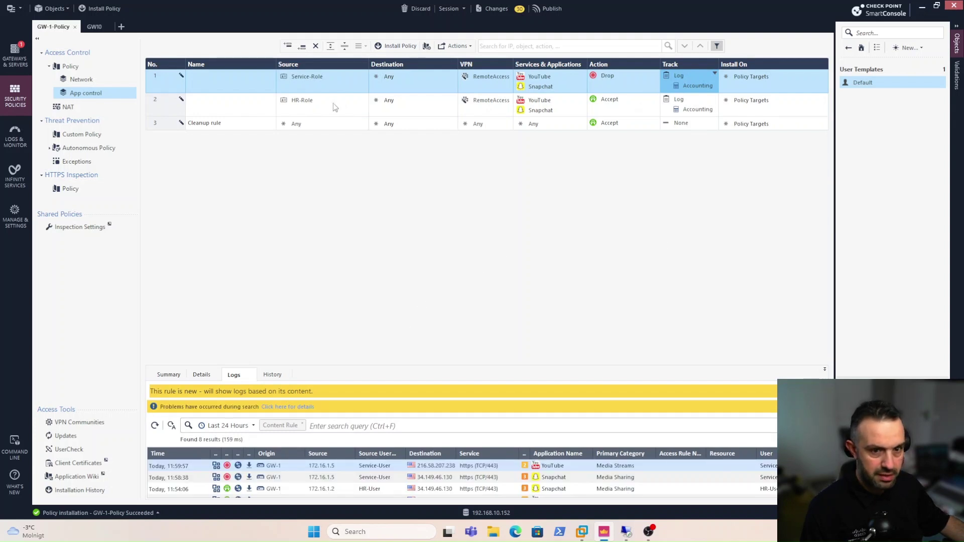
# Step: Publish the pending changes and install GW-1-Policy on GW-1 with Access Control and Threat Prevention
pyautogui.click(109, 11)
pyautogui.click(533, 326)
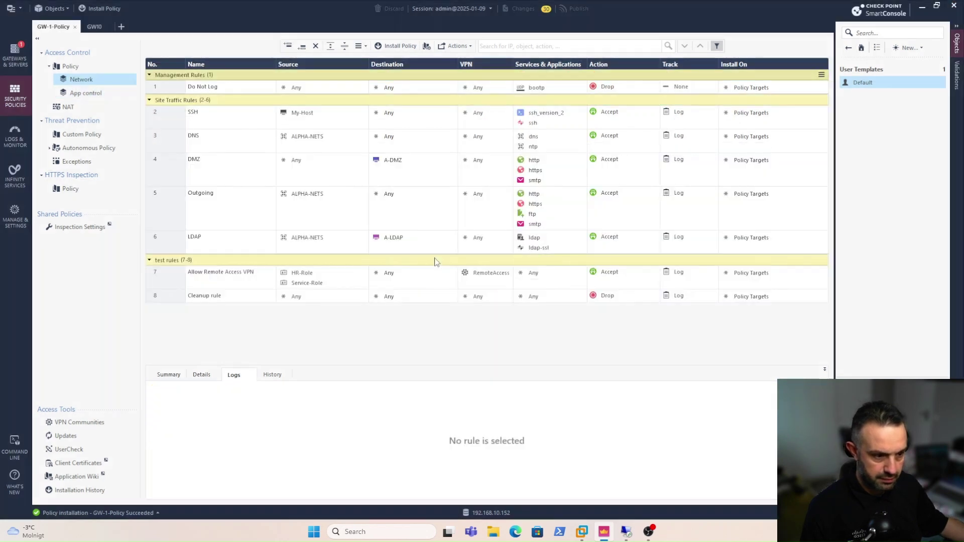
pyautogui.click(485, 150)
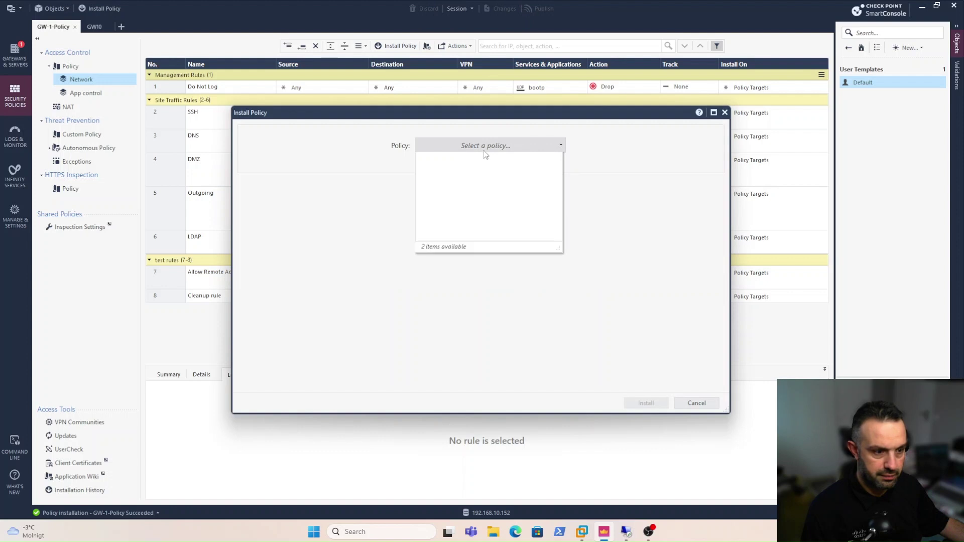
pyautogui.click(476, 194)
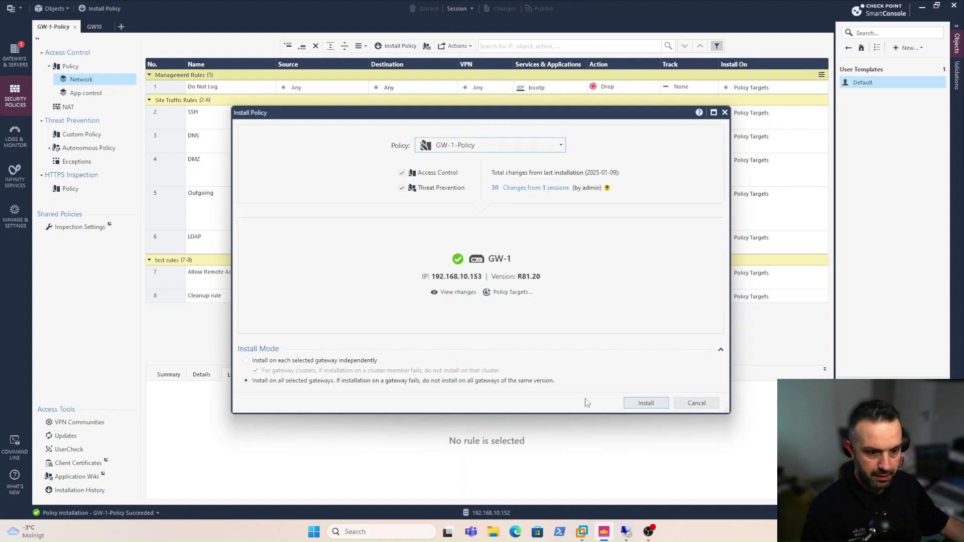
pyautogui.click(643, 403)
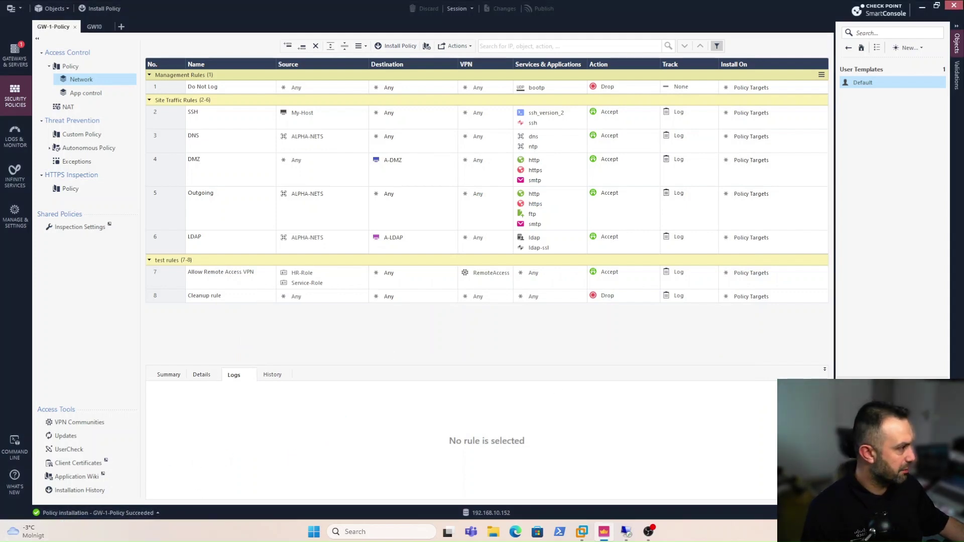
# Step: Switch to Check Point Endpoint Security on the remote PC and configure a new VPN site with server address 192.168.10.153
pyautogui.hotkey('alt', 'Tab')
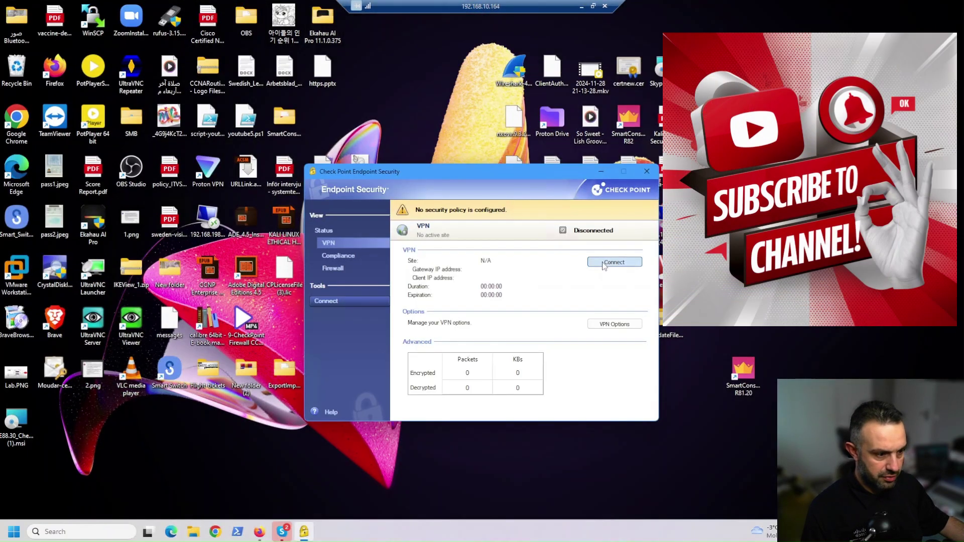
pyautogui.click(603, 265)
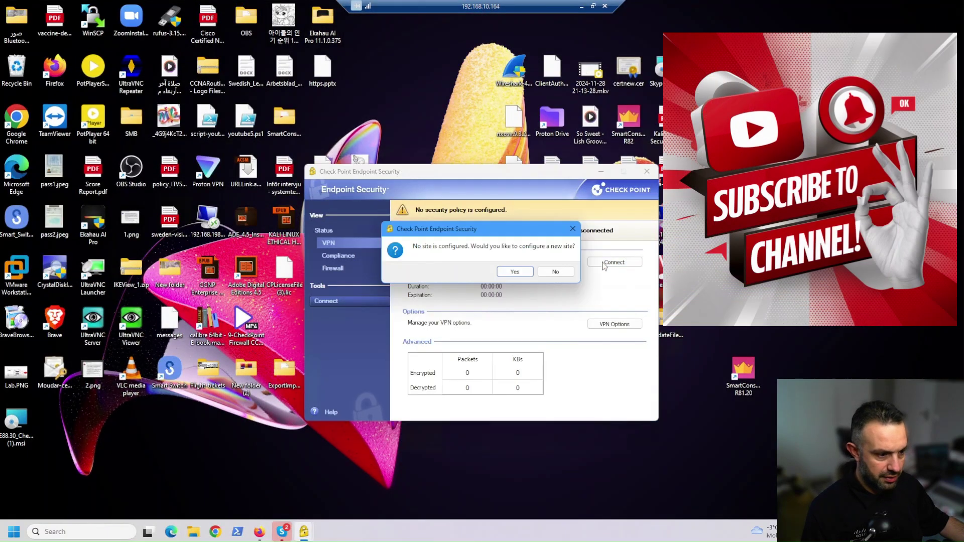
pyautogui.click(502, 275)
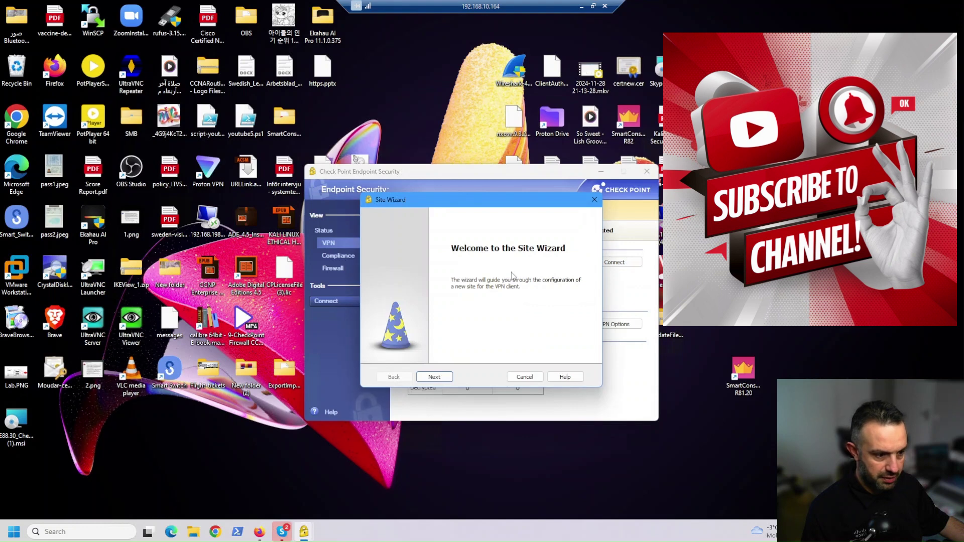
pyautogui.click(430, 379)
pyautogui.write('192.16')
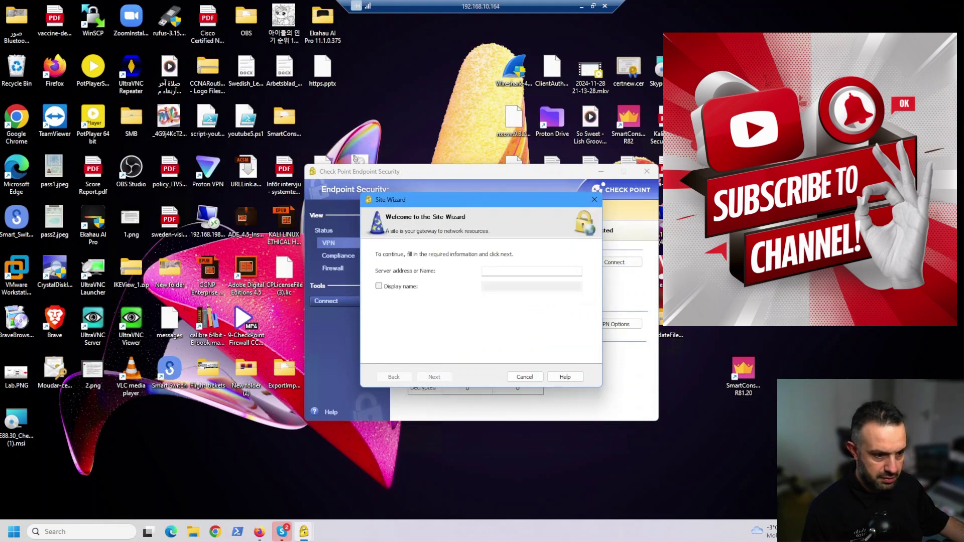
pyautogui.write('8.')
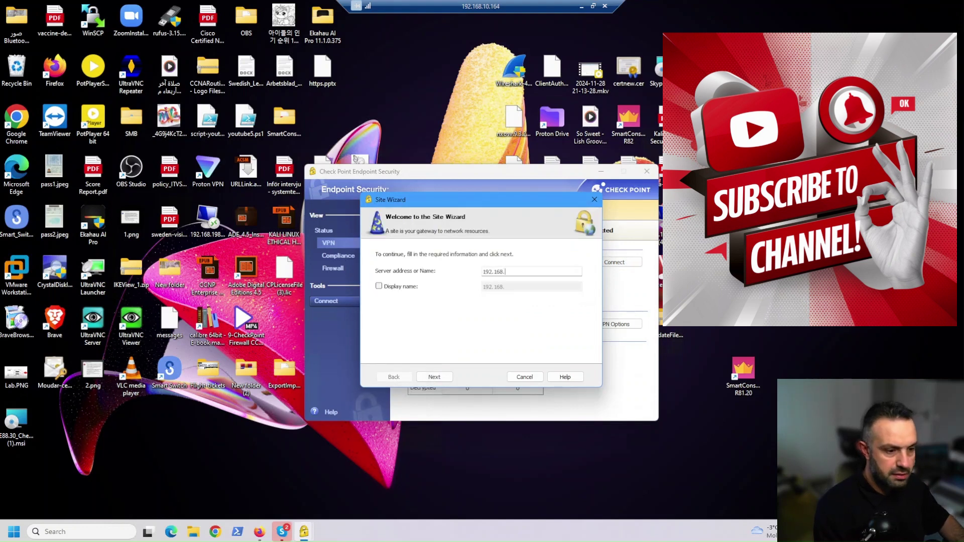
pyautogui.write('10.15')
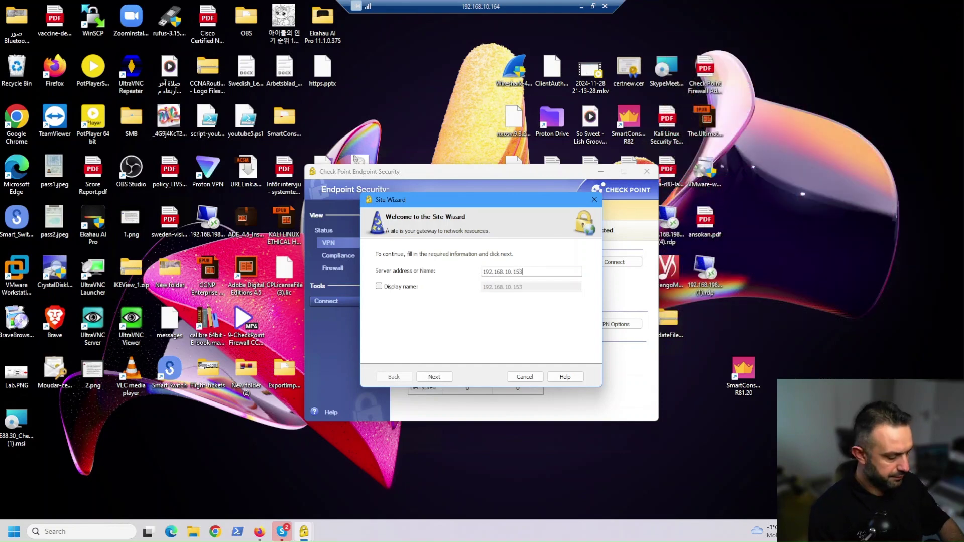
pyautogui.write('3')
pyautogui.click(435, 376)
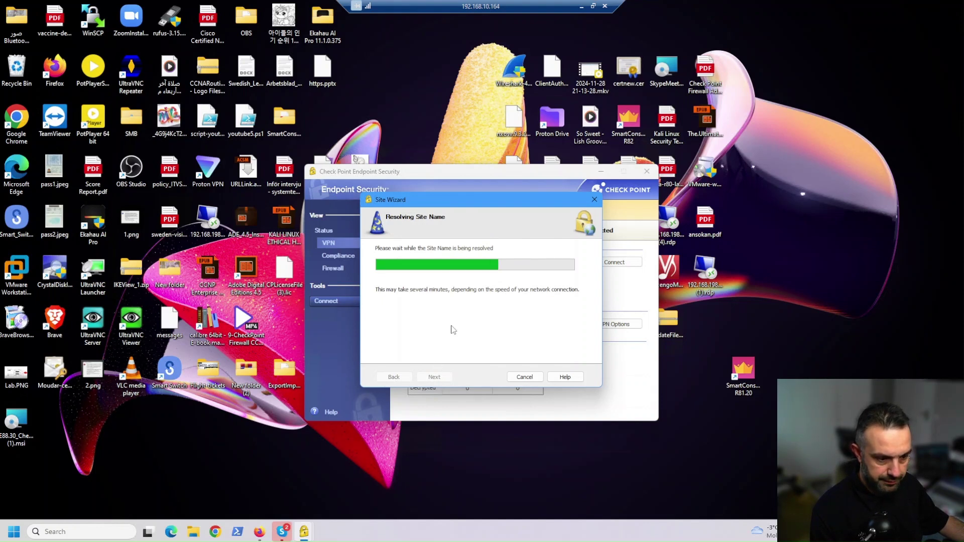
# Step: Accept Username and Password as the new site's authentication method and finish creating the site
pyautogui.click(434, 380)
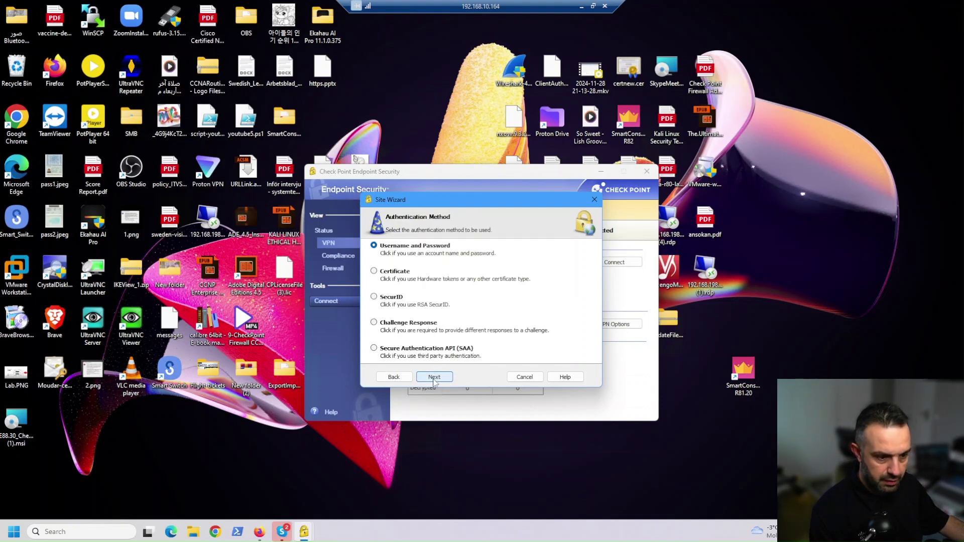
pyautogui.click(436, 380)
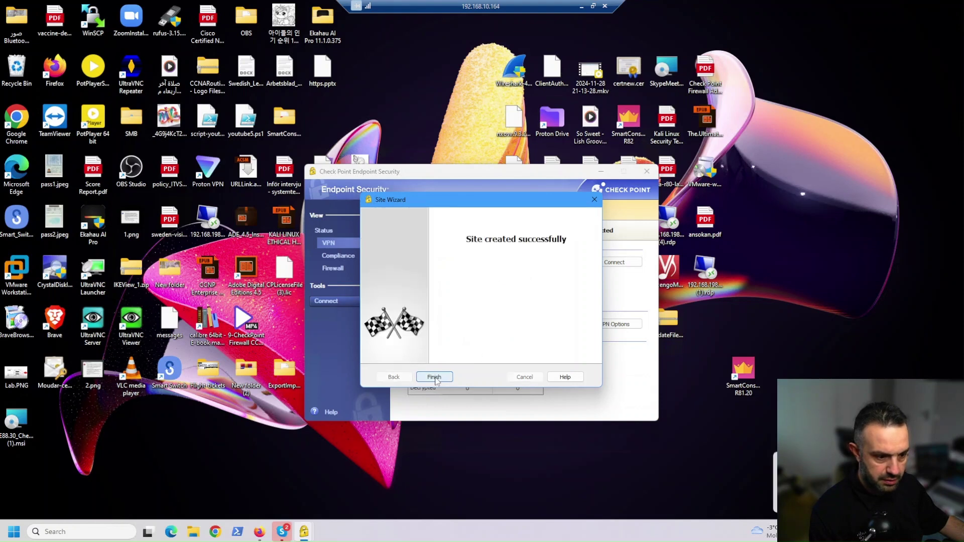
pyautogui.click(429, 381)
# Step: Connect to the 192.168.10.153 site as HR-User, entering the account password
pyautogui.click(468, 271)
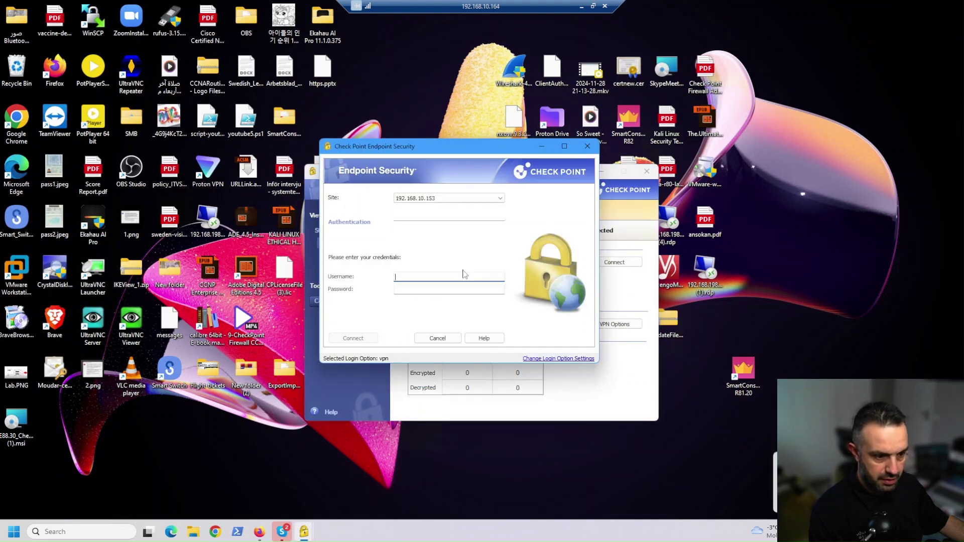
pyautogui.write('HR')
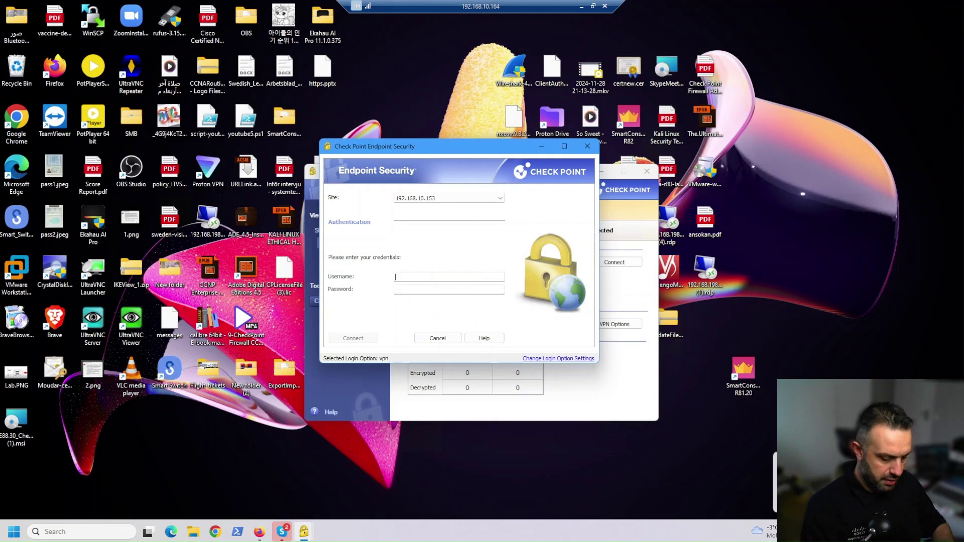
pyautogui.write('-User')
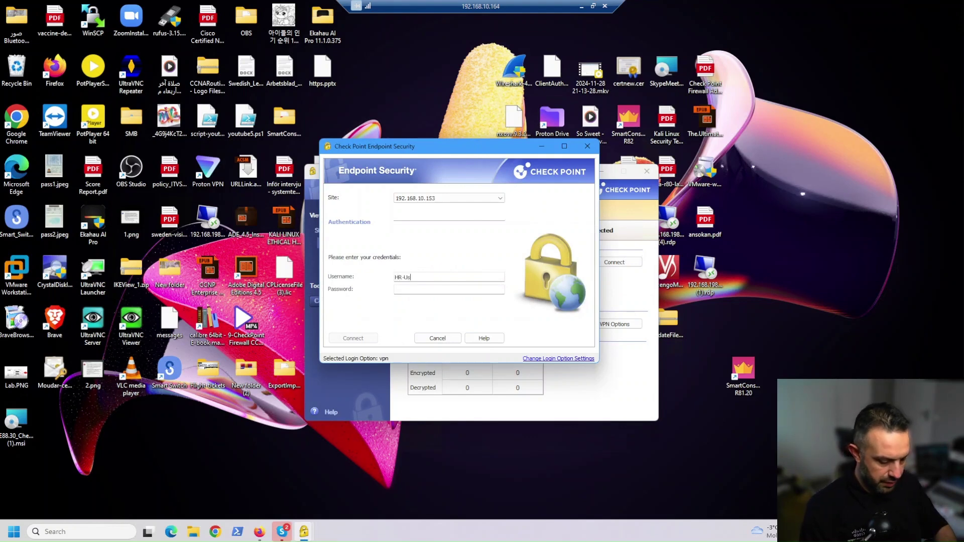
pyautogui.press('Tab')
pyautogui.write('•••••••')
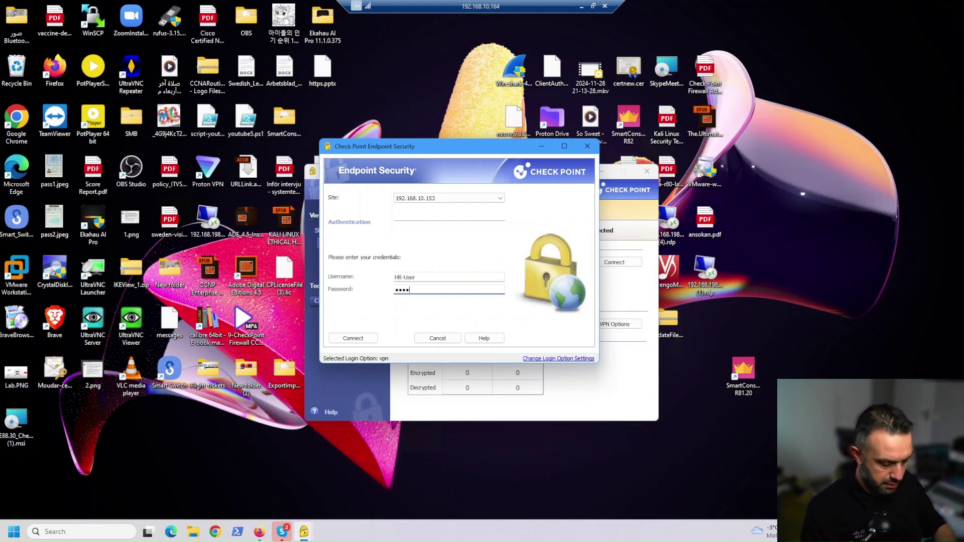
pyautogui.write('•')
pyautogui.click(376, 339)
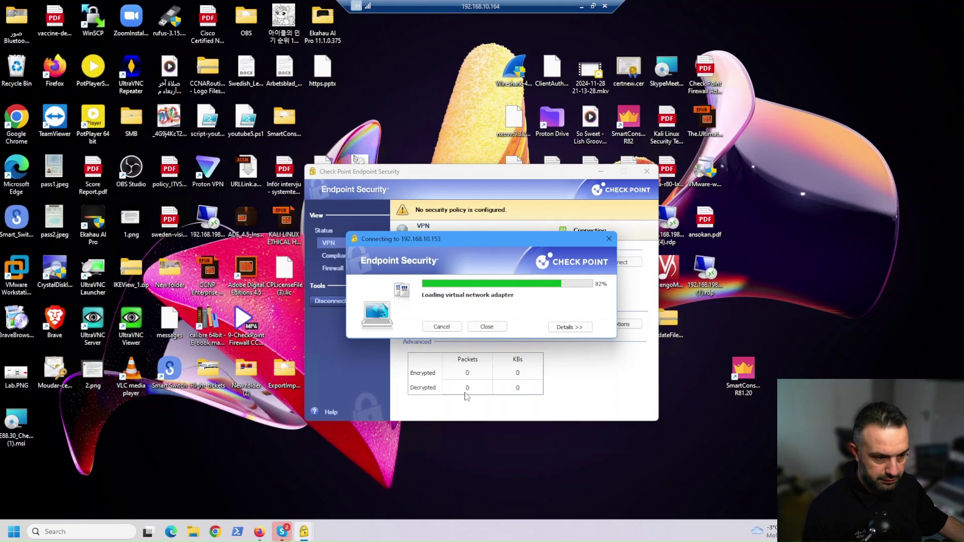
# Step: Run ipconfig in PowerShell on the remote PC and copy the IPv4 address of the Ethernet 4 adapter
pyautogui.click(238, 533)
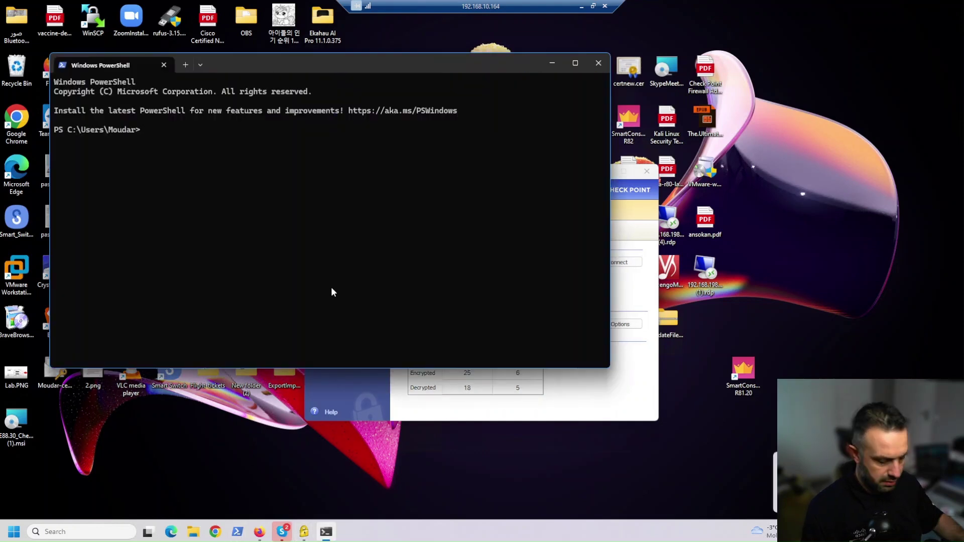
pyautogui.write('ipconfig')
pyautogui.press('Return')
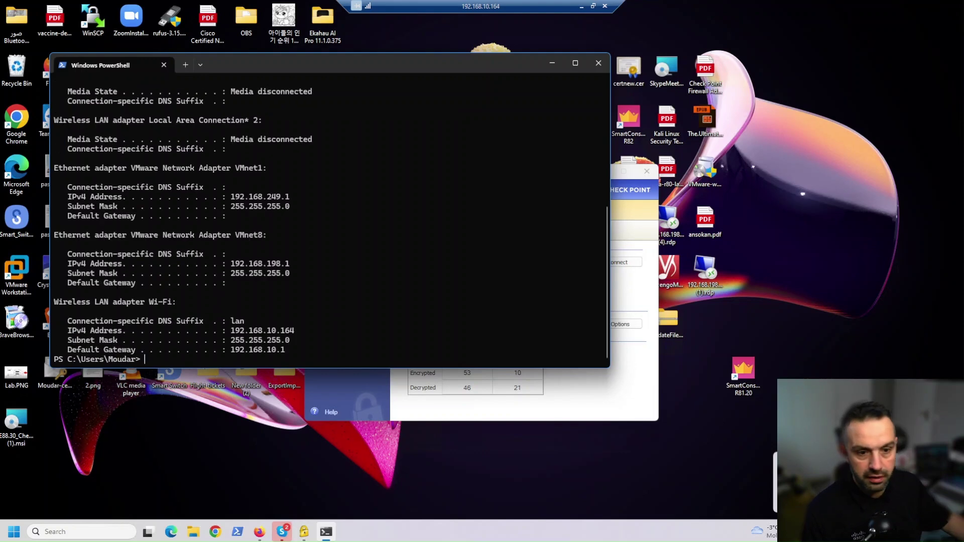
pyautogui.scroll(10, 345, 288)
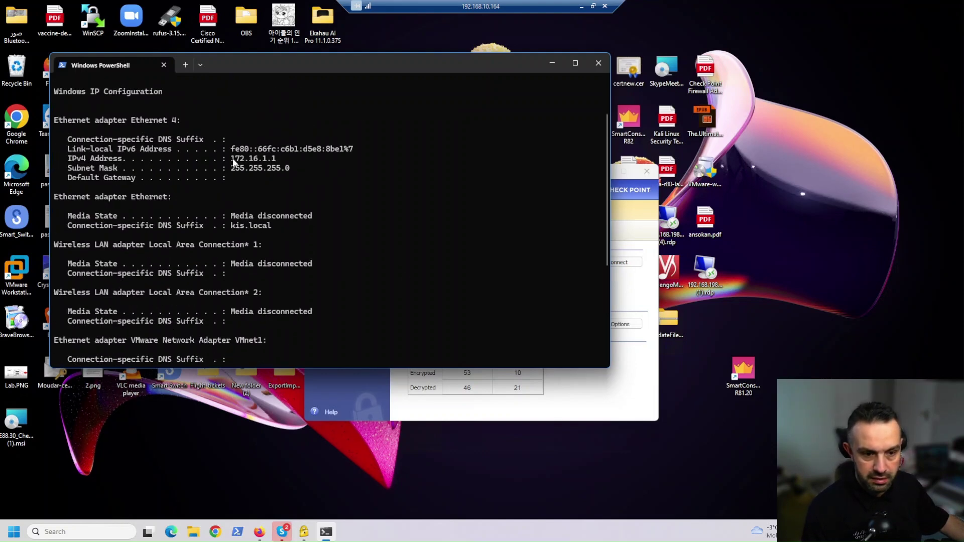
pyautogui.moveTo(233, 162); pyautogui.dragTo(278, 160)
pyautogui.hotkey('ctrl', 'c')
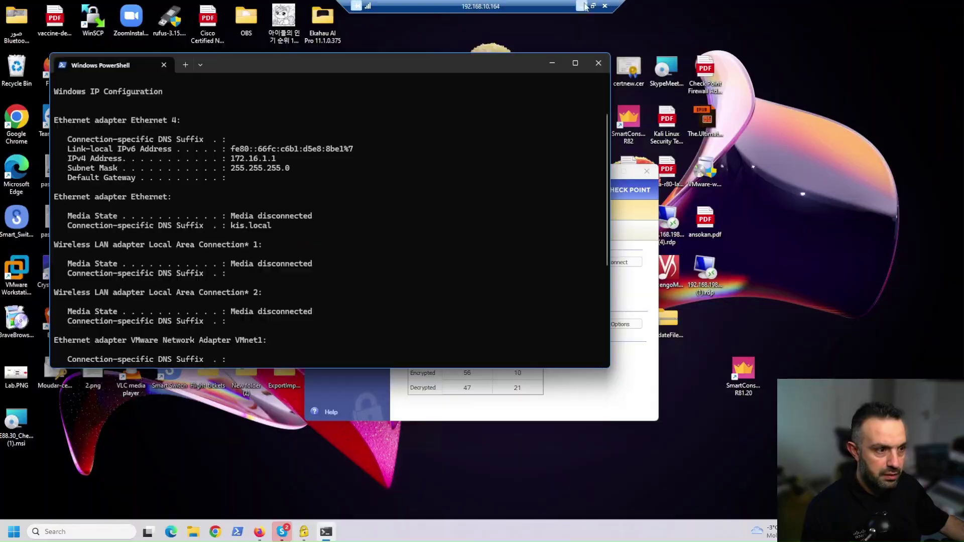
# Step: Switch to SmartConsole and filter the logs of the last 24 hours for 172.16.1.1
pyautogui.click(582, 7)
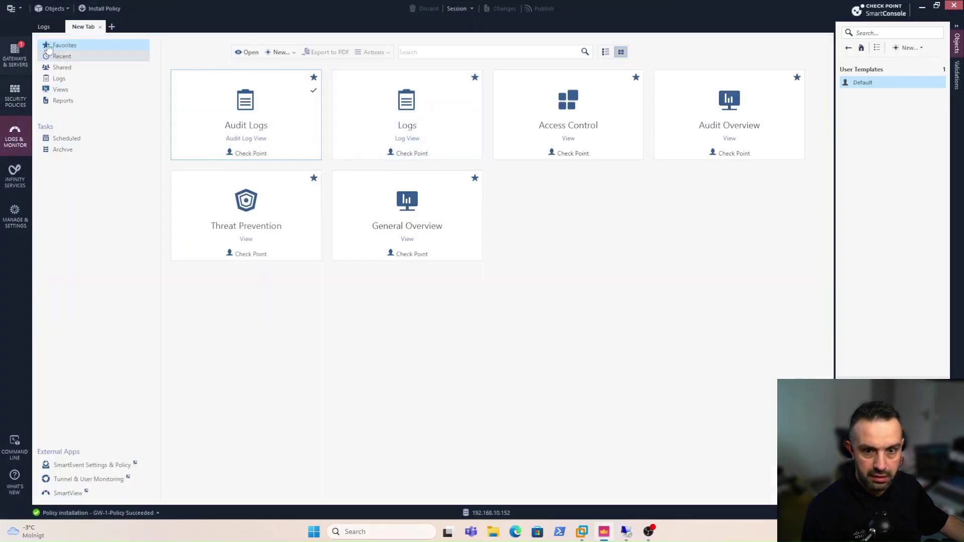
pyautogui.click(49, 27)
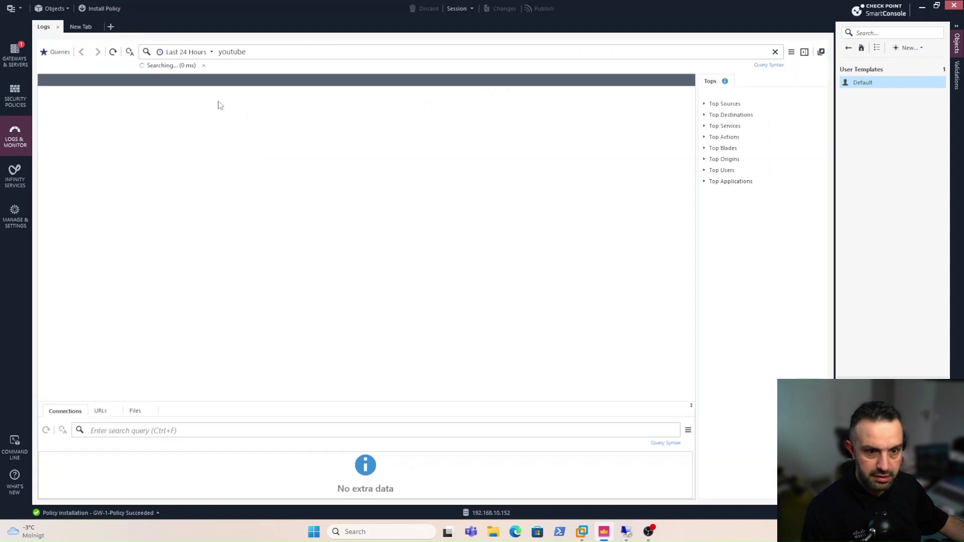
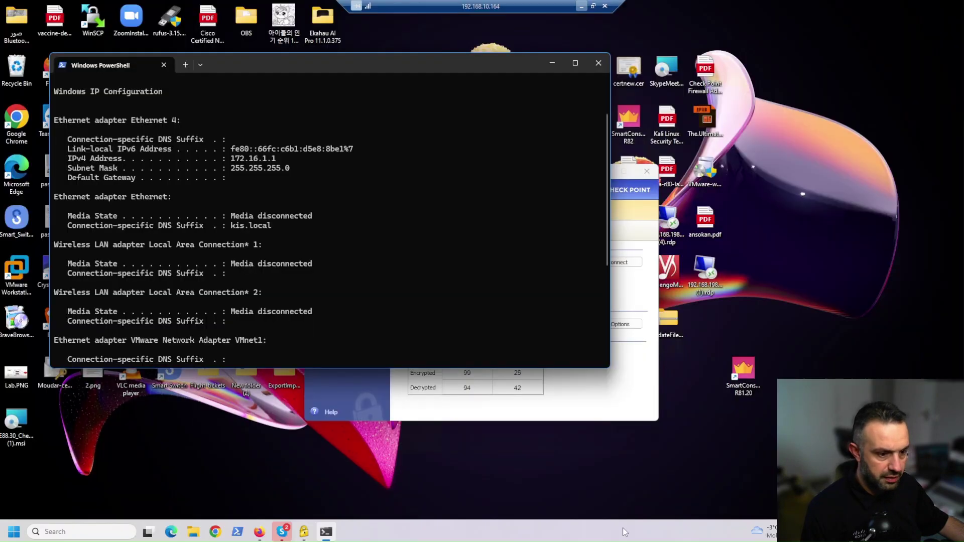
# Step: Load youtube.com in a private Firefox window on the remote PC, and refresh the filtered logs in SmartConsole
pyautogui.click(625, 531)
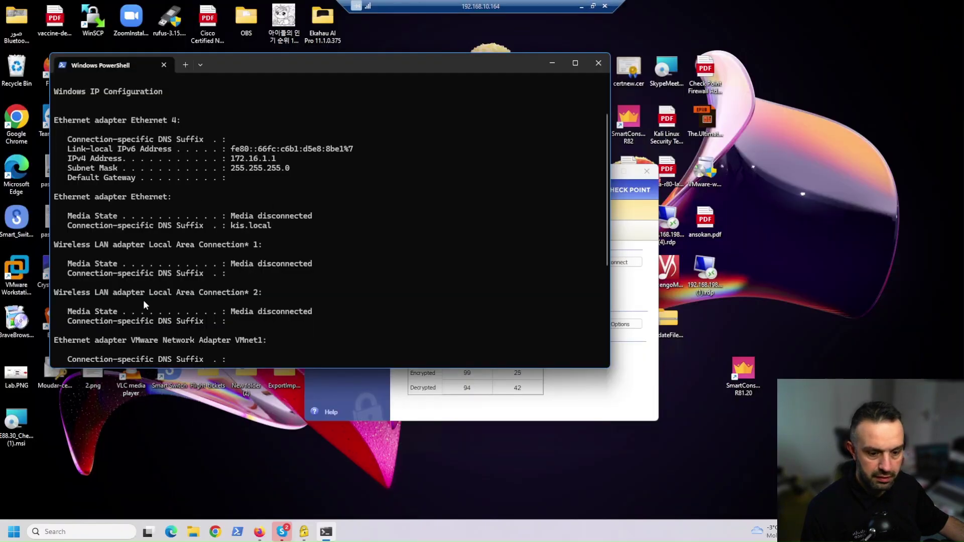
pyautogui.click(259, 532)
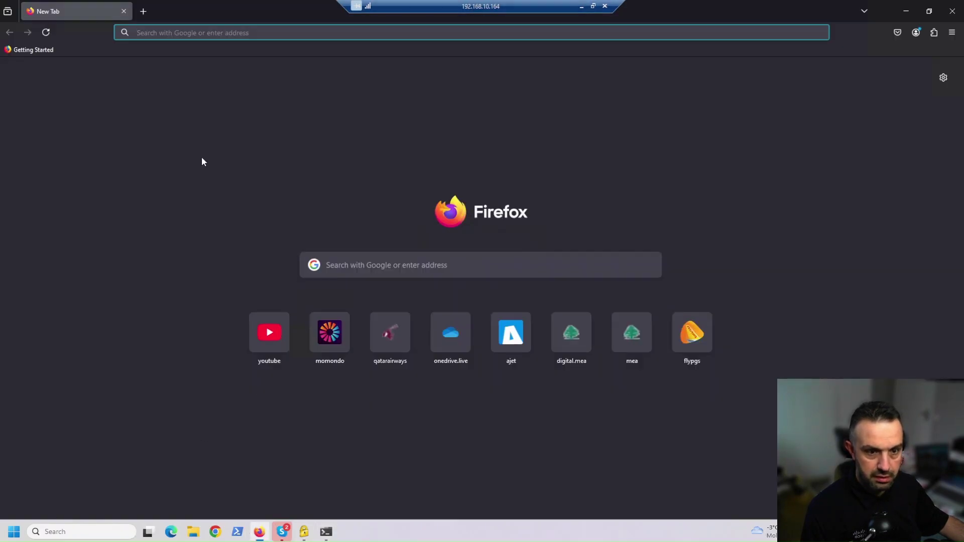
pyautogui.click(951, 32)
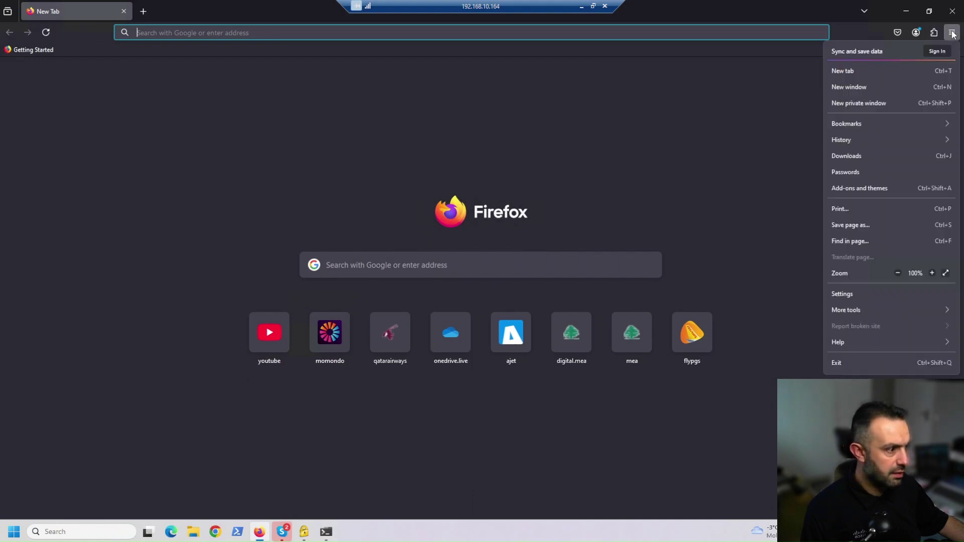
pyautogui.click(857, 105)
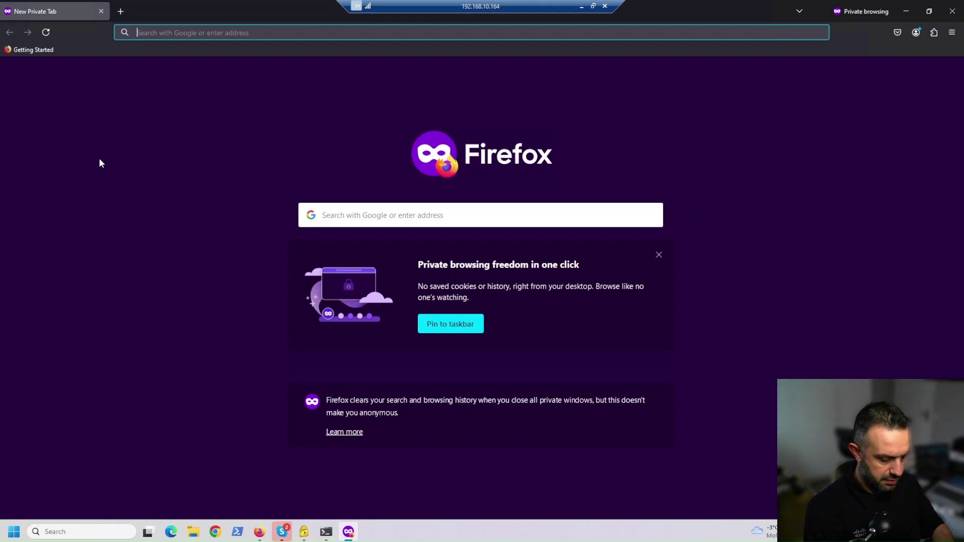
pyautogui.write('youtube.com')
pyautogui.press('Return')
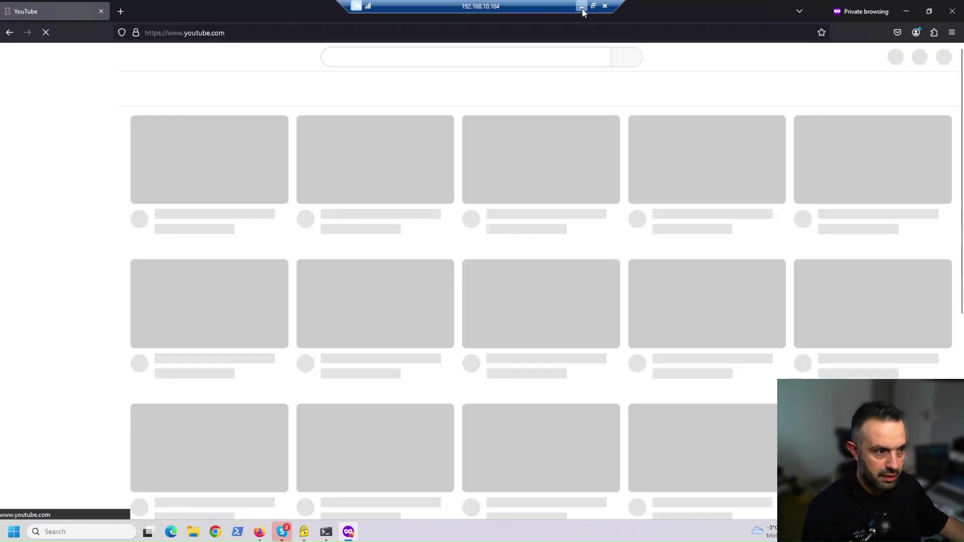
pyautogui.click(581, 6)
pyautogui.click(113, 51)
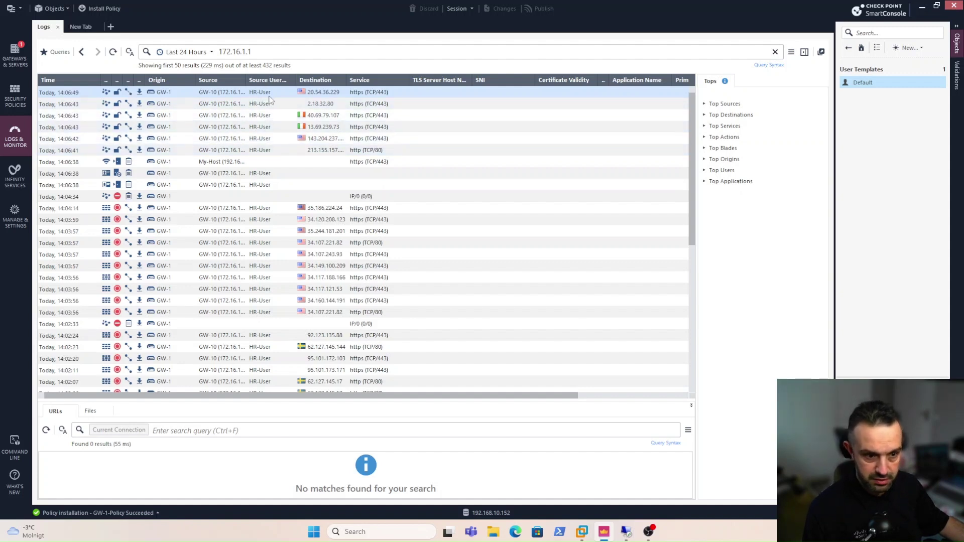
# Step: Return to the remote PC and load snapchat.com in the private Firefox window
pyautogui.click(582, 532)
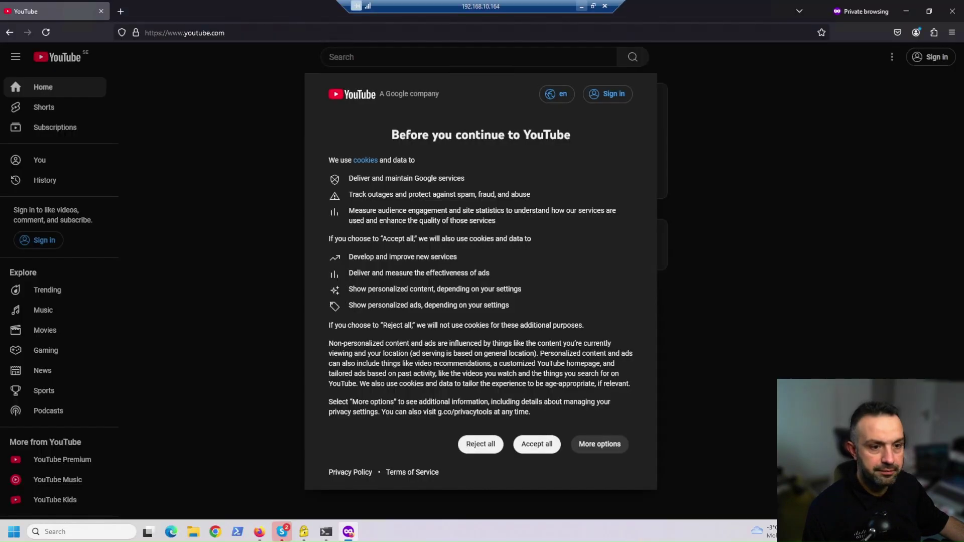
pyautogui.hotkey('ctrl', 'l')
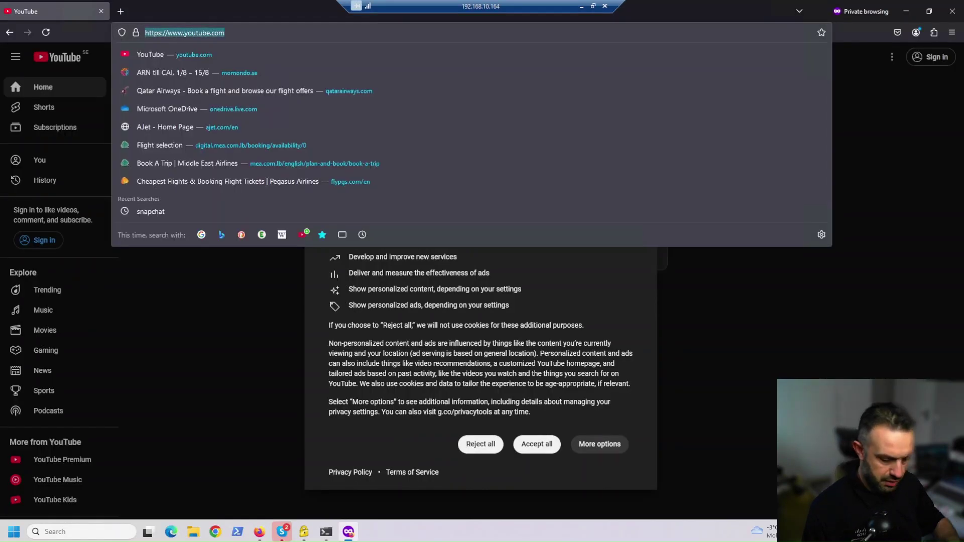
pyautogui.write('snap')
pyautogui.press('Down')
pyautogui.press('Down')
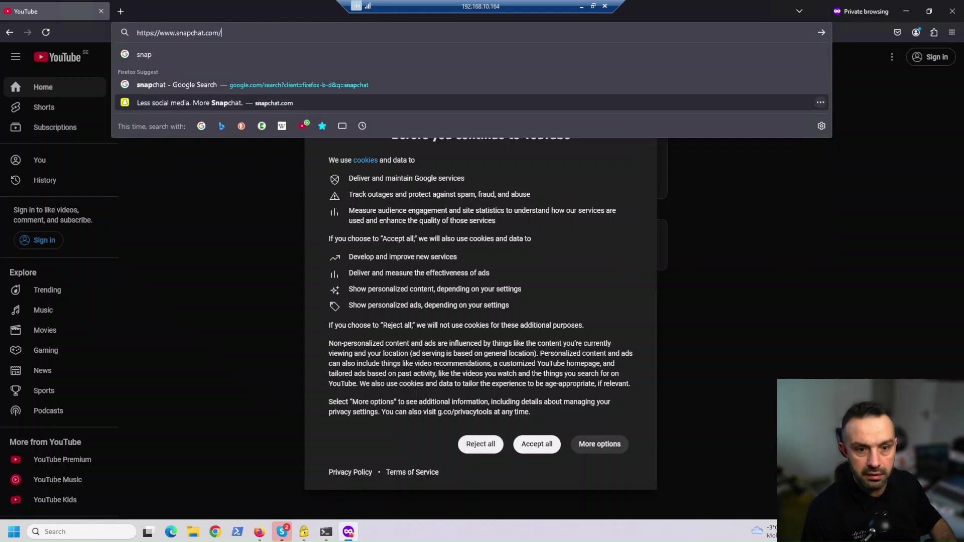
pyautogui.press('Return')
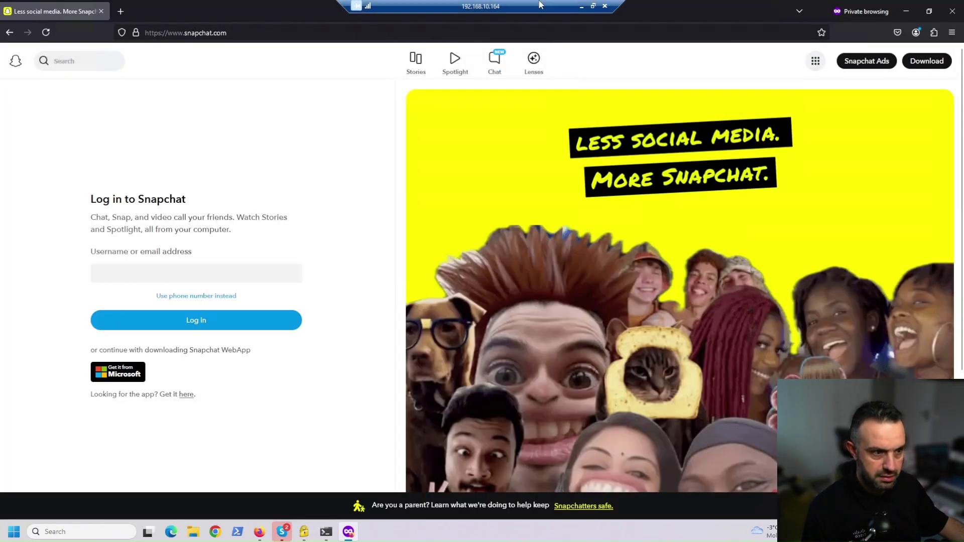
# Step: Switch to SmartConsole and examine the logs of the Service-Role and HR-Role rules in GW-1-Policy's App control layer
pyautogui.click(581, 6)
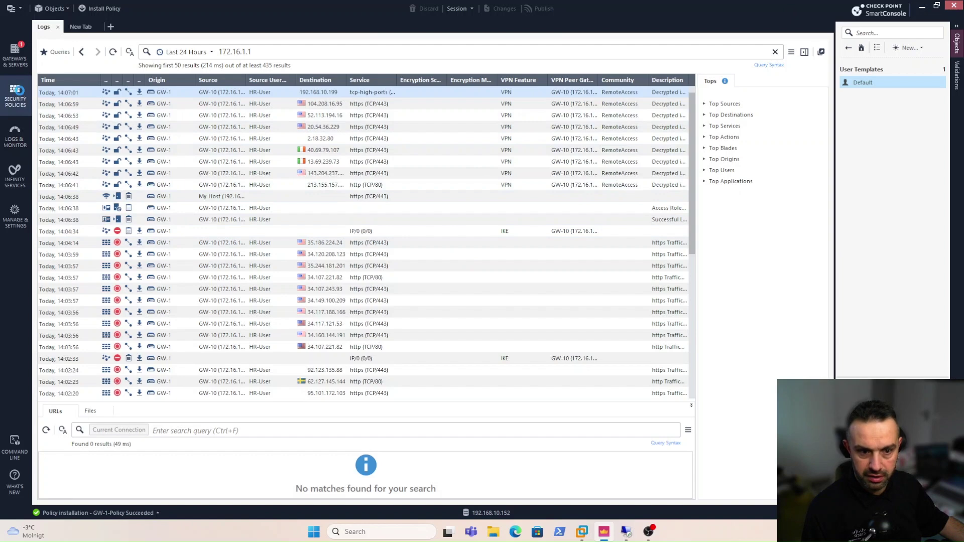
pyautogui.click(19, 90)
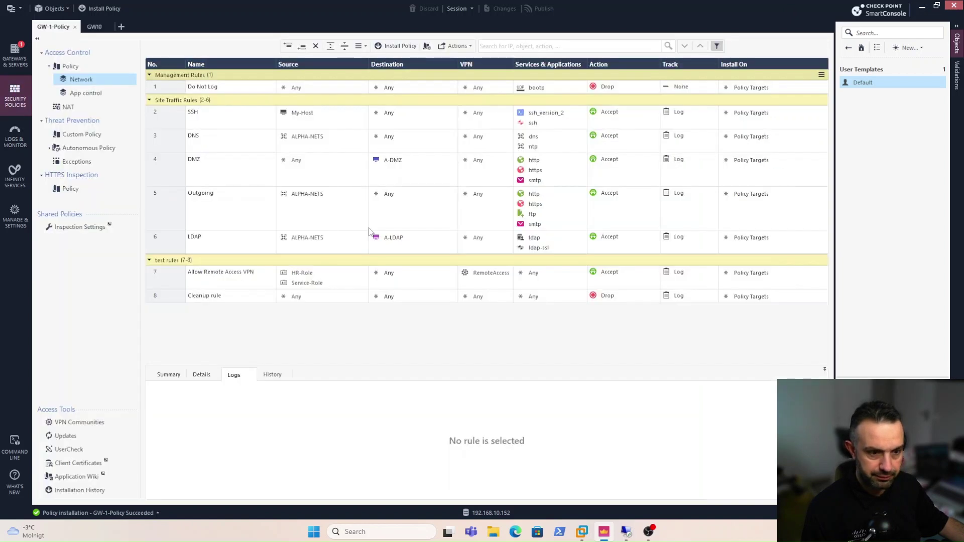
pyautogui.click(93, 92)
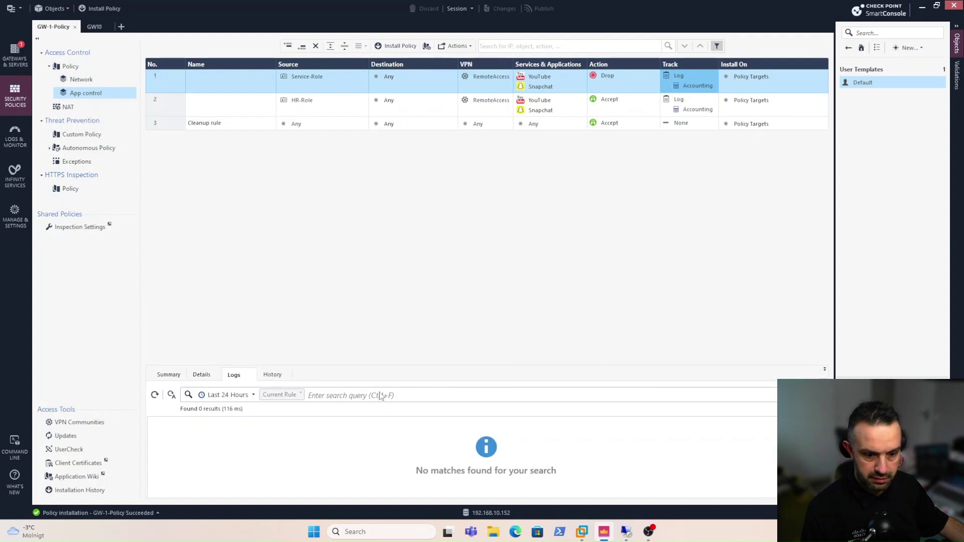
pyautogui.click(338, 115)
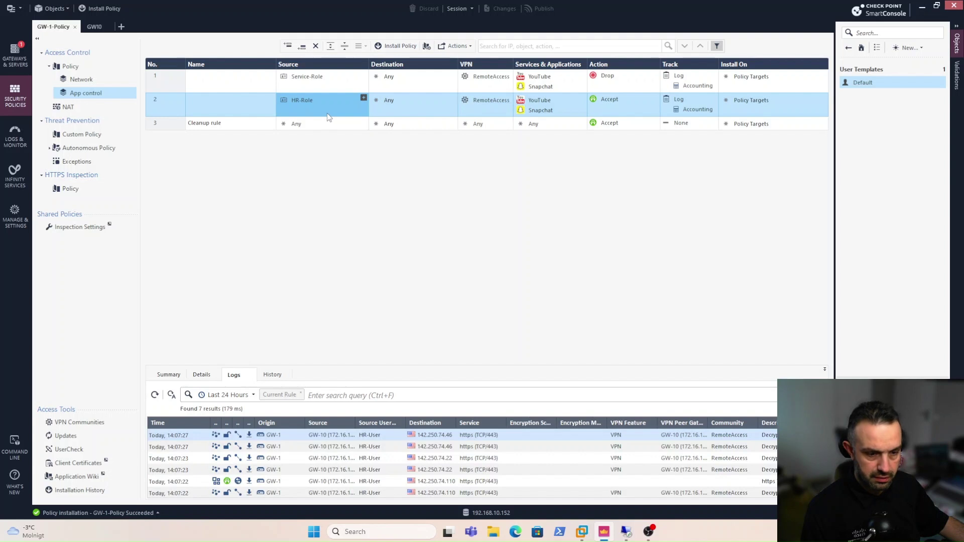
pyautogui.click(339, 89)
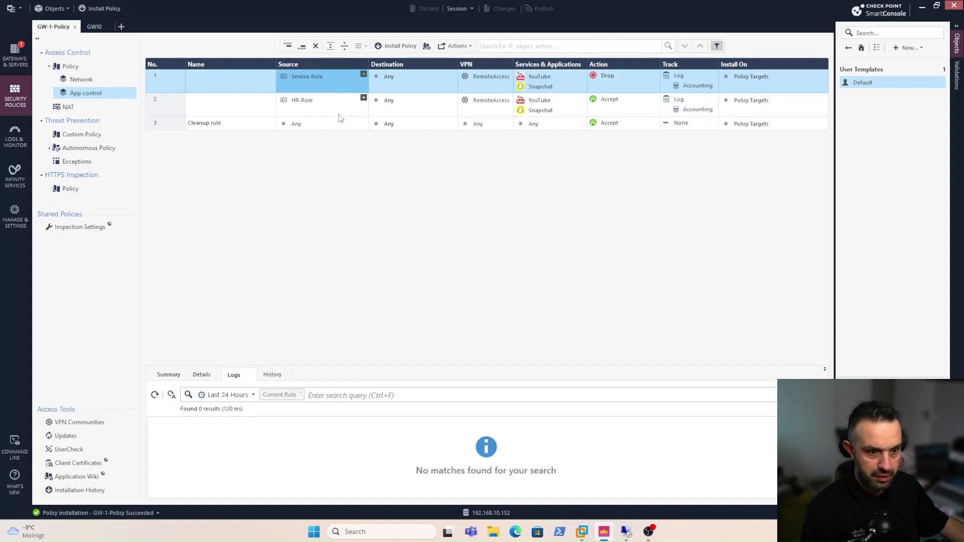
pyautogui.click(338, 106)
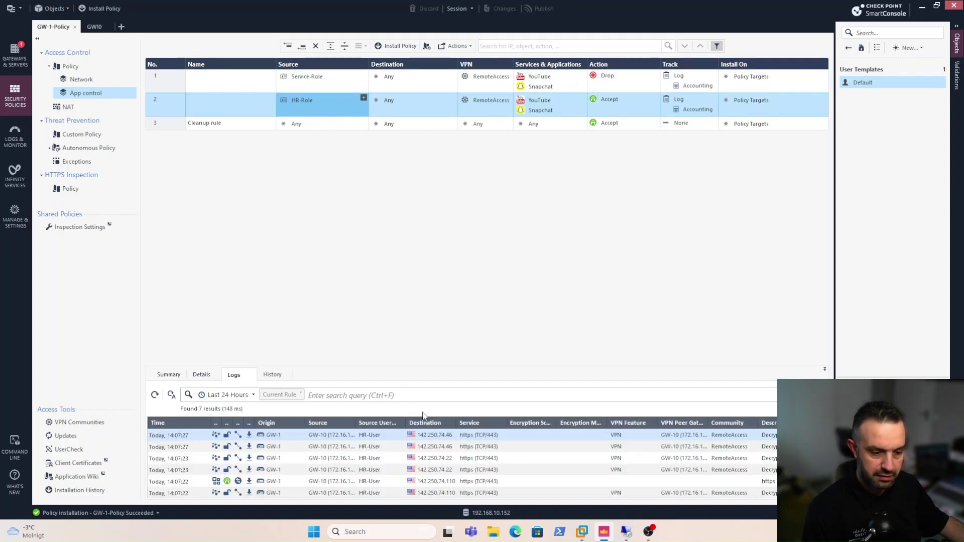
pyautogui.scroll(-1, 438, 457)
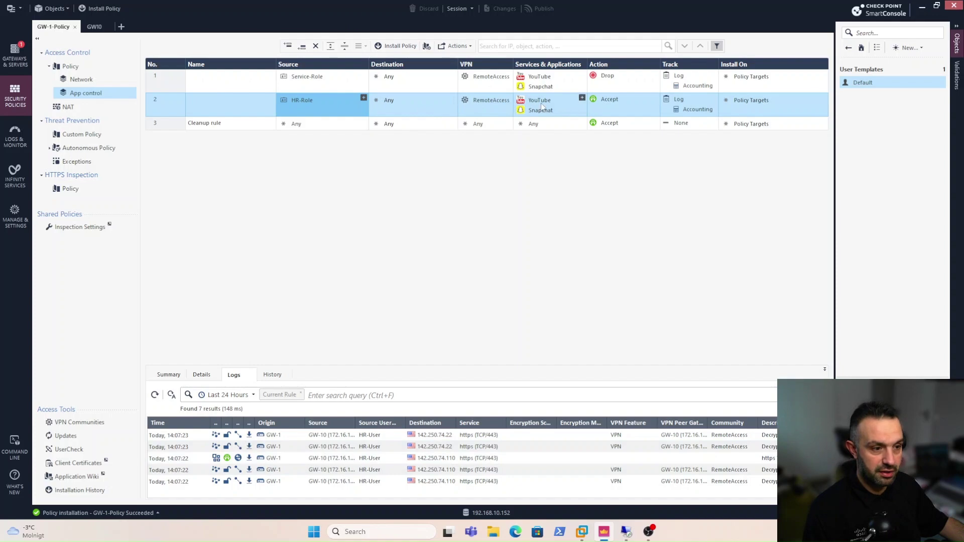
# Step: Close the Firefox windows on the remote PC and disconnect the Endpoint Security VPN from site 192.168.10.153
pyautogui.click(626, 531)
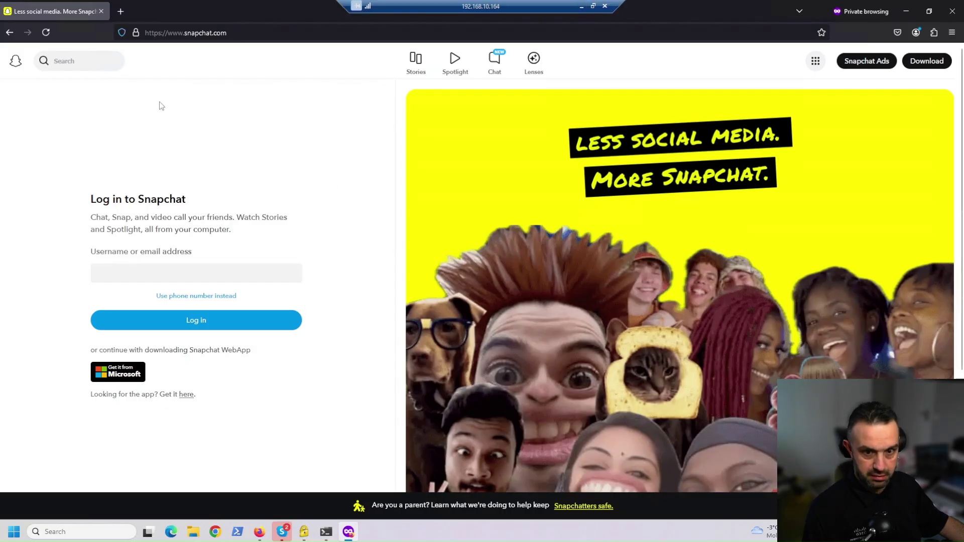
pyautogui.click(952, 11)
pyautogui.click(953, 11)
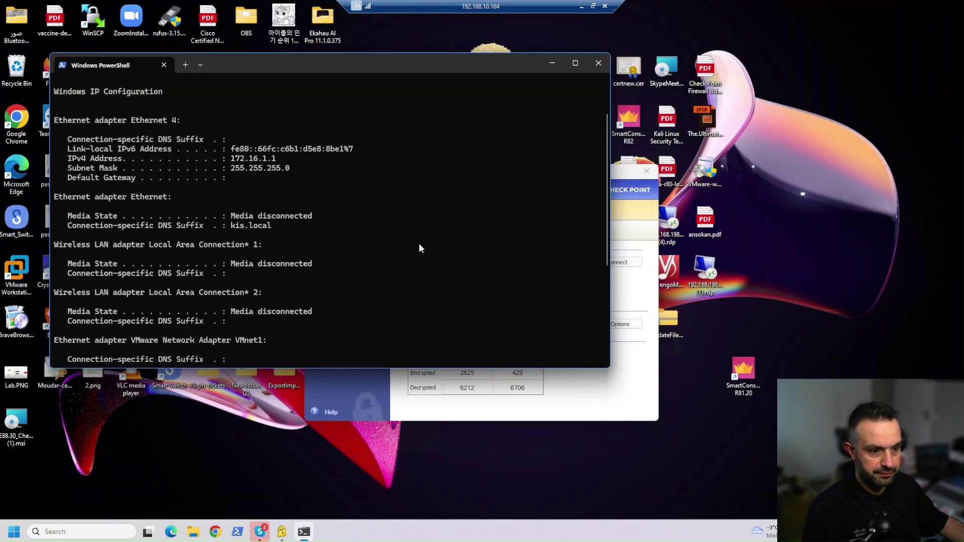
pyautogui.click(504, 420)
pyautogui.click(615, 262)
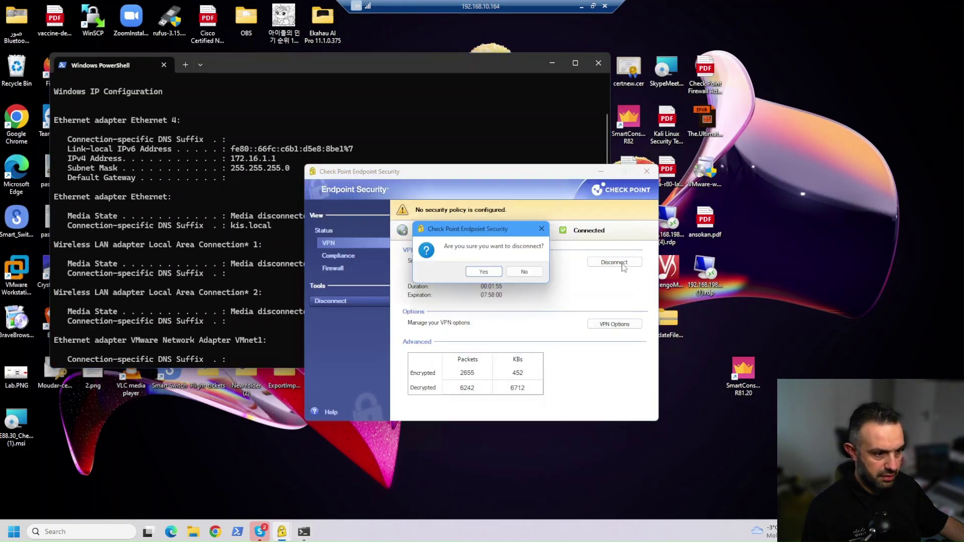
pyautogui.click(491, 274)
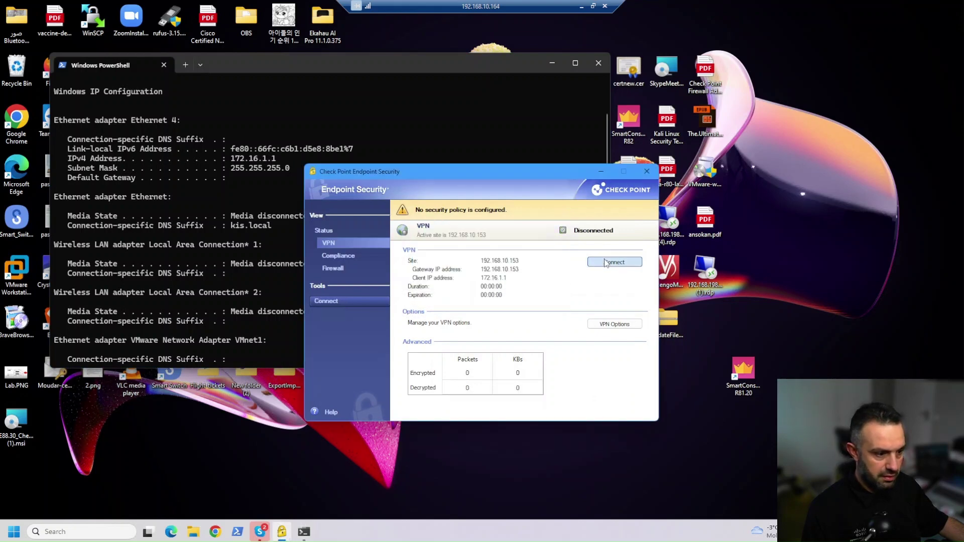
# Step: Connect to VPN site 192.168.10.153 as Service-User, entering the account password
pyautogui.click(607, 262)
pyautogui.hotkey('shift', 'Tab')
pyautogui.write('S')
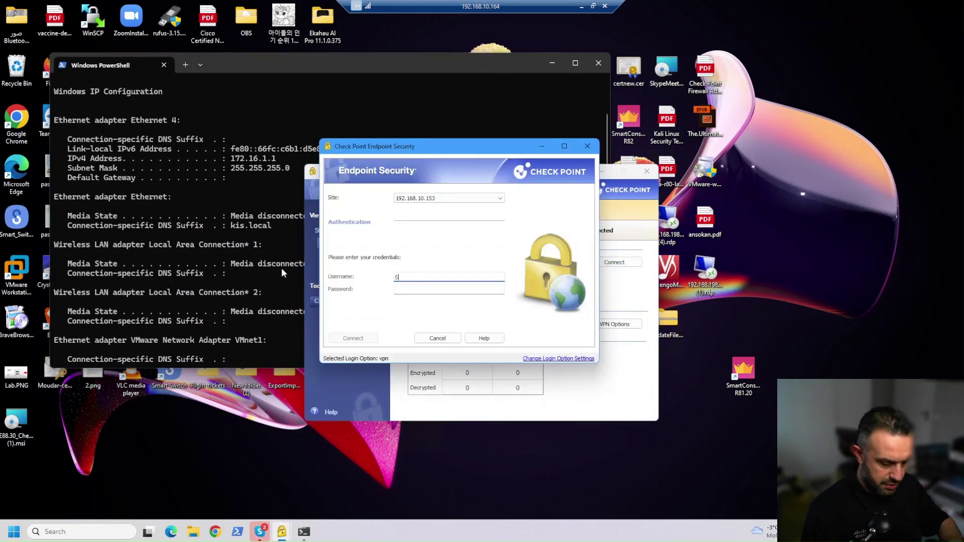
pyautogui.write('ervice')
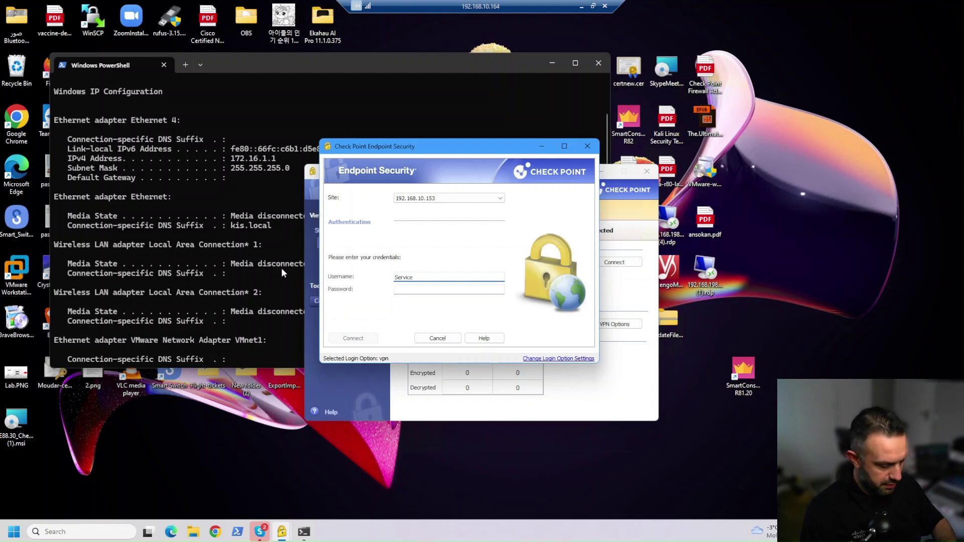
pyautogui.write('-User')
pyautogui.press('Tab')
pyautogui.write('***')
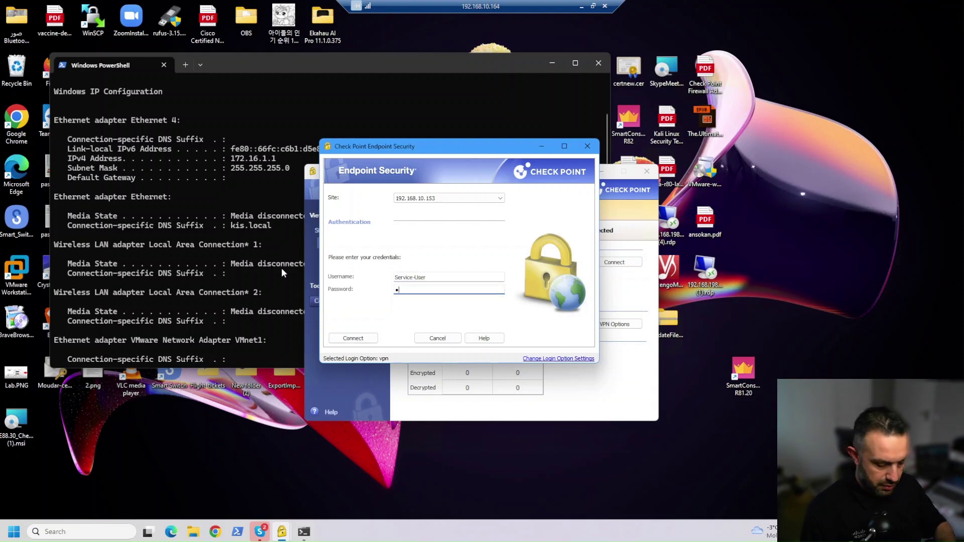
pyautogui.write('*****')
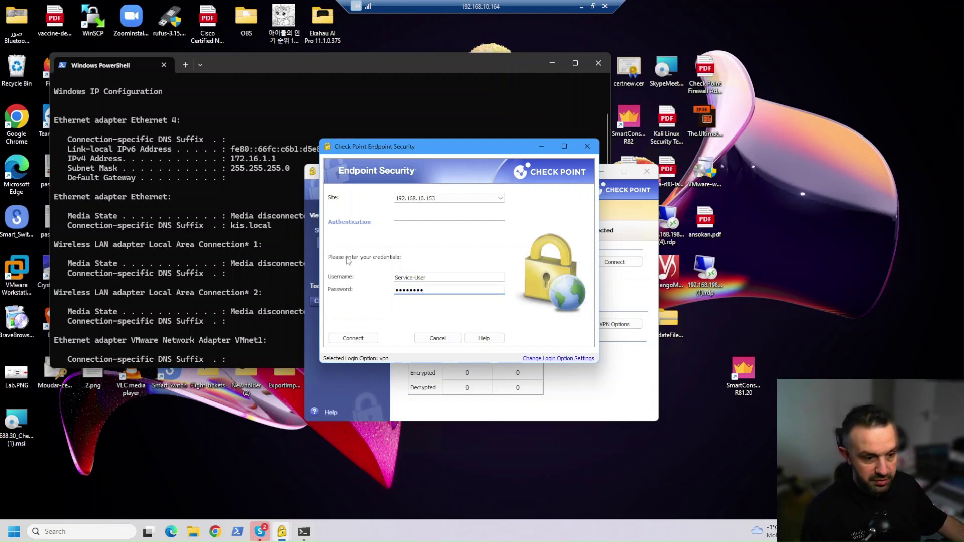
pyautogui.click(353, 339)
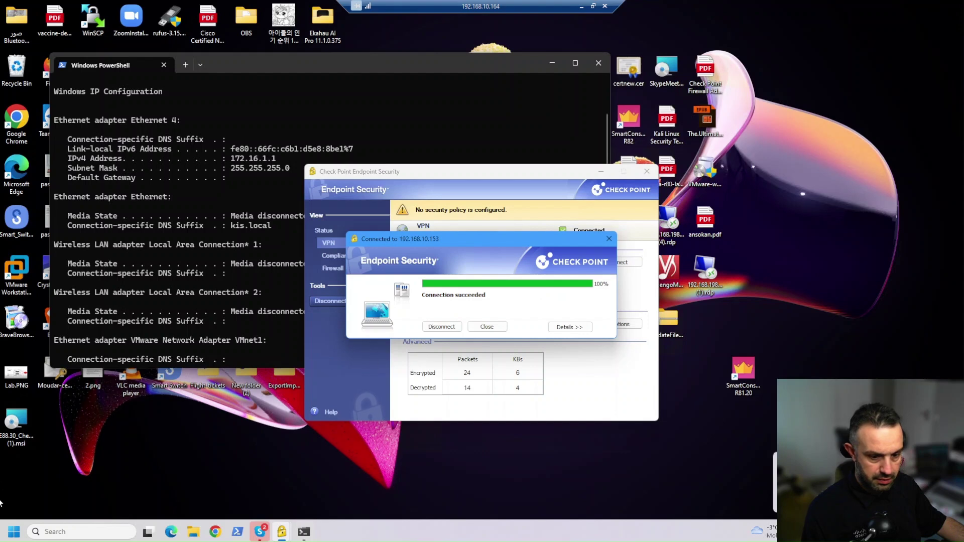
# Step: Launch Firefox on the remote PC, open a new private window and try to load youtube.com as Service-User
pyautogui.click(7, 533)
pyautogui.write('fire')
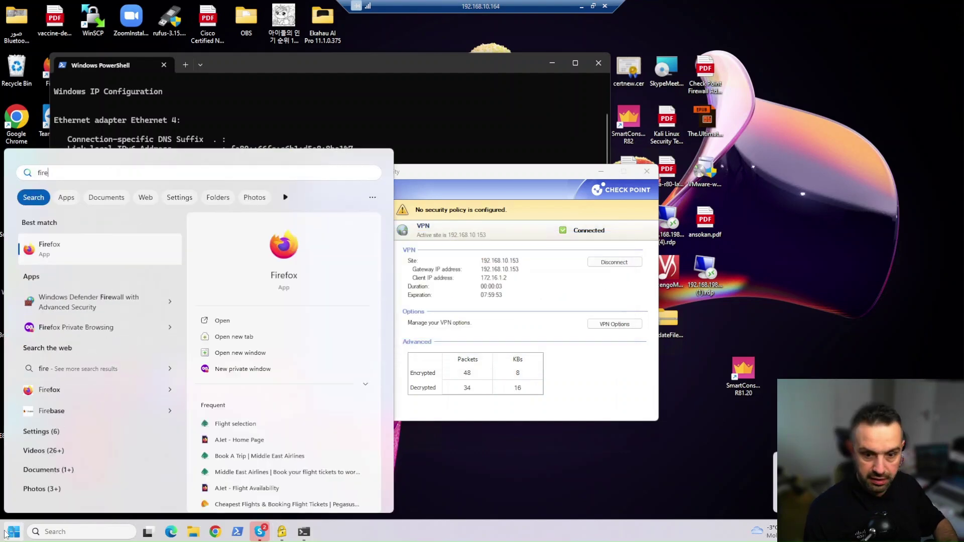
pyautogui.press('Return')
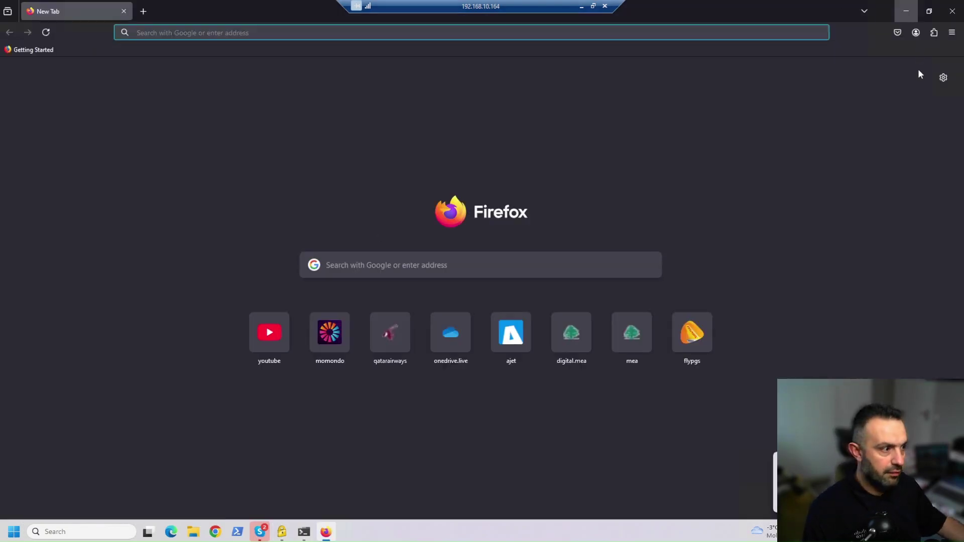
pyautogui.click(951, 32)
pyautogui.click(867, 109)
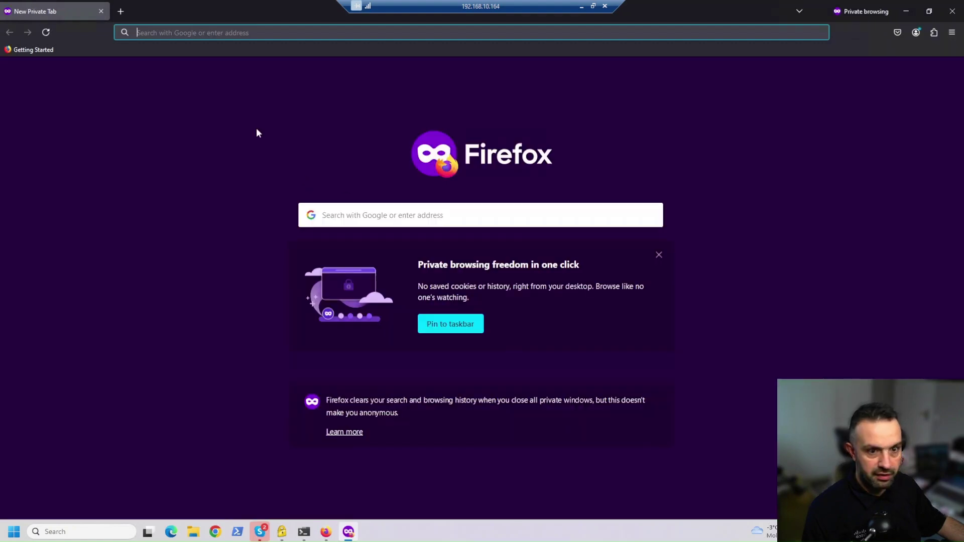
pyautogui.click(178, 25)
pyautogui.write('youtube.com/')
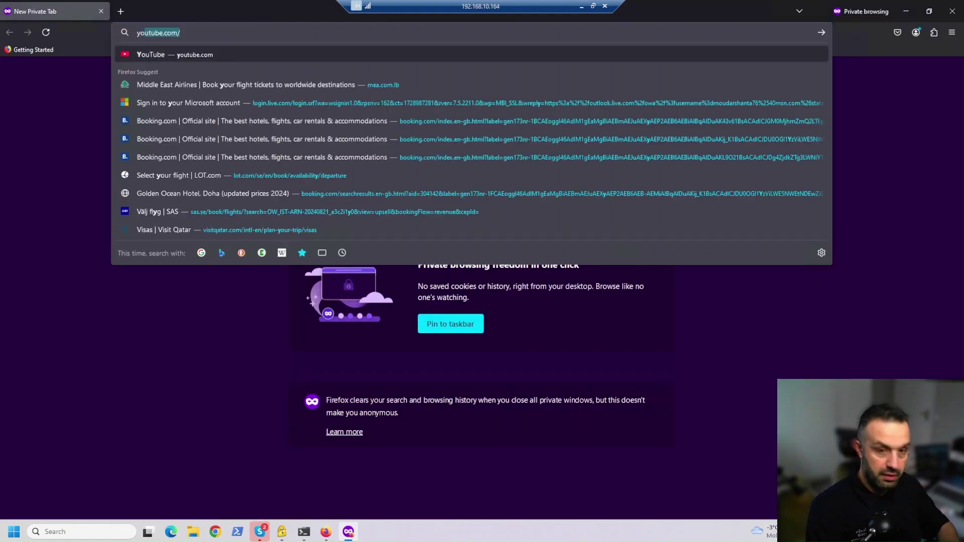
pyautogui.press('Return')
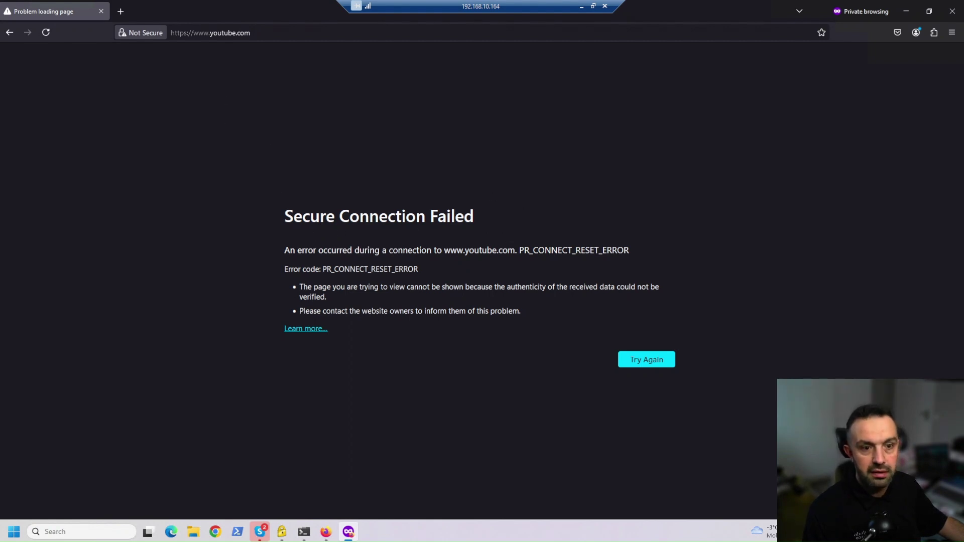
# Step: Try to load snapchat.com in the private Firefox window as Service-User
pyautogui.click(211, 33)
pyautogui.write('sna')
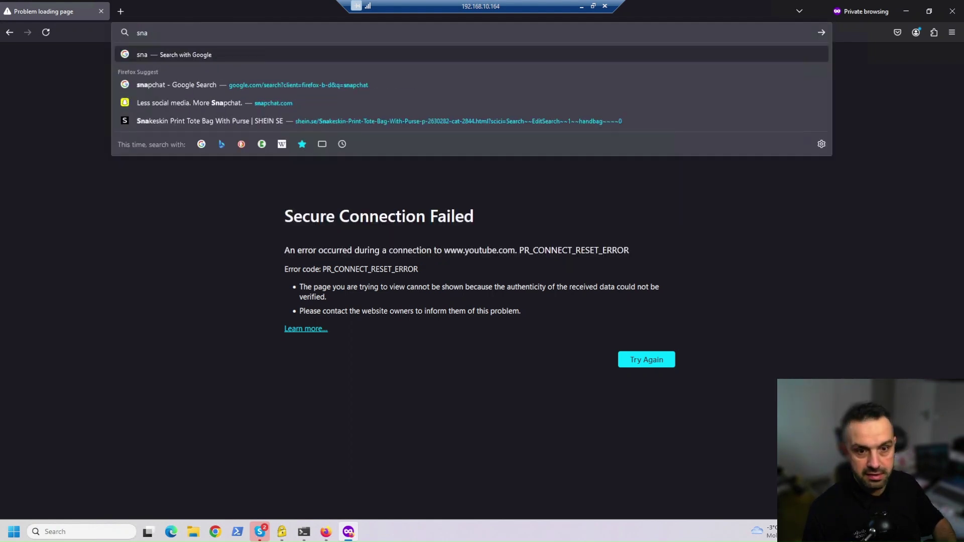
pyautogui.press('Down')
pyautogui.press('Down')
pyautogui.press('Return')
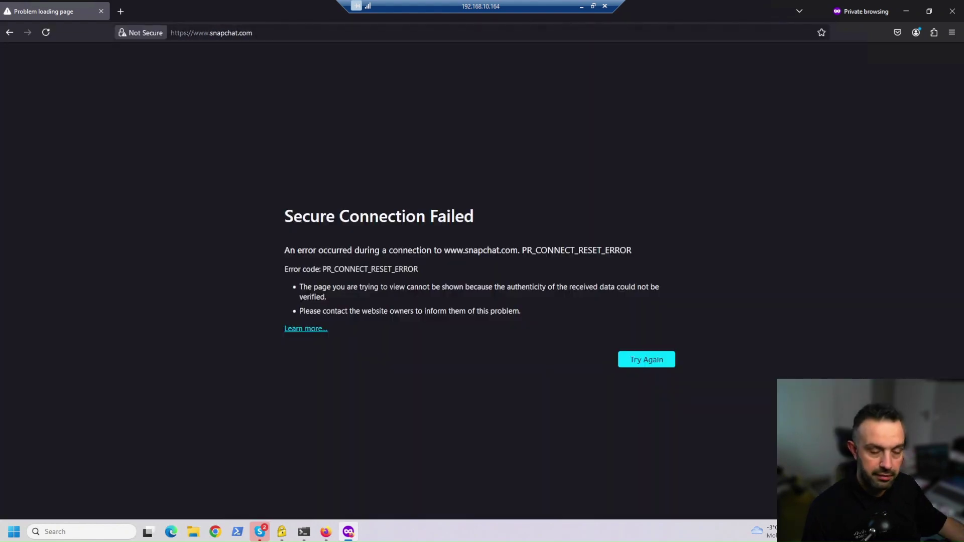
# Step: Load google.com in the same private window and reject all cookies in the consent dialog
pyautogui.hotkey('ctrl', 'l')
pyautogui.write('g')
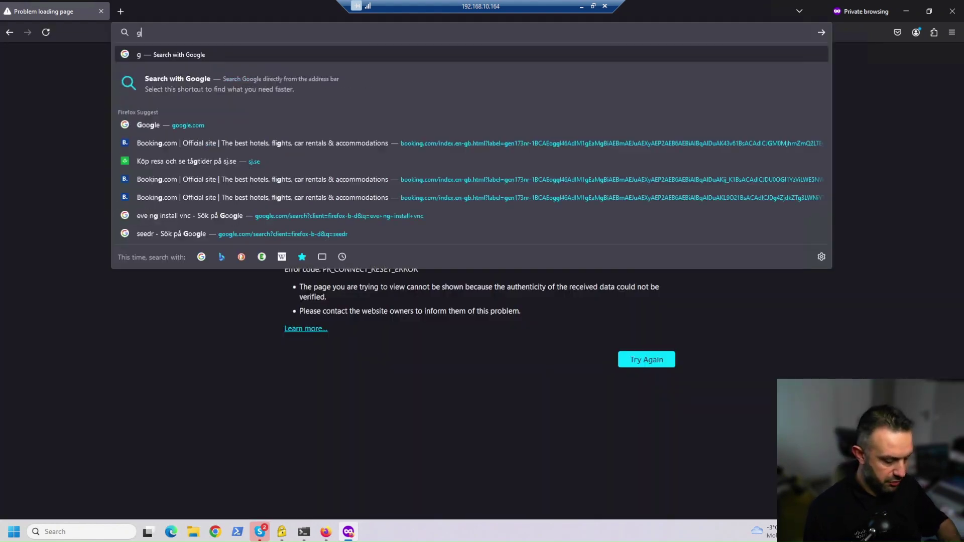
pyautogui.write('oogle.com')
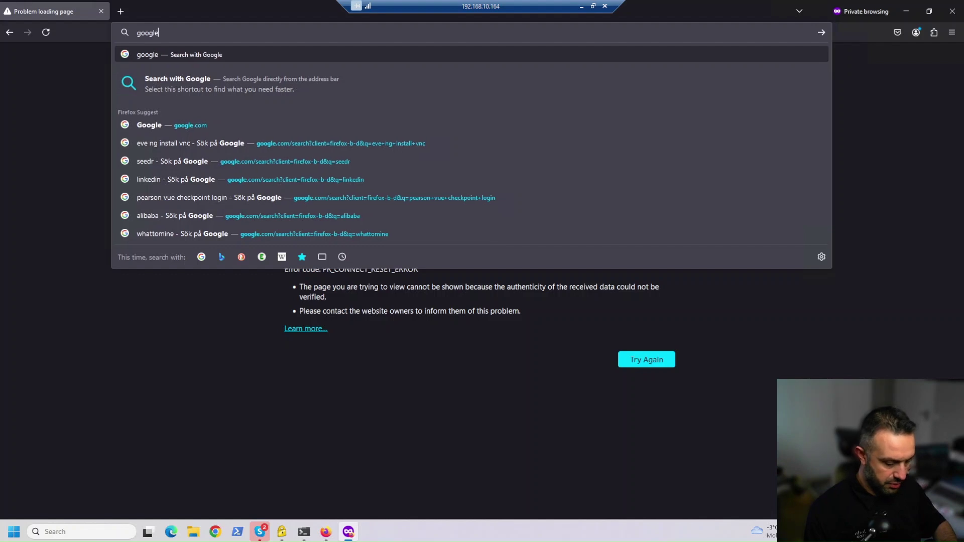
pyautogui.press('Return')
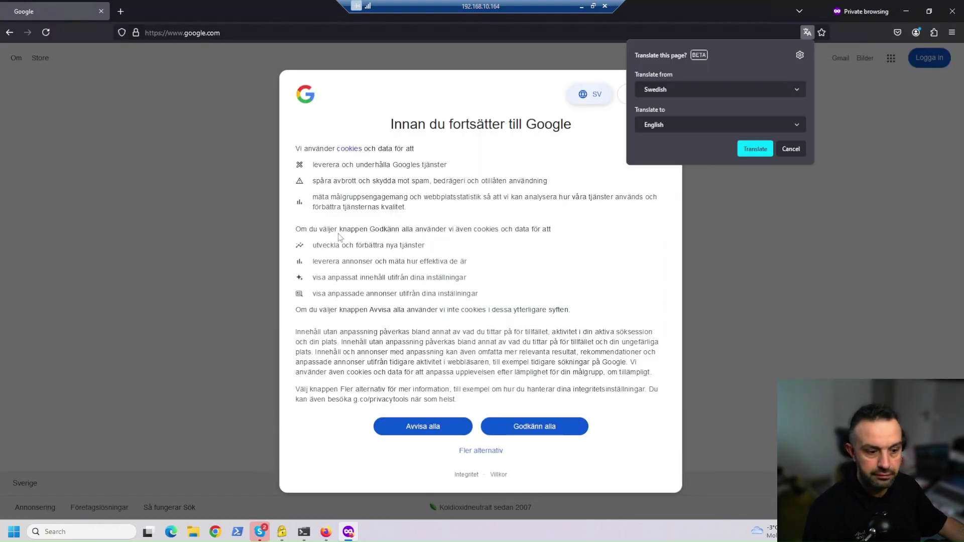
pyautogui.click(439, 432)
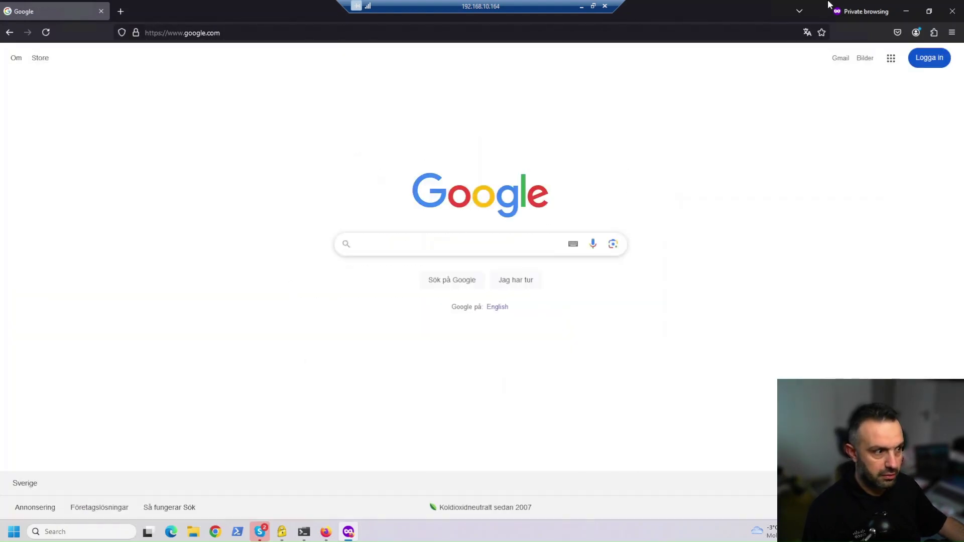
# Step: Check the VPN adapter's IPv4 address in the earlier ipconfig output in the remote PC's PowerShell window
pyautogui.click(582, 6)
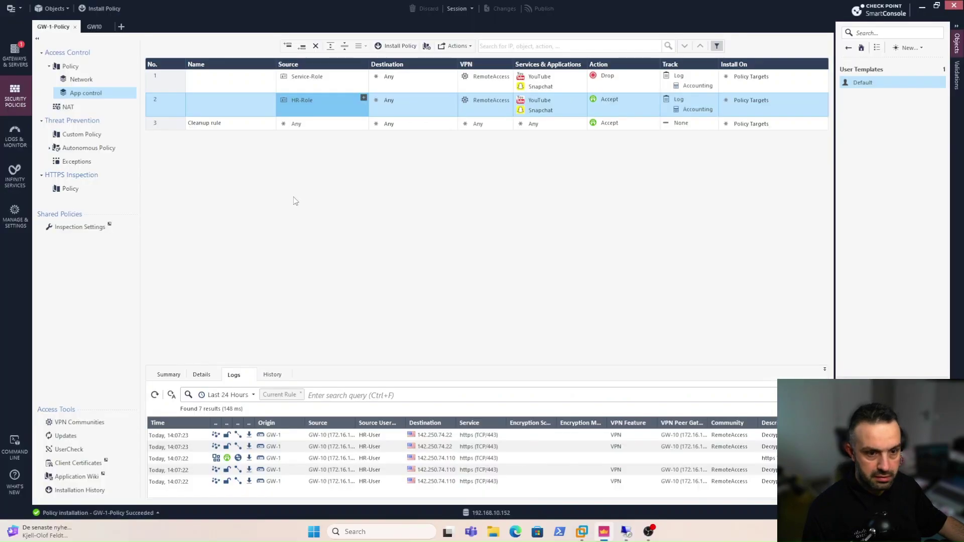
pyautogui.click(626, 531)
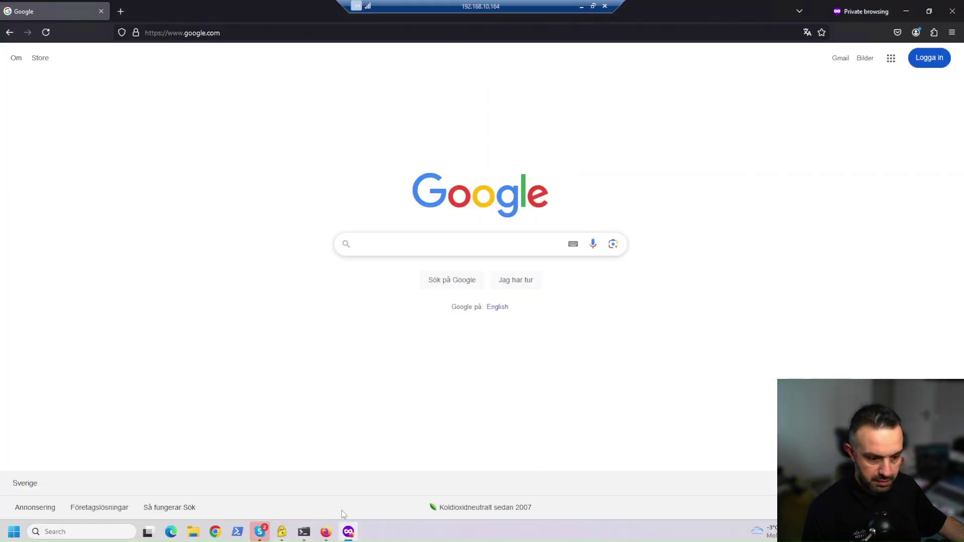
pyautogui.click(303, 532)
pyautogui.scroll(-6, 211, 219)
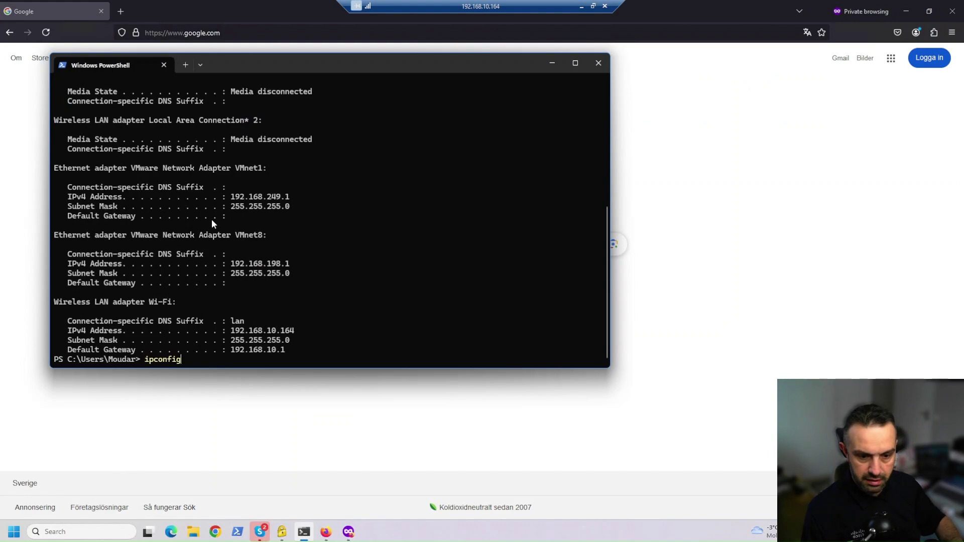
pyautogui.scroll(6, 213, 219)
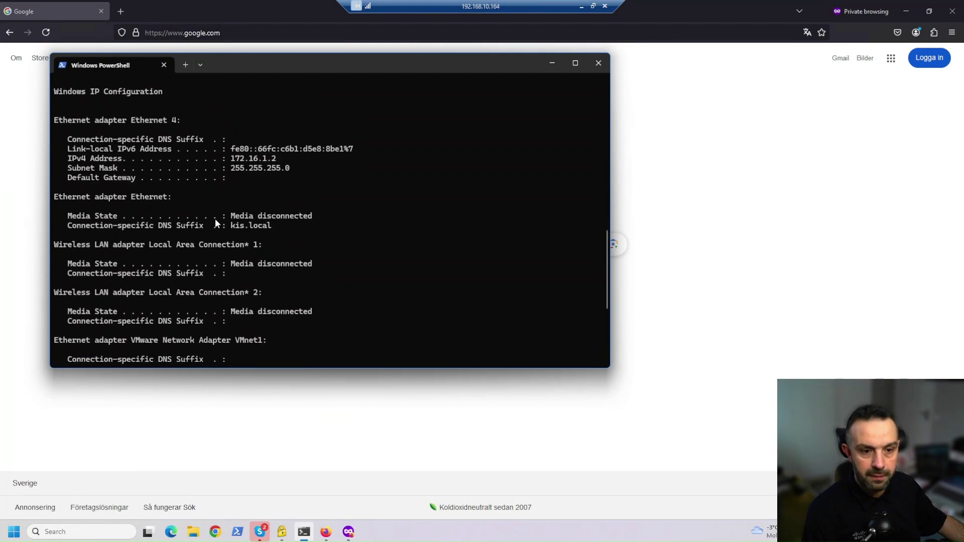
pyautogui.rightClick(275, 164)
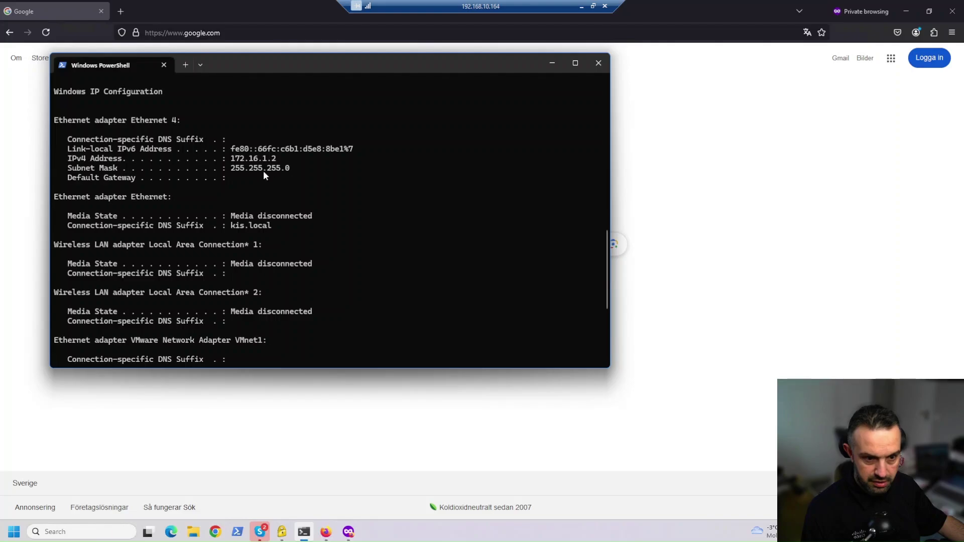
# Step: Switch to SmartConsole and filter the last 24 hours of logs by 172.16.1.2
pyautogui.click(581, 6)
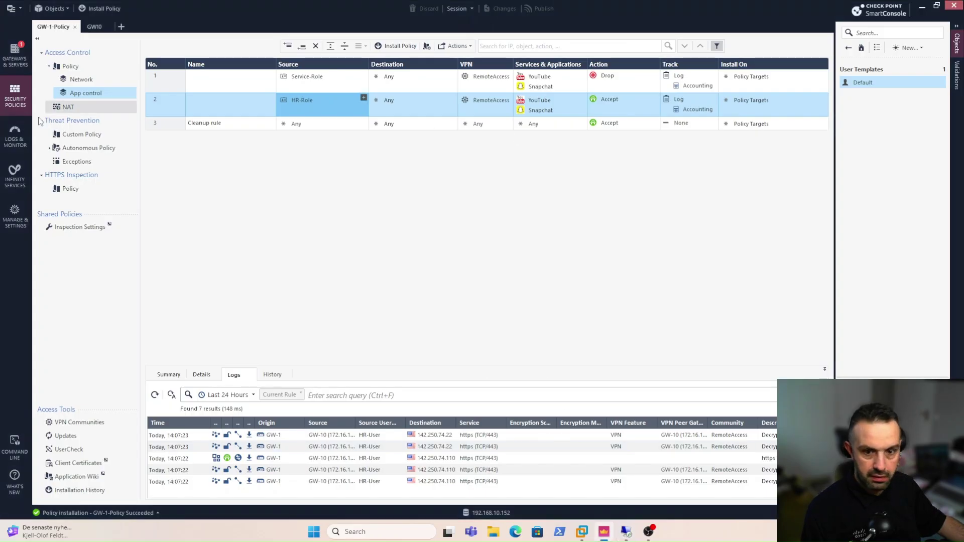
pyautogui.click(15, 136)
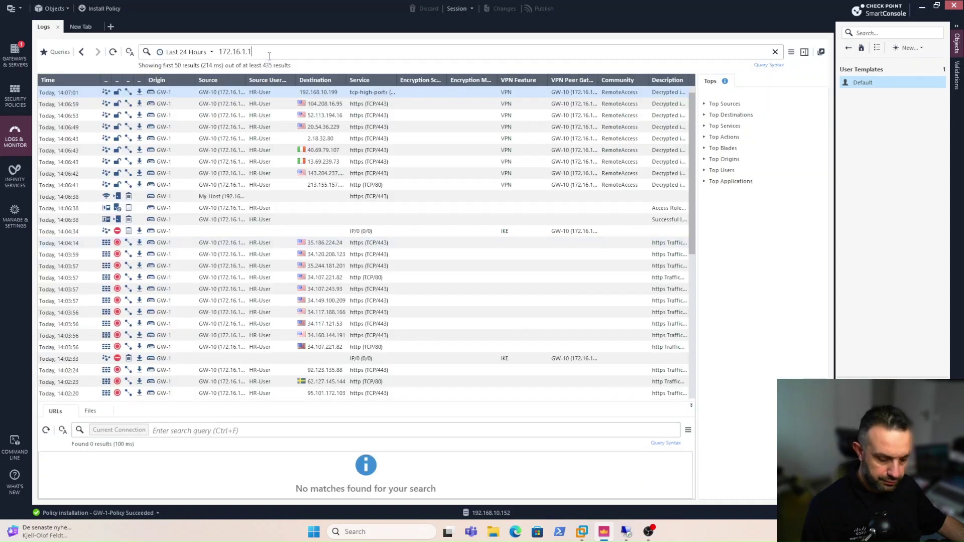
pyautogui.tripleClick(269, 56)
pyautogui.click(269, 55)
pyautogui.press('BackSpace')
pyautogui.write('2')
pyautogui.press('Return')
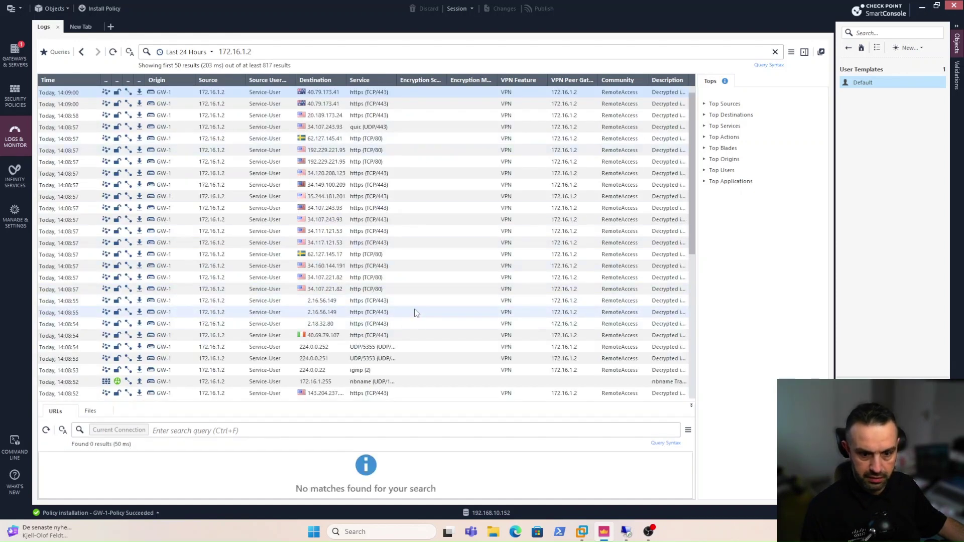
# Step: Examine the logs of the Service-Role drop rule in GW-1-Policy's App control layer
pyautogui.click(15, 98)
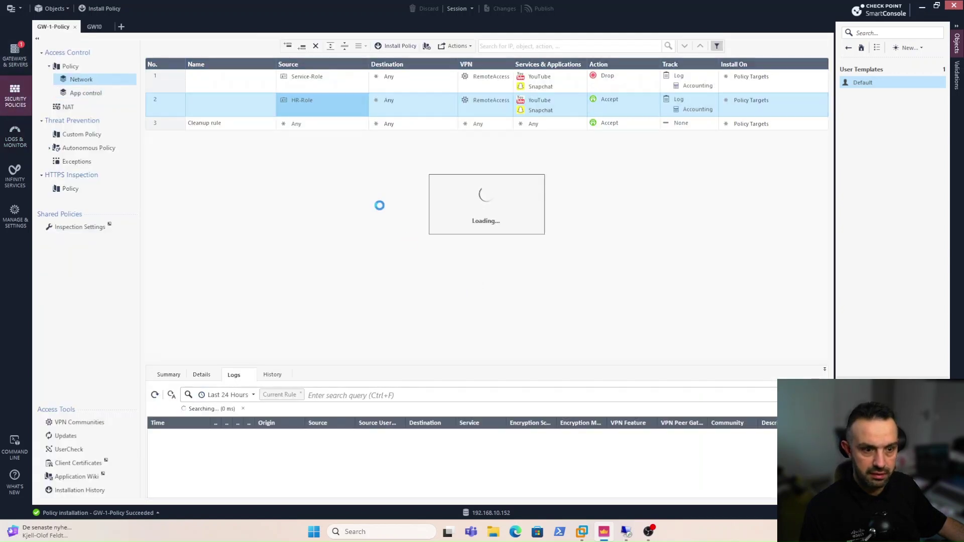
pyautogui.click(425, 89)
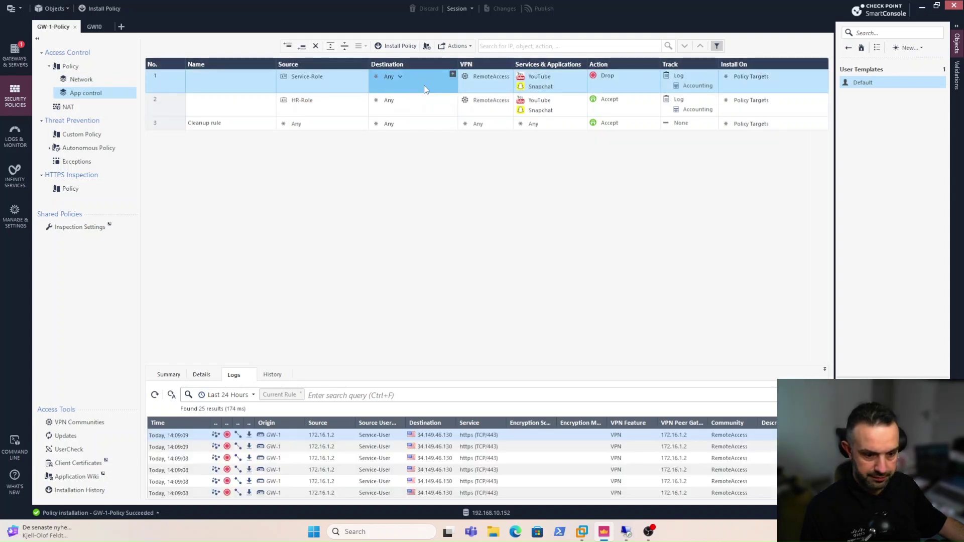
pyautogui.scroll(-5, 288, 469)
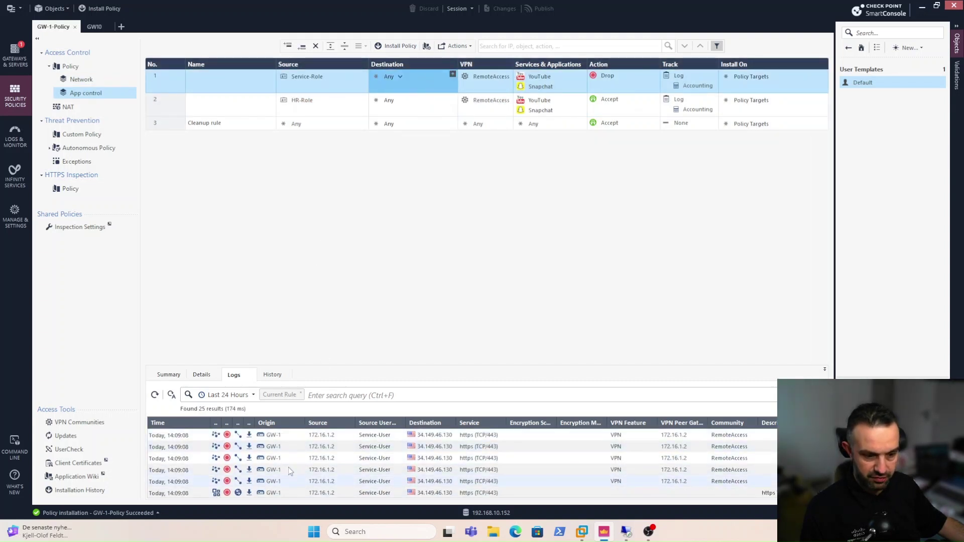
pyautogui.scroll(3, 288, 467)
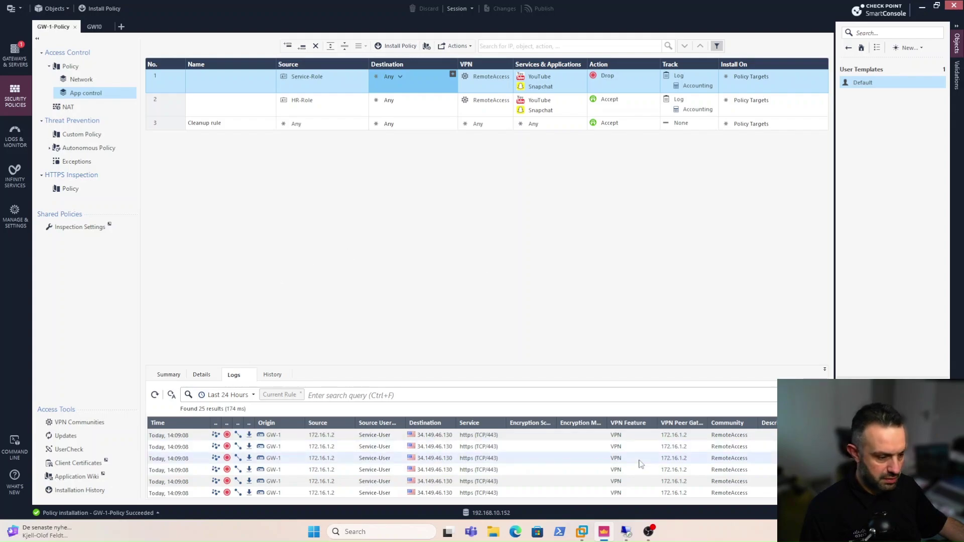
pyautogui.click(625, 534)
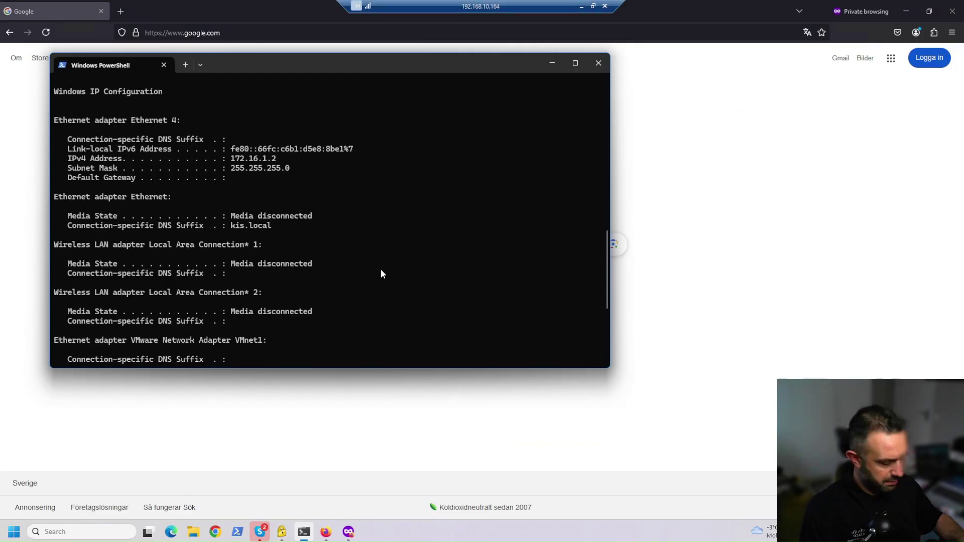
pyautogui.press('Return')
pyautogui.press('Up')
pyautogui.press('Up')
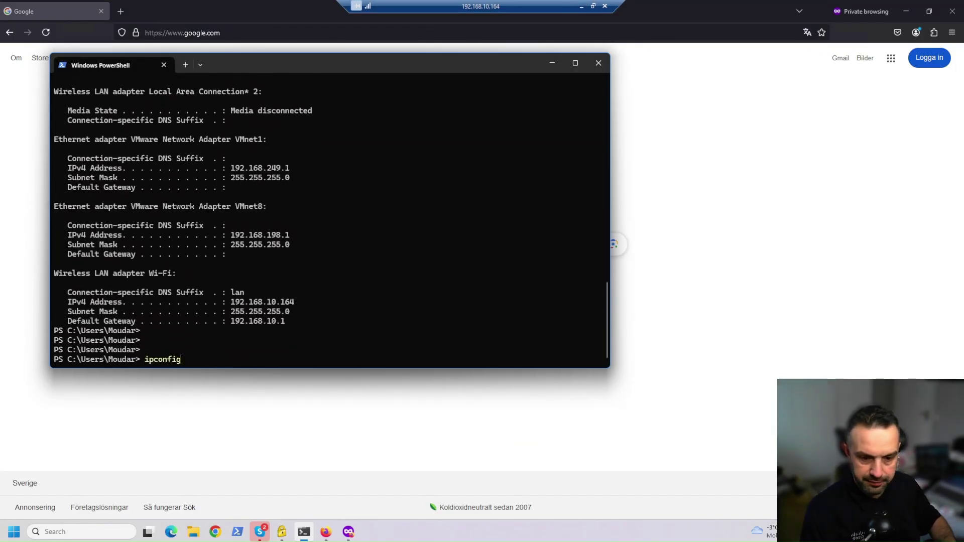
pyautogui.press('Return')
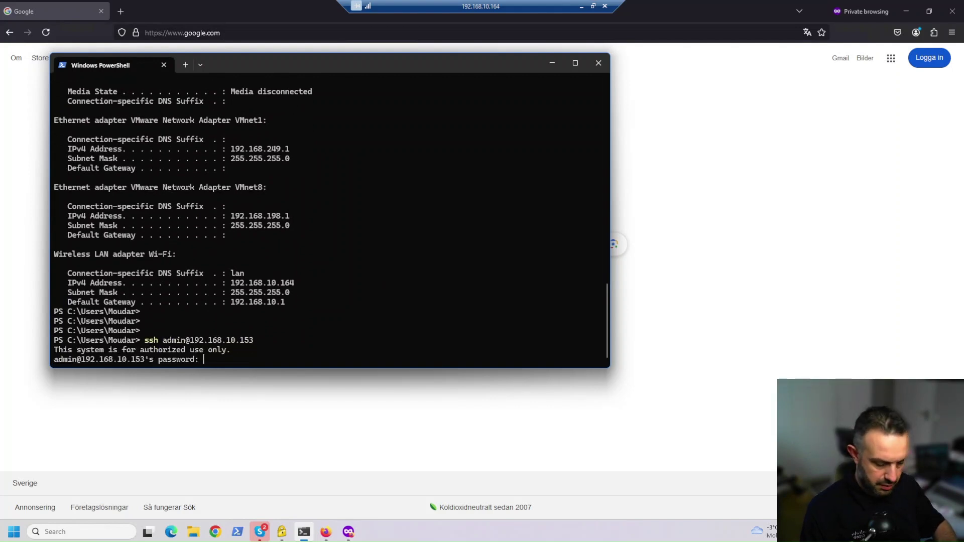
pyautogui.press('Return')
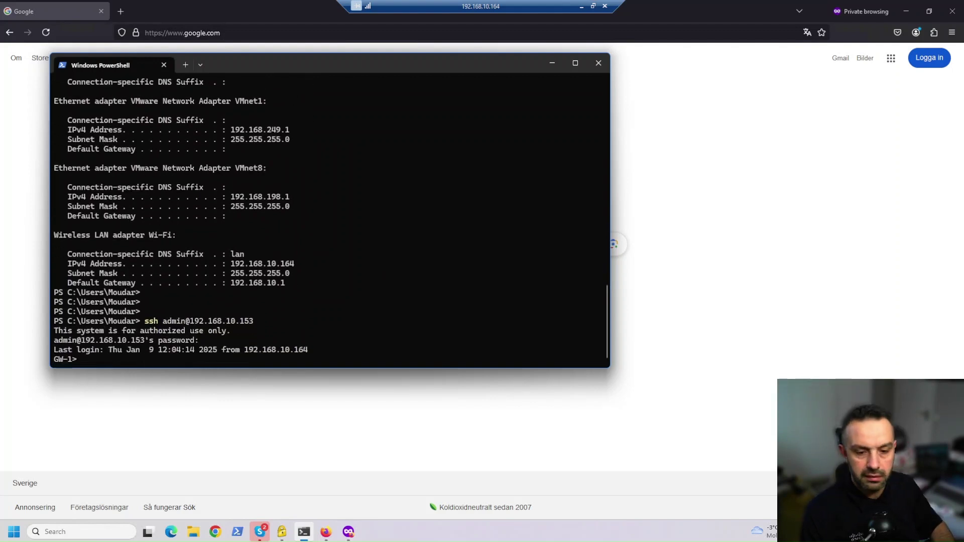
# Step: Run cpview on GW-1 and enlarge the terminal window to fit its full overview
pyautogui.write('cpview')
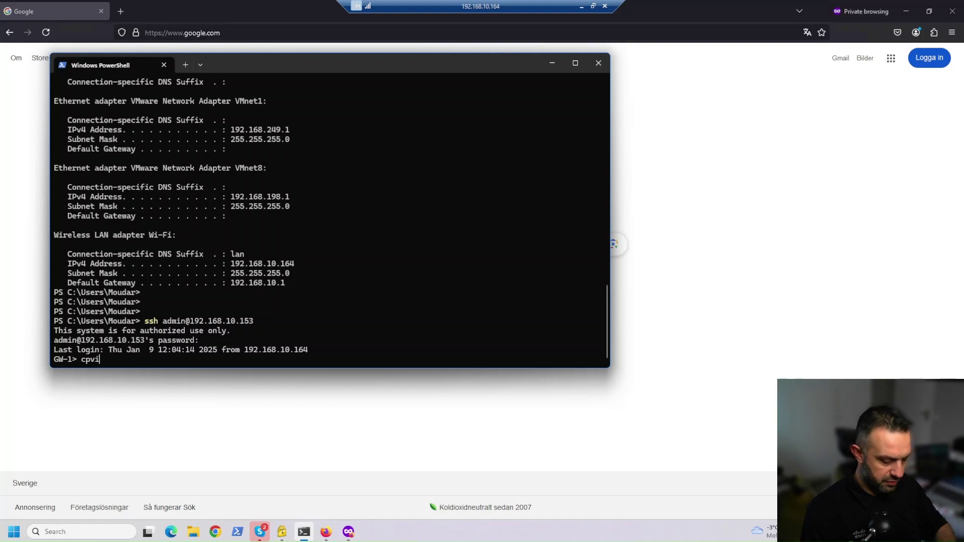
pyautogui.press('Return')
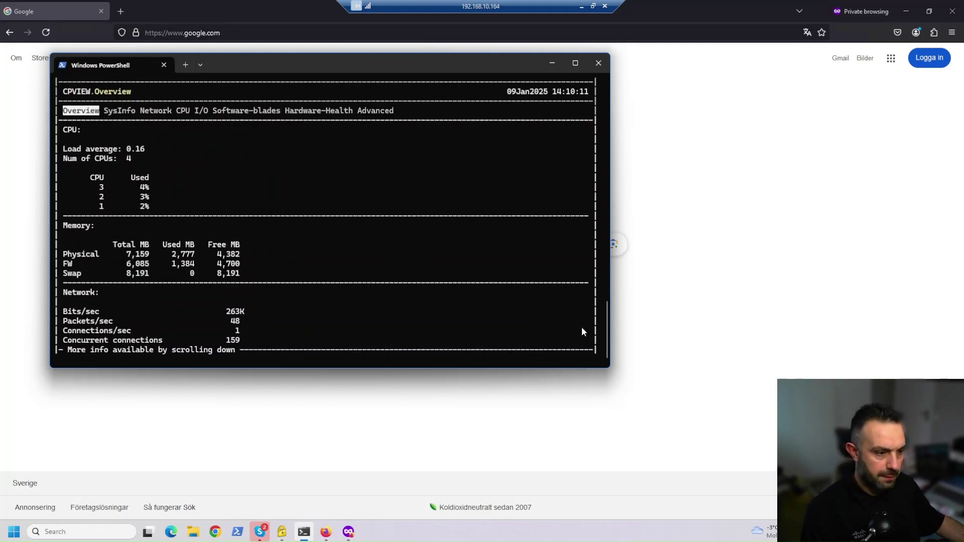
pyautogui.moveTo(613, 371); pyautogui.dragTo(853, 483)
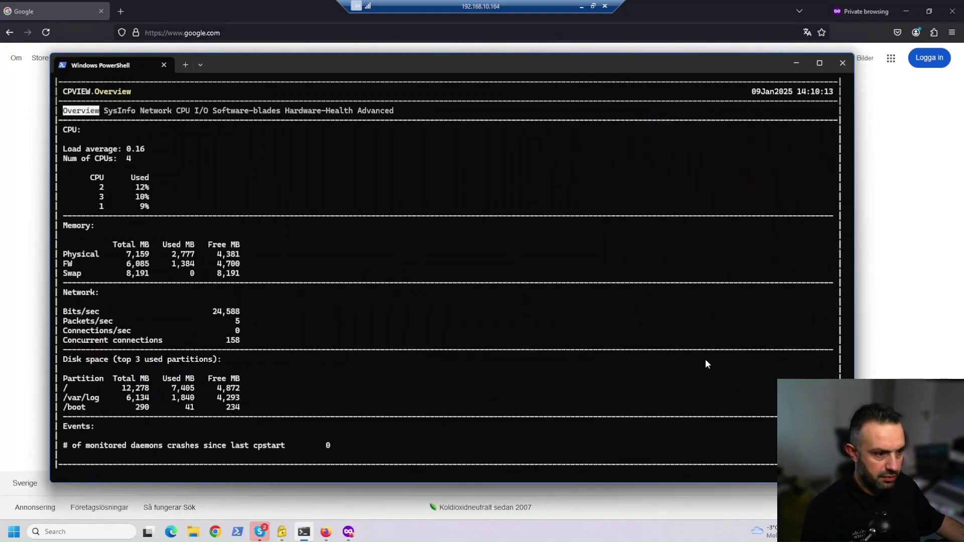
# Step: Browse cpview to the Application-Control statistics under Software-blades and examine the top applications and protocols
pyautogui.press('Right')
pyautogui.press('Right')
pyautogui.press('Right')
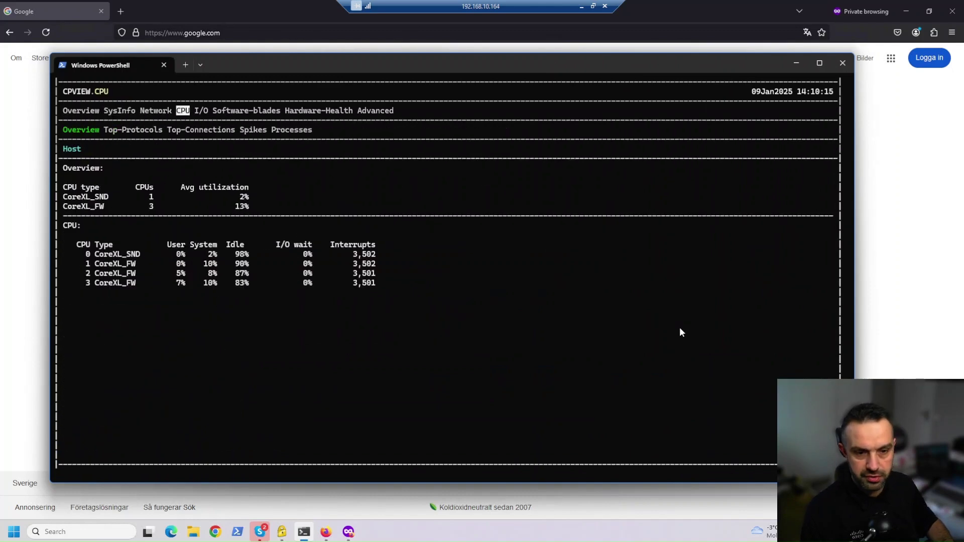
pyautogui.press('Right')
pyautogui.press('Right')
pyautogui.press('Down')
pyautogui.press('Right')
pyautogui.press('Right')
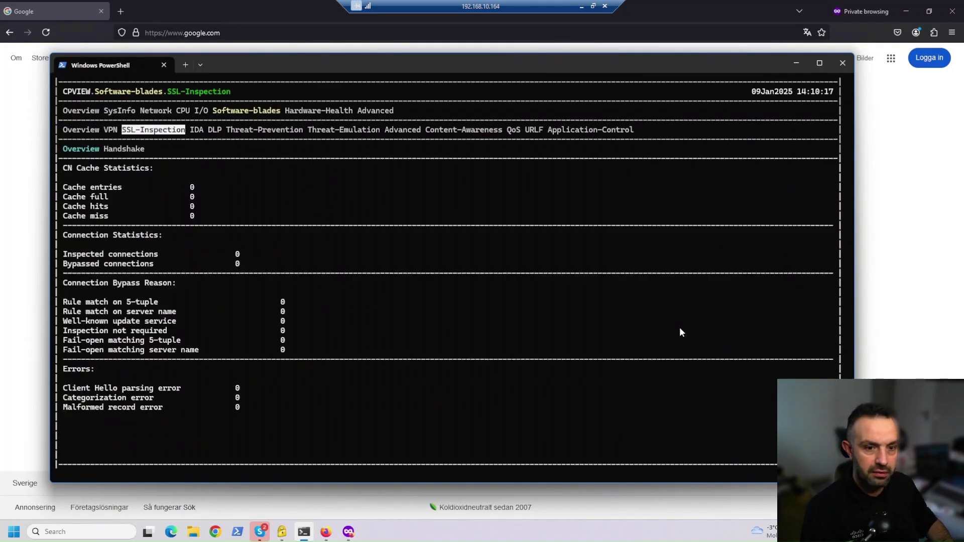
pyautogui.press('Left')
pyautogui.press('Left')
pyautogui.press('Left')
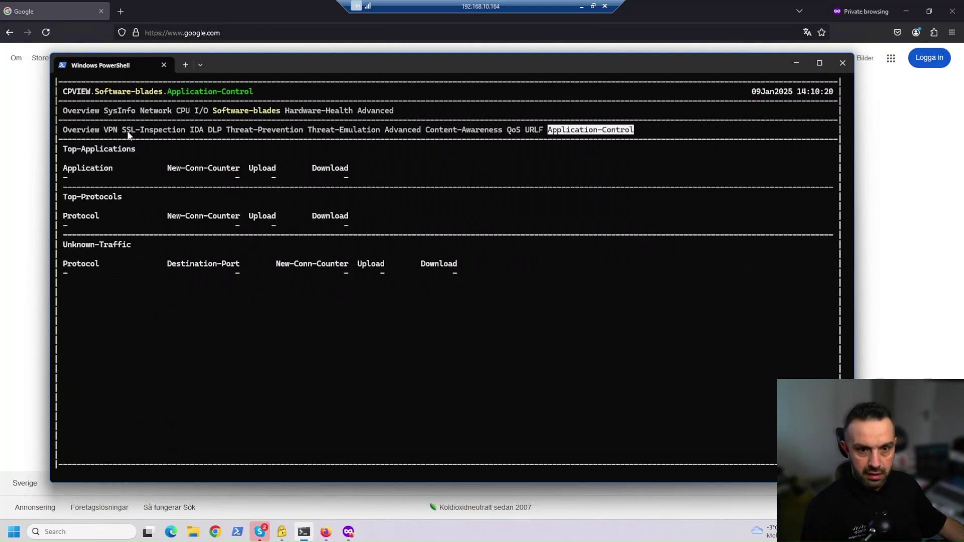
# Step: Disconnect the Endpoint Security VPN session of Service-User from site 192.168.10.153
pyautogui.click(280, 534)
pyautogui.click(614, 262)
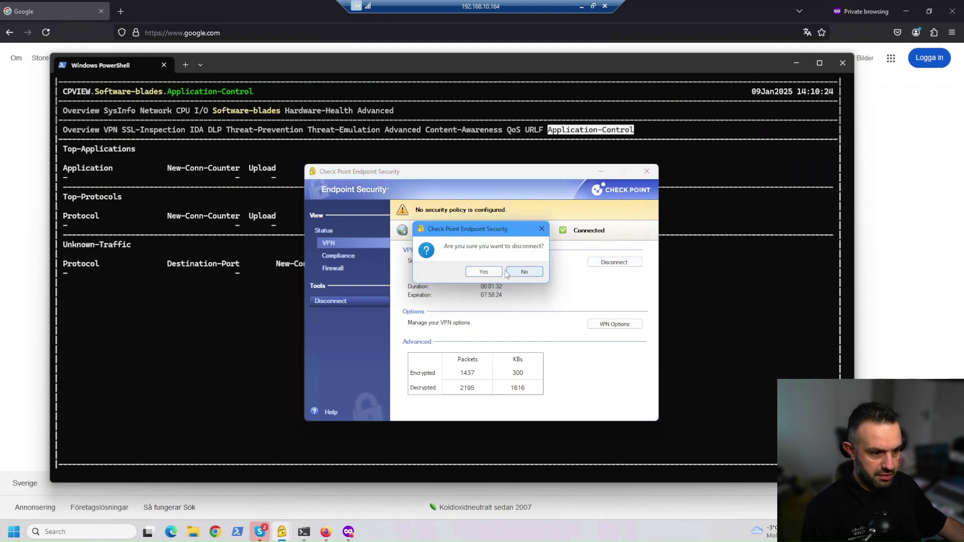
pyautogui.click(496, 274)
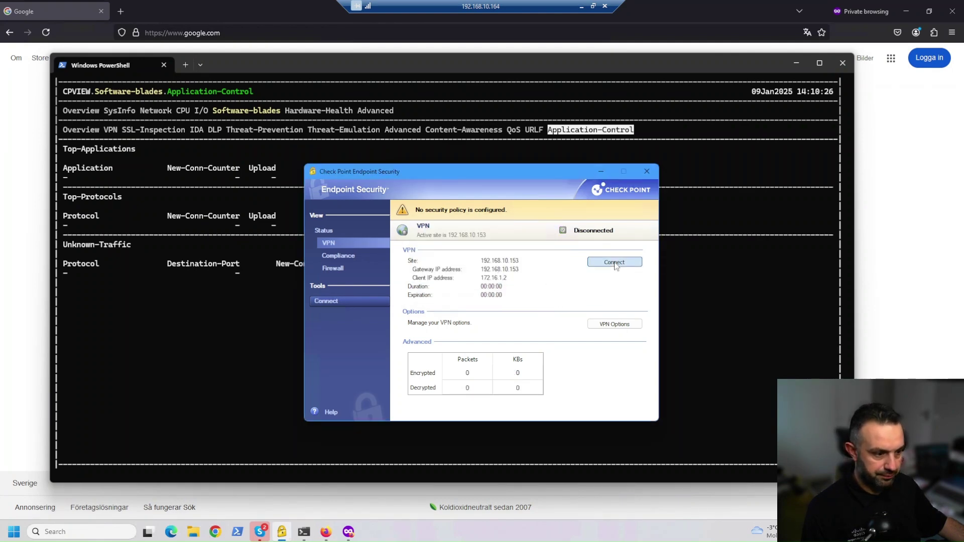
# Step: Connect to VPN site 192.168.10.153 as HR-User, entering the account password
pyautogui.click(614, 262)
pyautogui.hotkey('shift', 'Tab')
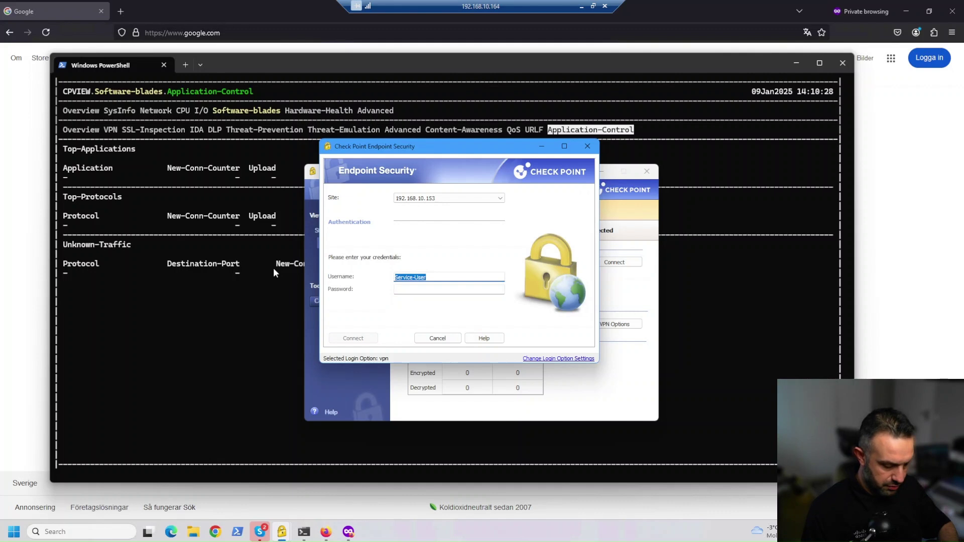
pyautogui.write('HR-')
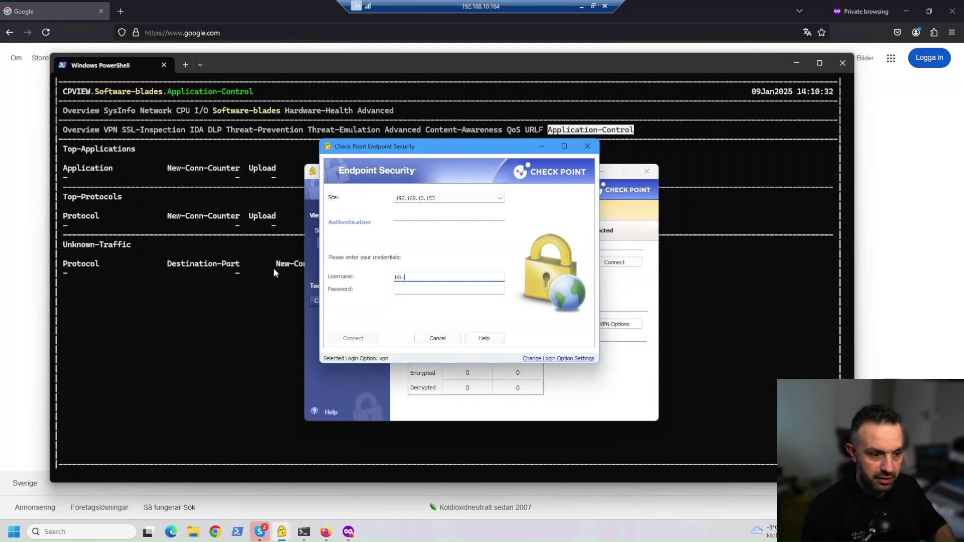
pyautogui.write('User')
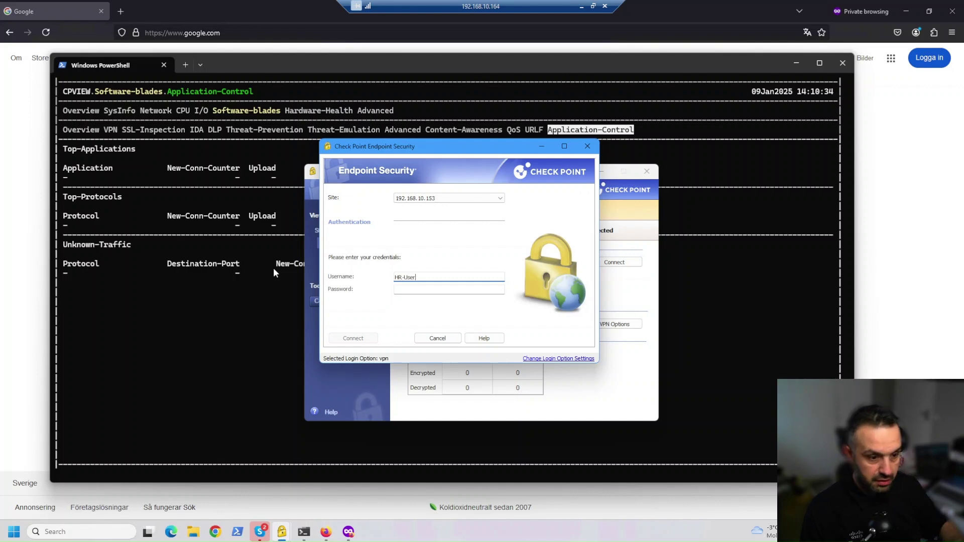
pyautogui.write('a')
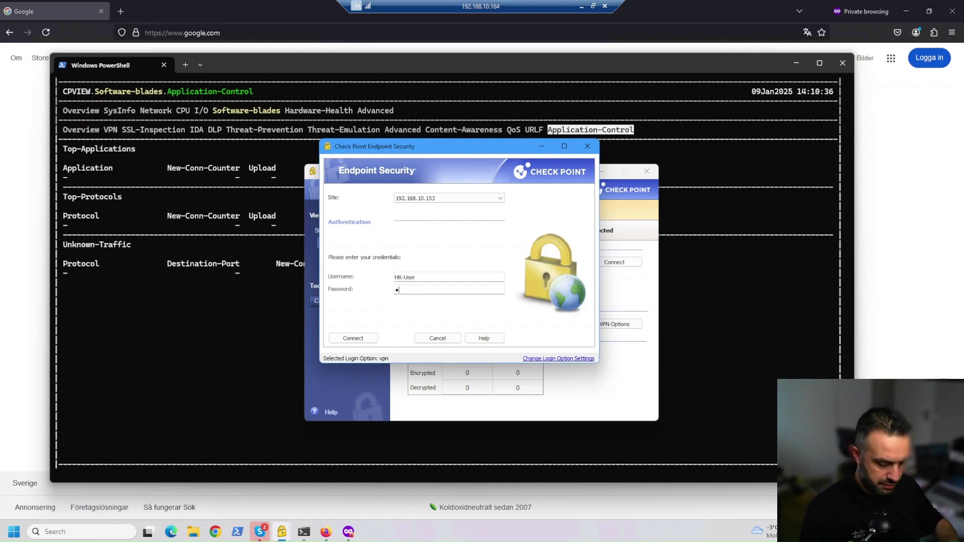
pyautogui.press('Return')
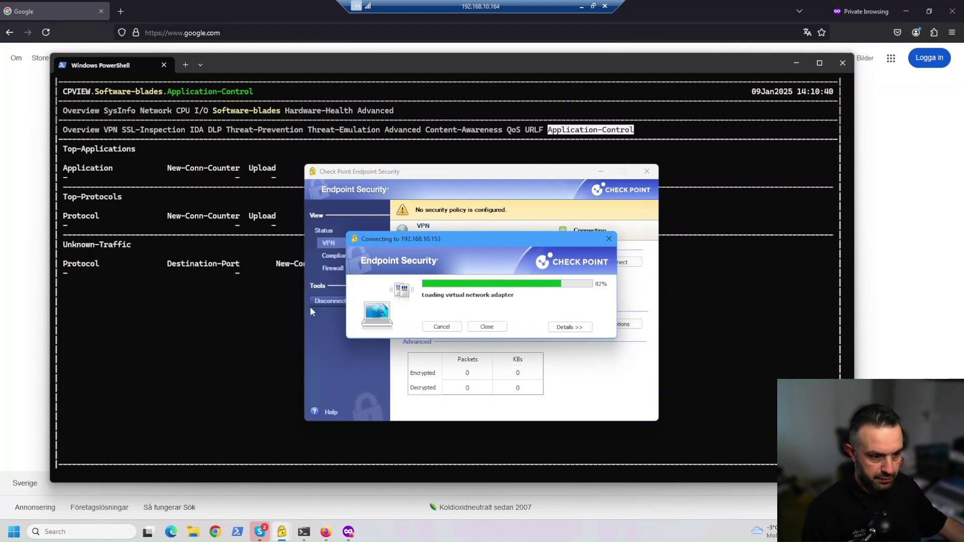
# Step: Switch to the private browser window and open youtube.com over the HR-User VPN connection
pyautogui.click(27, 364)
pyautogui.hotkey('ctrl', 'l')
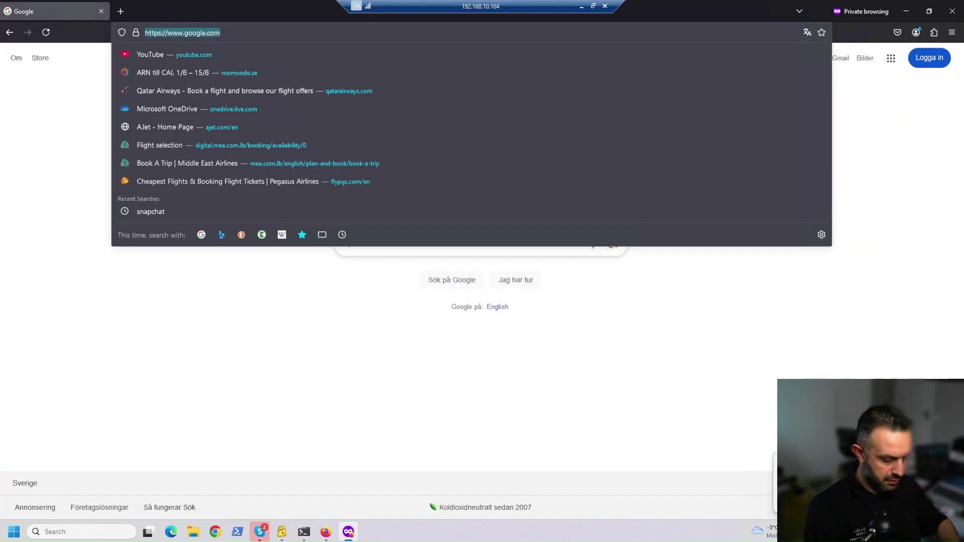
pyautogui.write('you')
pyautogui.press('Return')
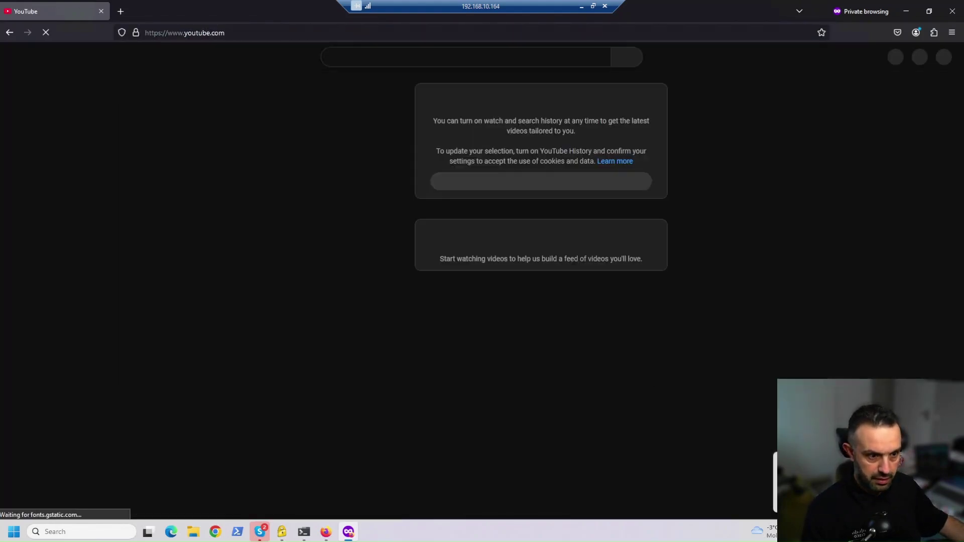
pyautogui.click(480, 444)
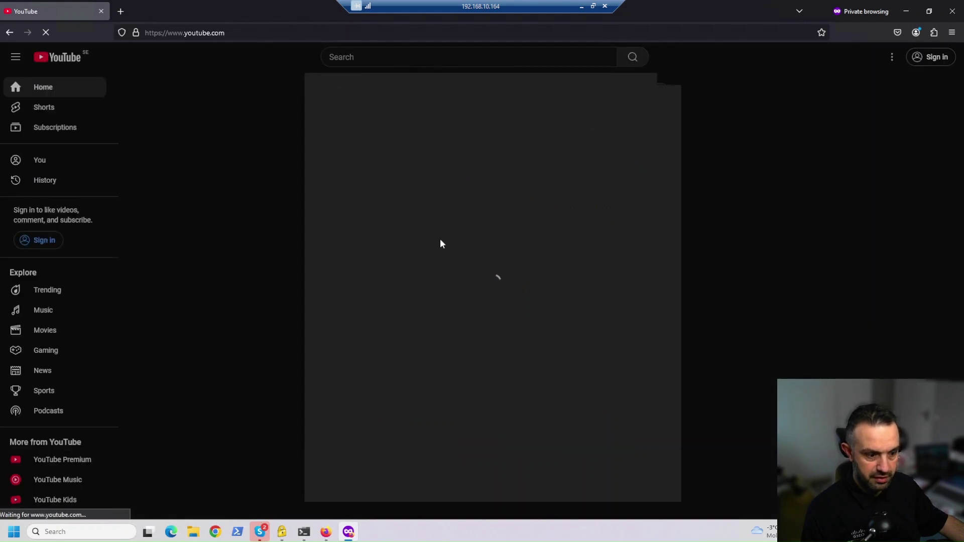
# Step: Search YouTube for 8k, play the video "ANIMAL ADVENTURES: The Amazing Animal Kingdom" and mute its sound
pyautogui.click(428, 57)
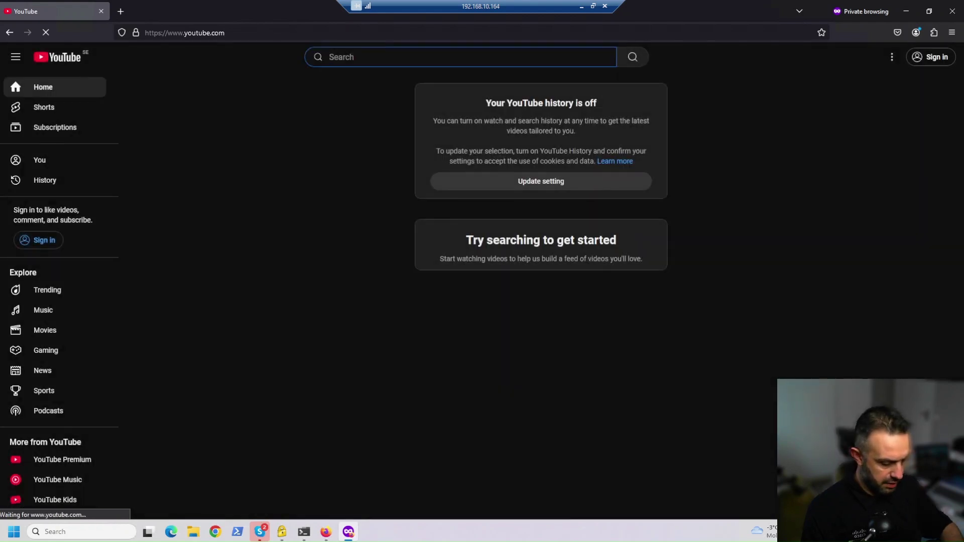
pyautogui.write('8k')
pyautogui.press('Return')
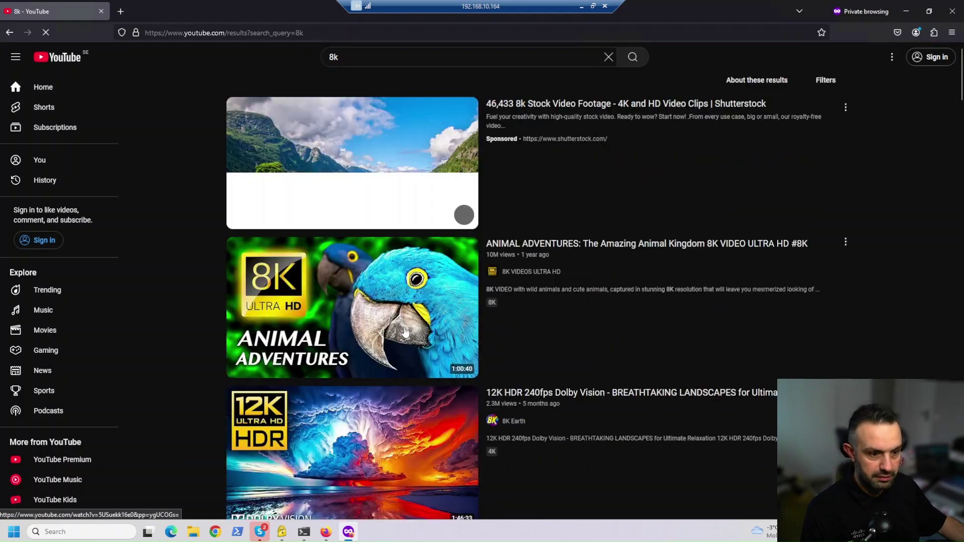
pyautogui.click(337, 316)
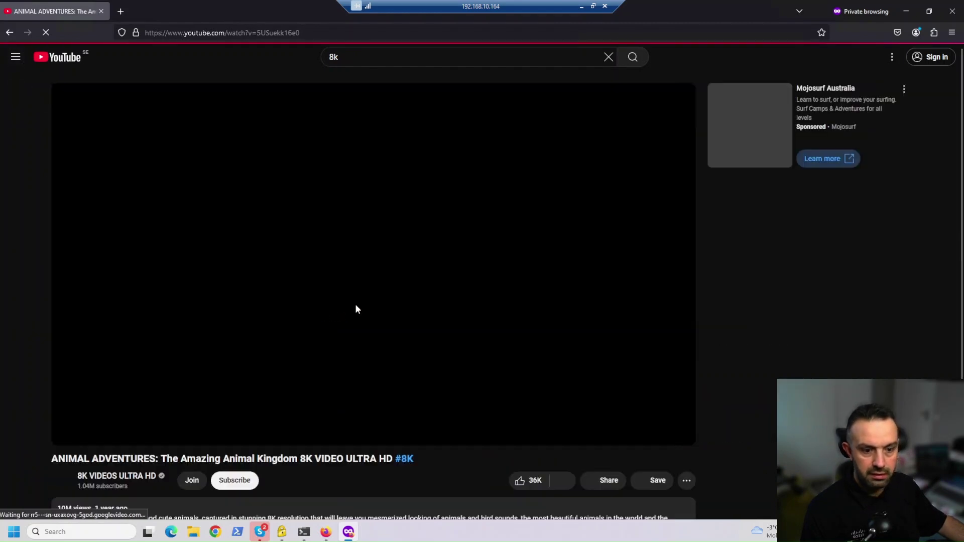
pyautogui.click(116, 433)
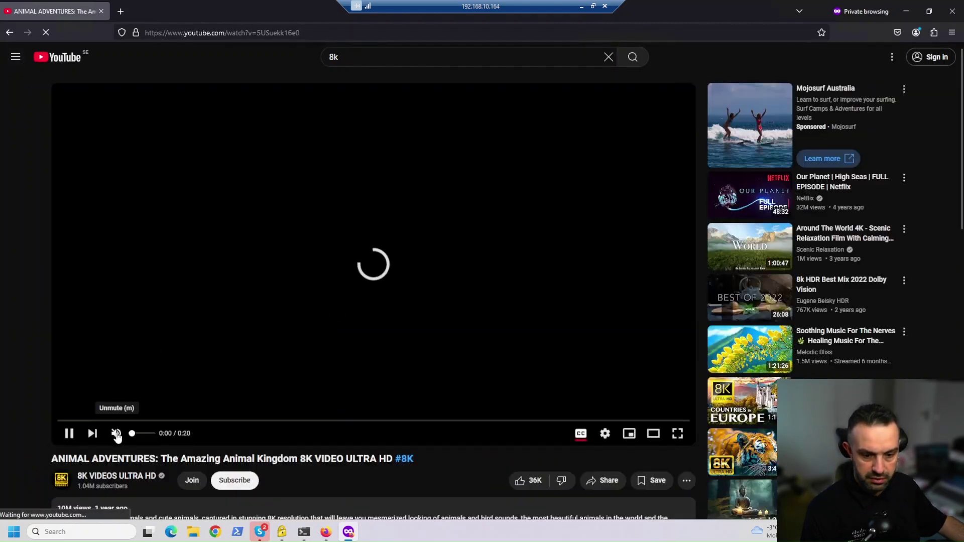
# Step: Switch to the cpview terminal, move its window lower and examine the top applications and protocols under Application-Control
pyautogui.click(303, 532)
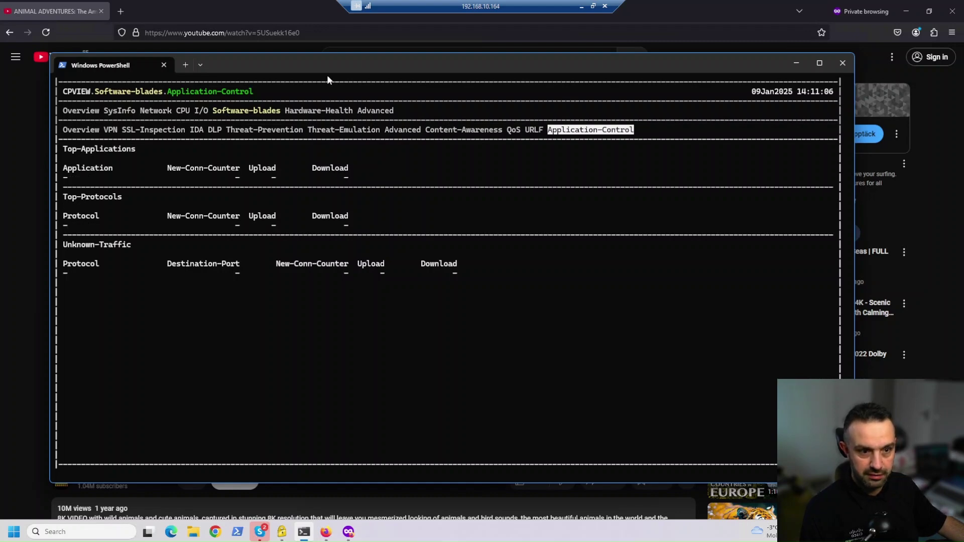
pyautogui.moveTo(327, 74); pyautogui.dragTo(388, 124)
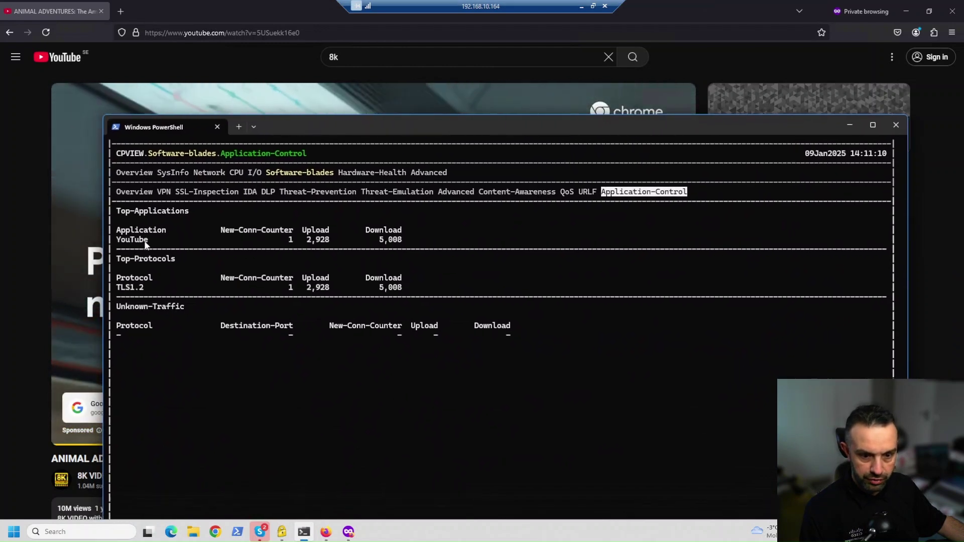
# Step: Open YouTube in a new private browser tab, search for 8k and play the "12K HDR 240fps Dolby Vision" landscapes video
pyautogui.click(121, 12)
pyautogui.write('youtube.com/')
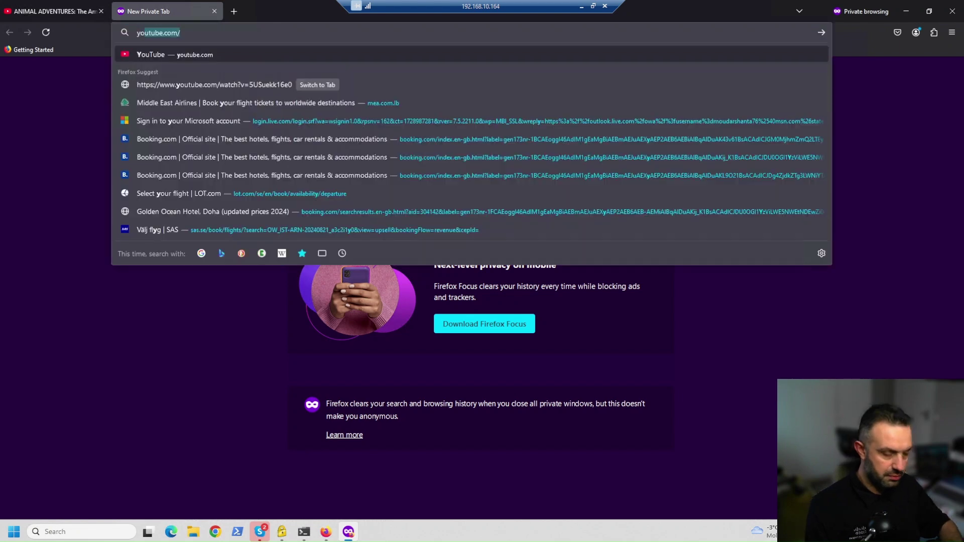
pyautogui.press('Return')
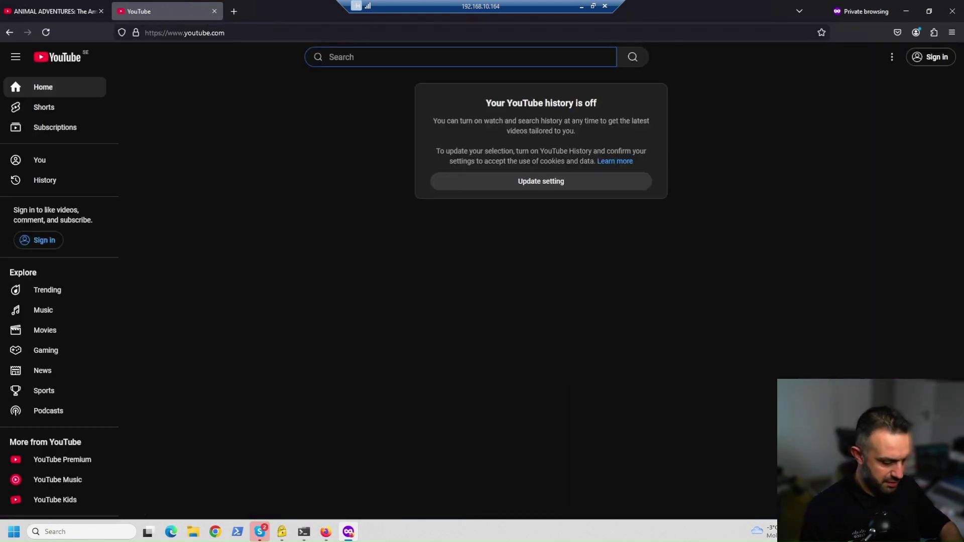
pyautogui.write('8k')
pyautogui.press('Return')
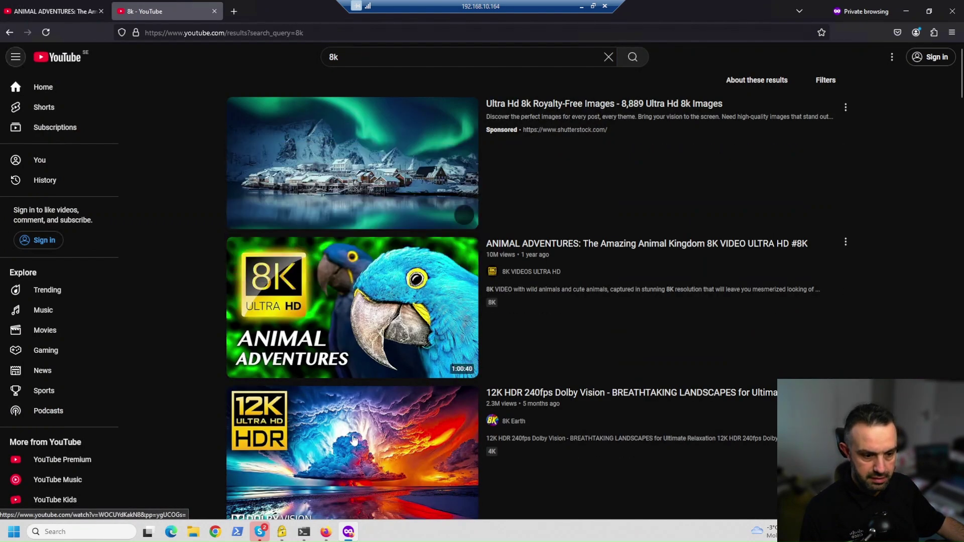
pyautogui.click(297, 410)
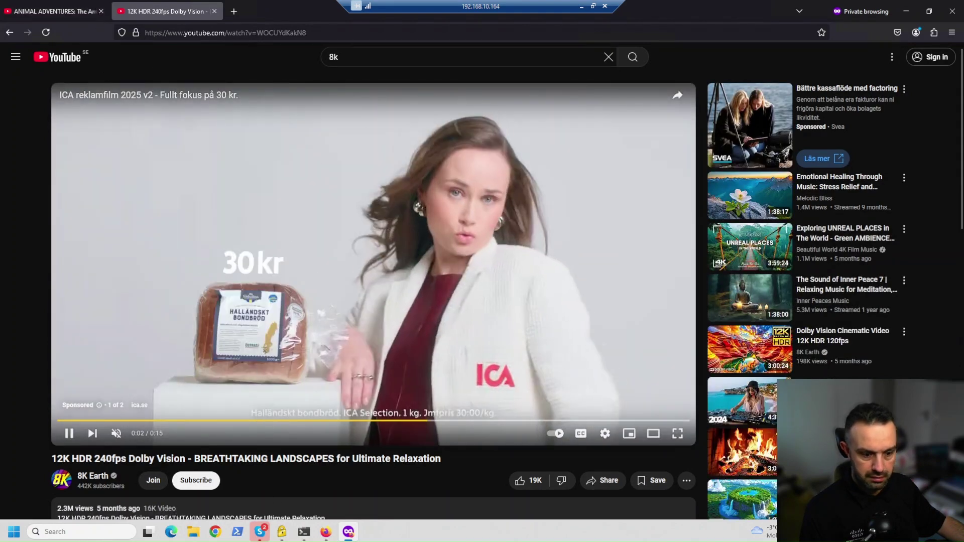
# Step: Return to the cpview terminal and recheck the Application-Control statistics while both videos are open
pyautogui.click(304, 533)
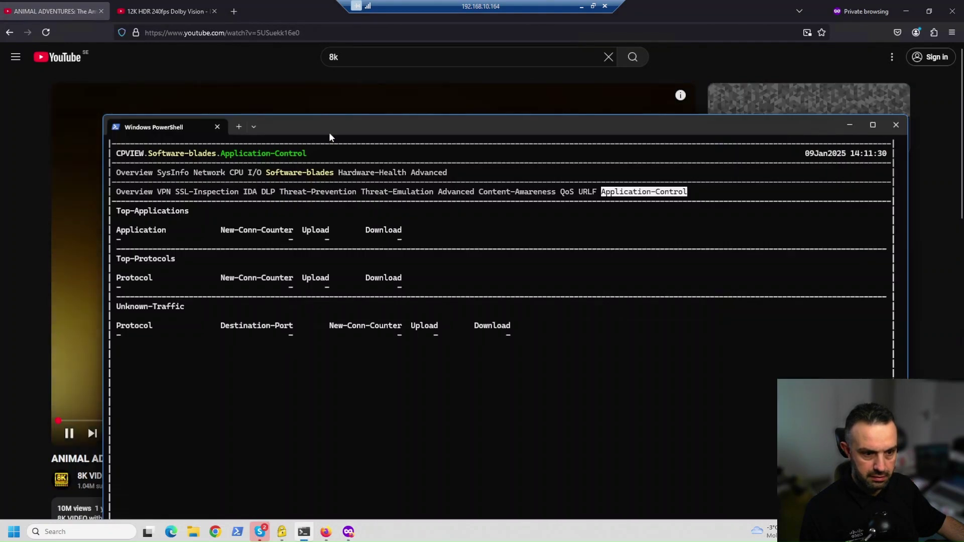